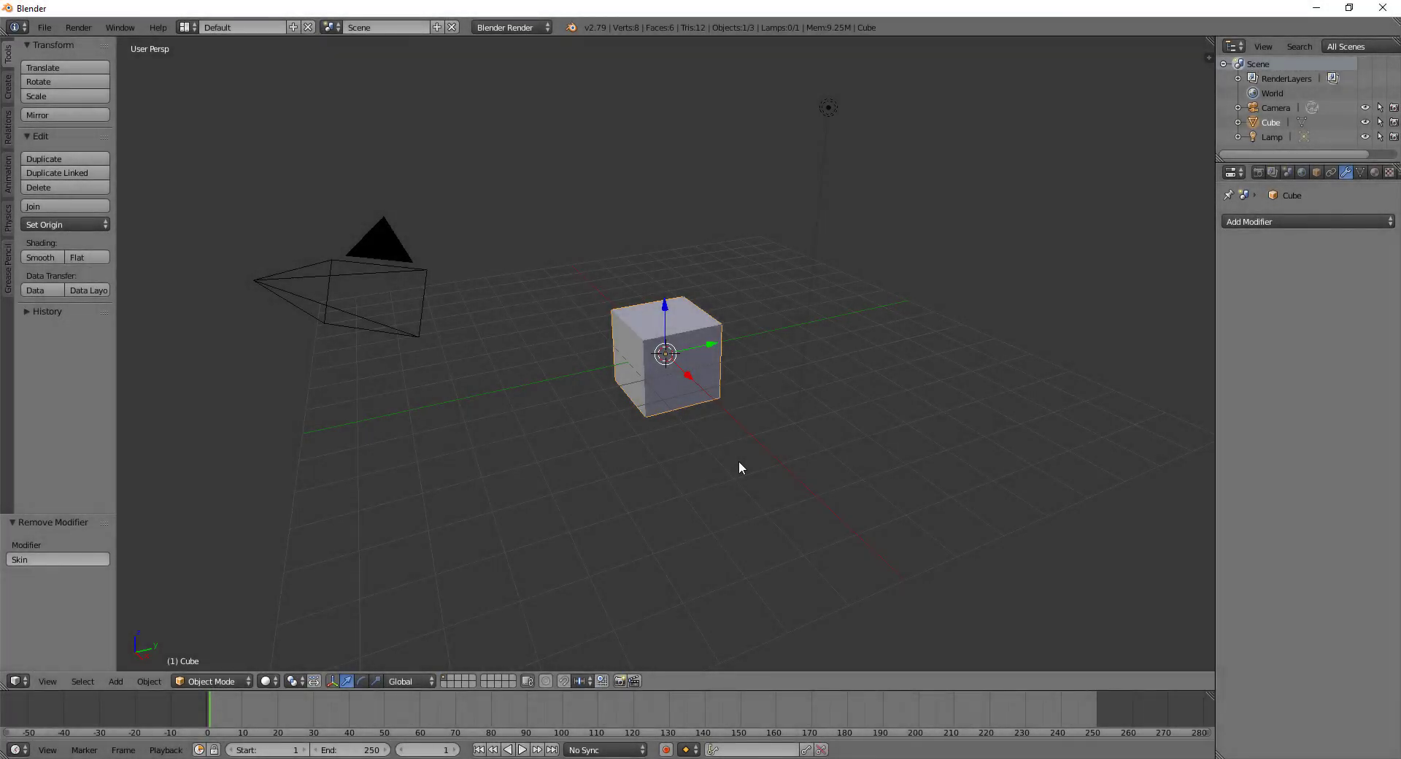
Step: Add a Skin modifier to the cube and view its cage in Edit Mode wireframe
{"action": "left_click", "coordinate": [1245, 221]}
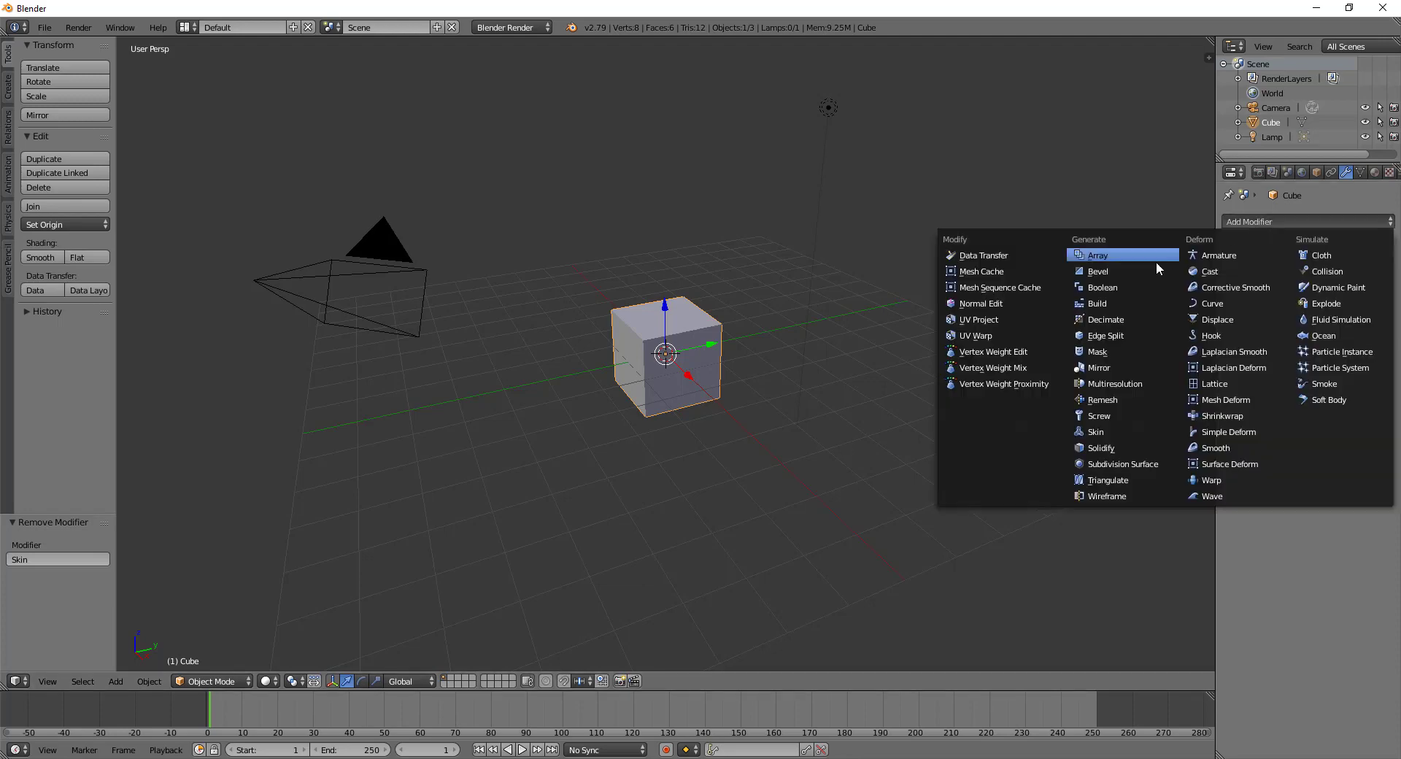
{"action": "left_click", "coordinate": [1121, 432]}
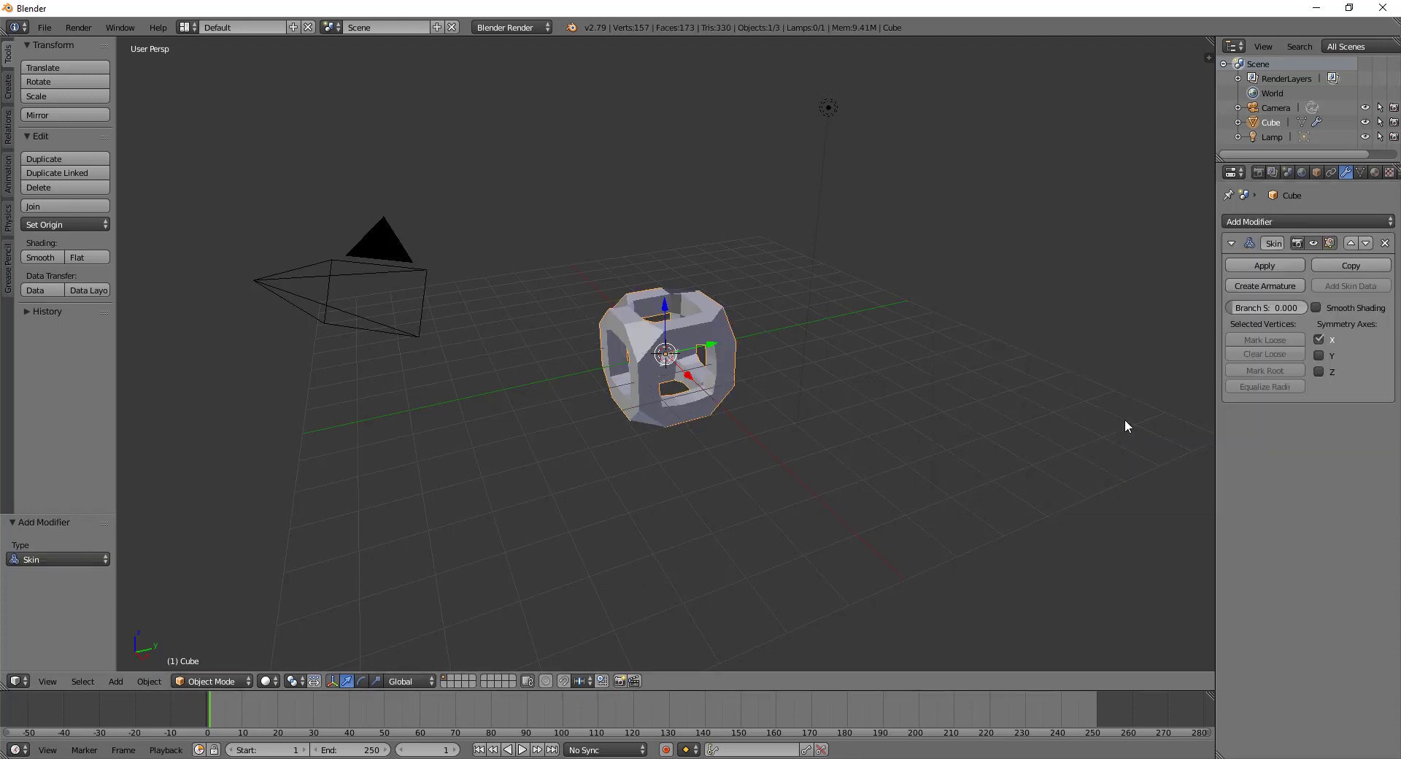
{"action": "scroll", "coordinate": [704, 392], "scroll_direction": "up", "scroll_amount": 3}
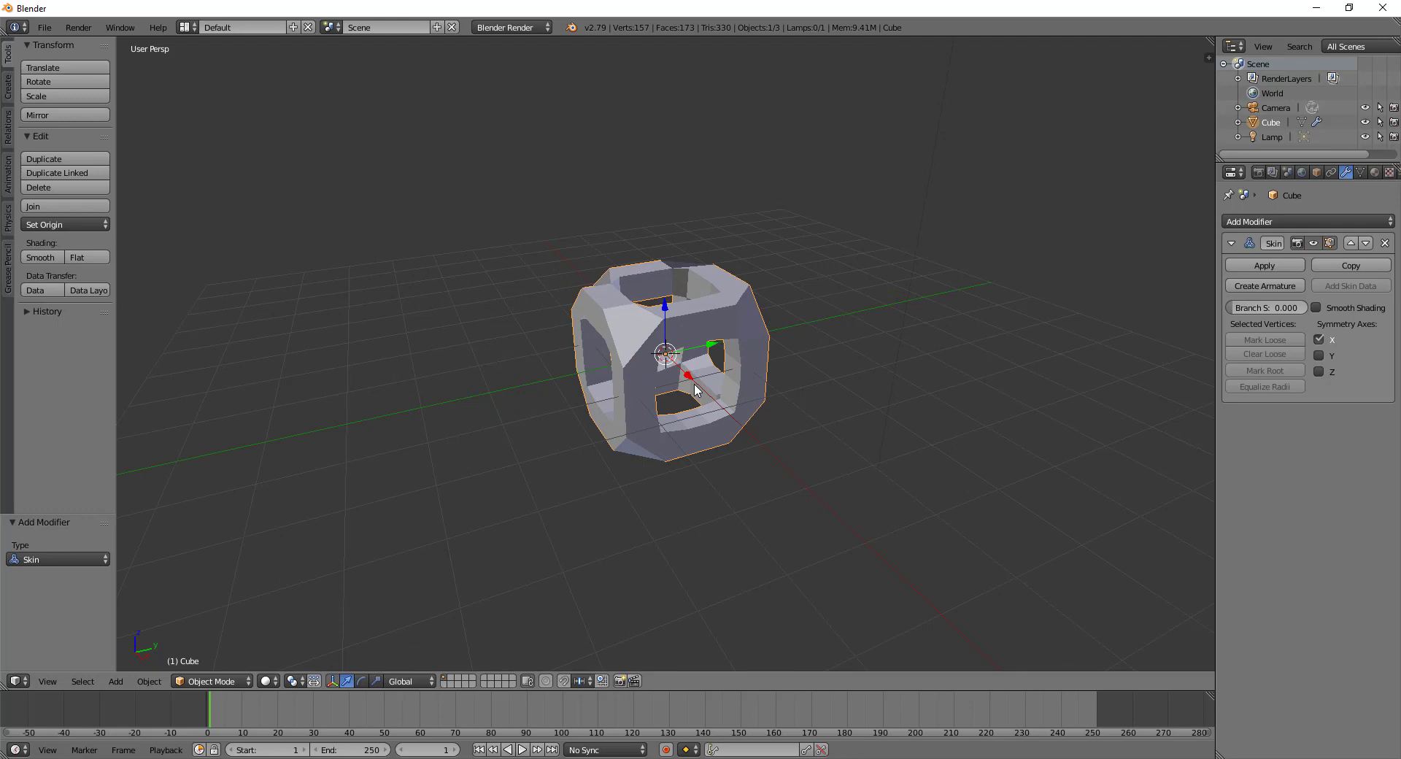
{"action": "middle_click_drag", "start_coordinate": [705, 393], "coordinate": [759, 397]}
{"action": "scroll", "coordinate": [764, 365], "scroll_direction": "up", "scroll_amount": 2}
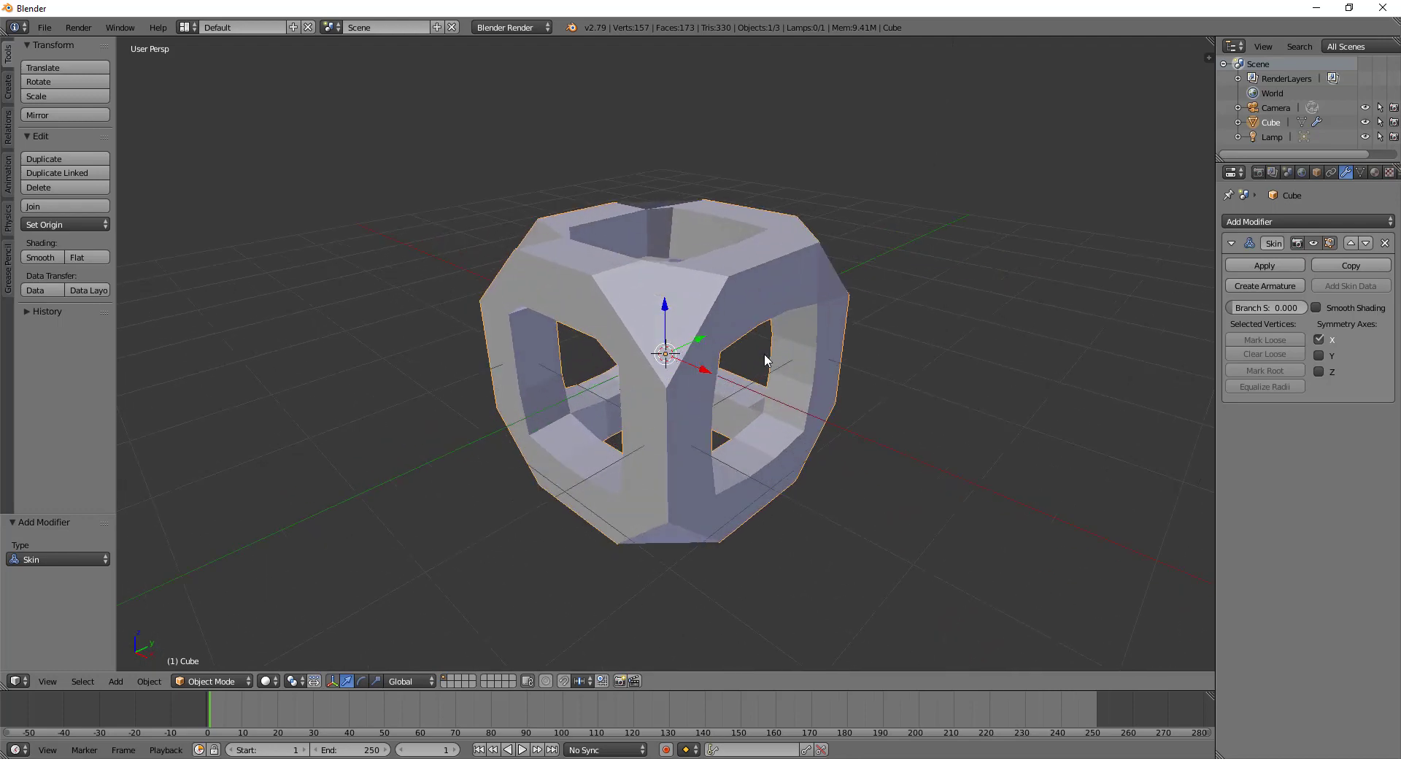
{"action": "key", "text": "Tab"}
{"action": "key", "text": "z"}
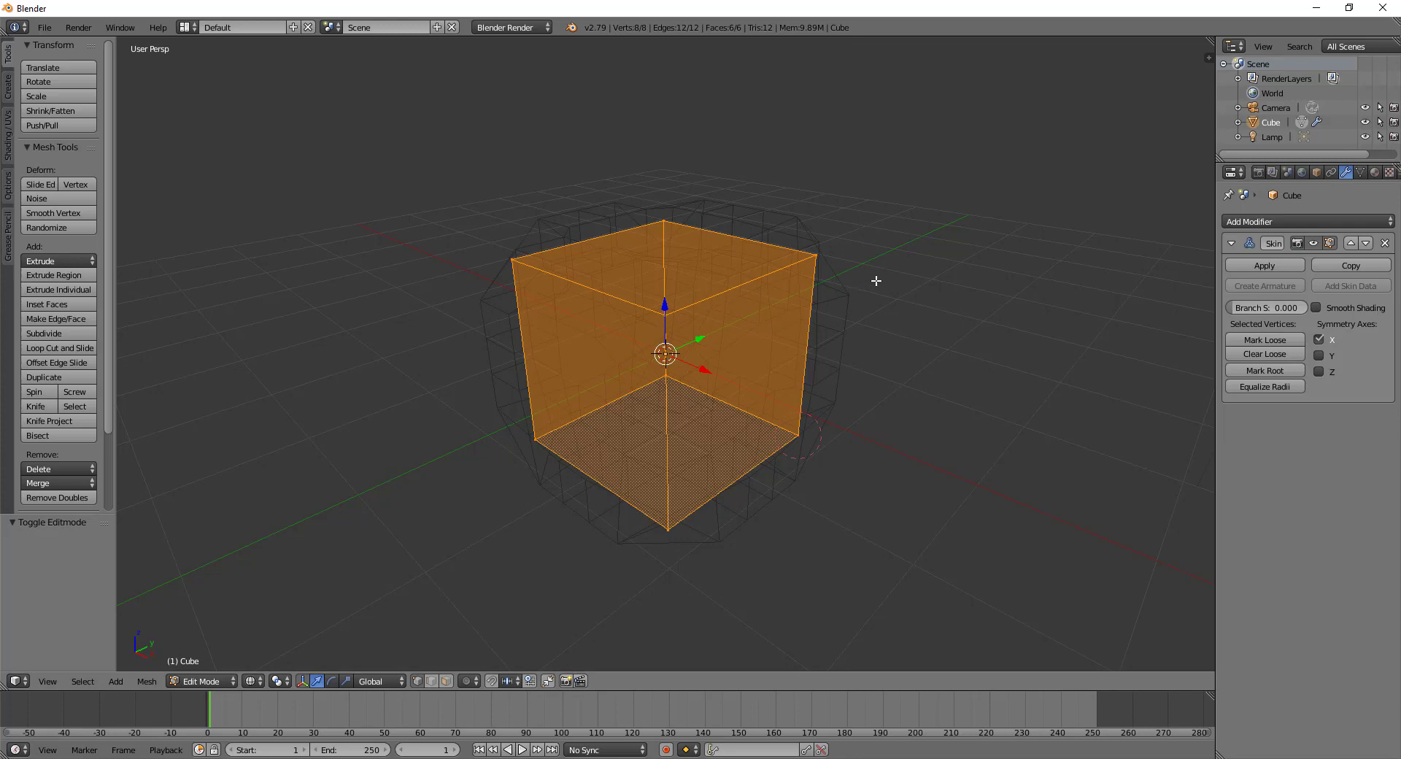
Step: Return to solid shading and Object Mode to see the solid hollow skinned frame
{"action": "key", "text": "z"}
{"action": "middle_click_drag", "start_coordinate": [876, 280], "coordinate": [823, 287]}
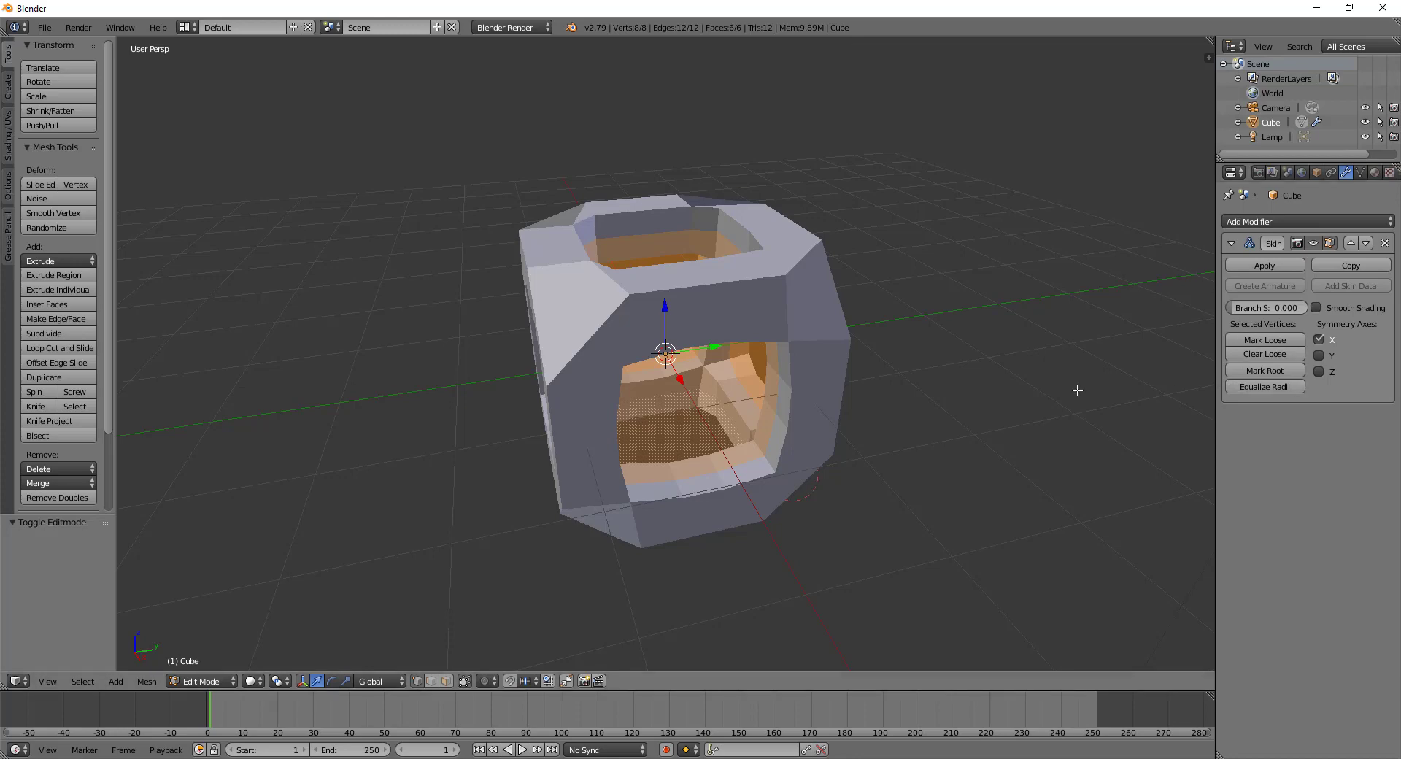
{"action": "key", "text": "Tab"}
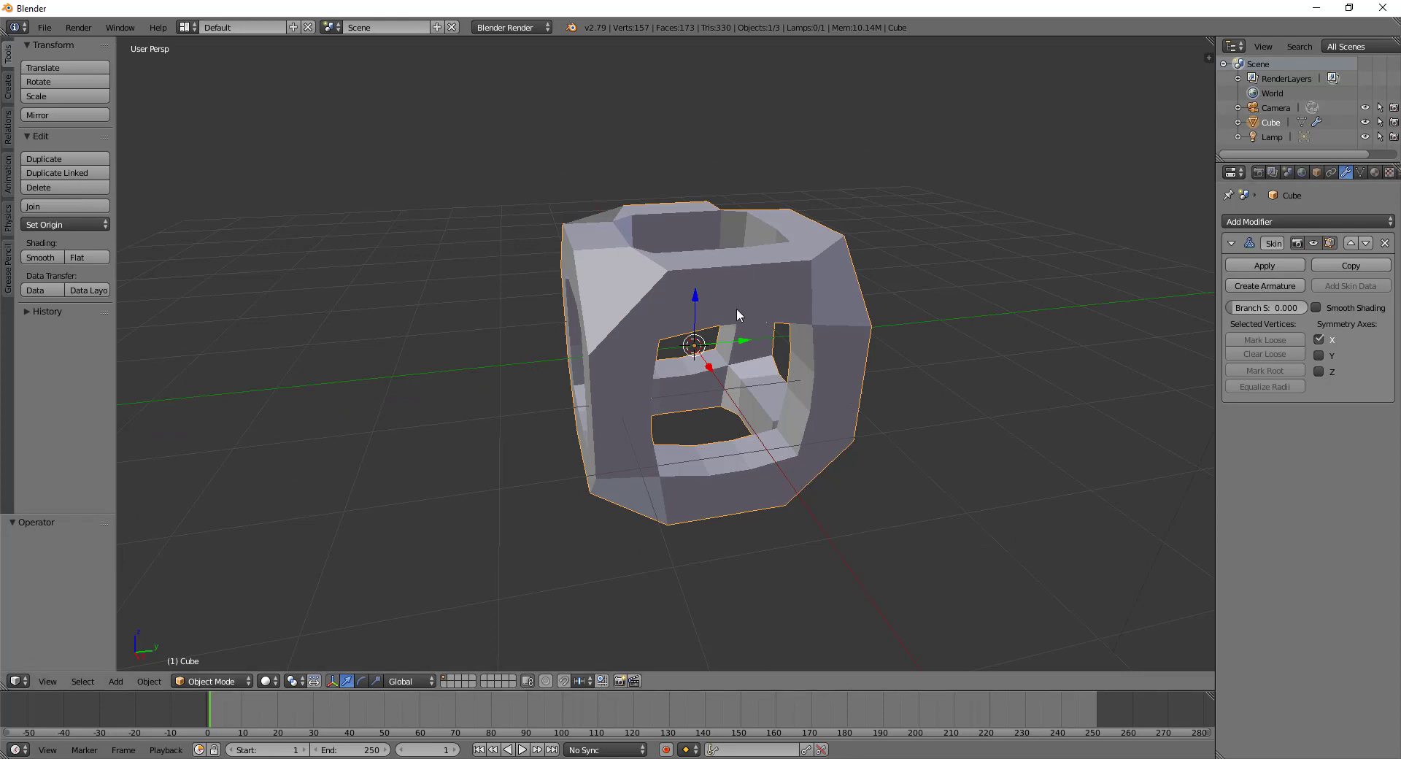
Step: Enter Edit Mode and toggle the Skin result's edit-mode display off and back on
{"action": "key", "text": "Tab"}
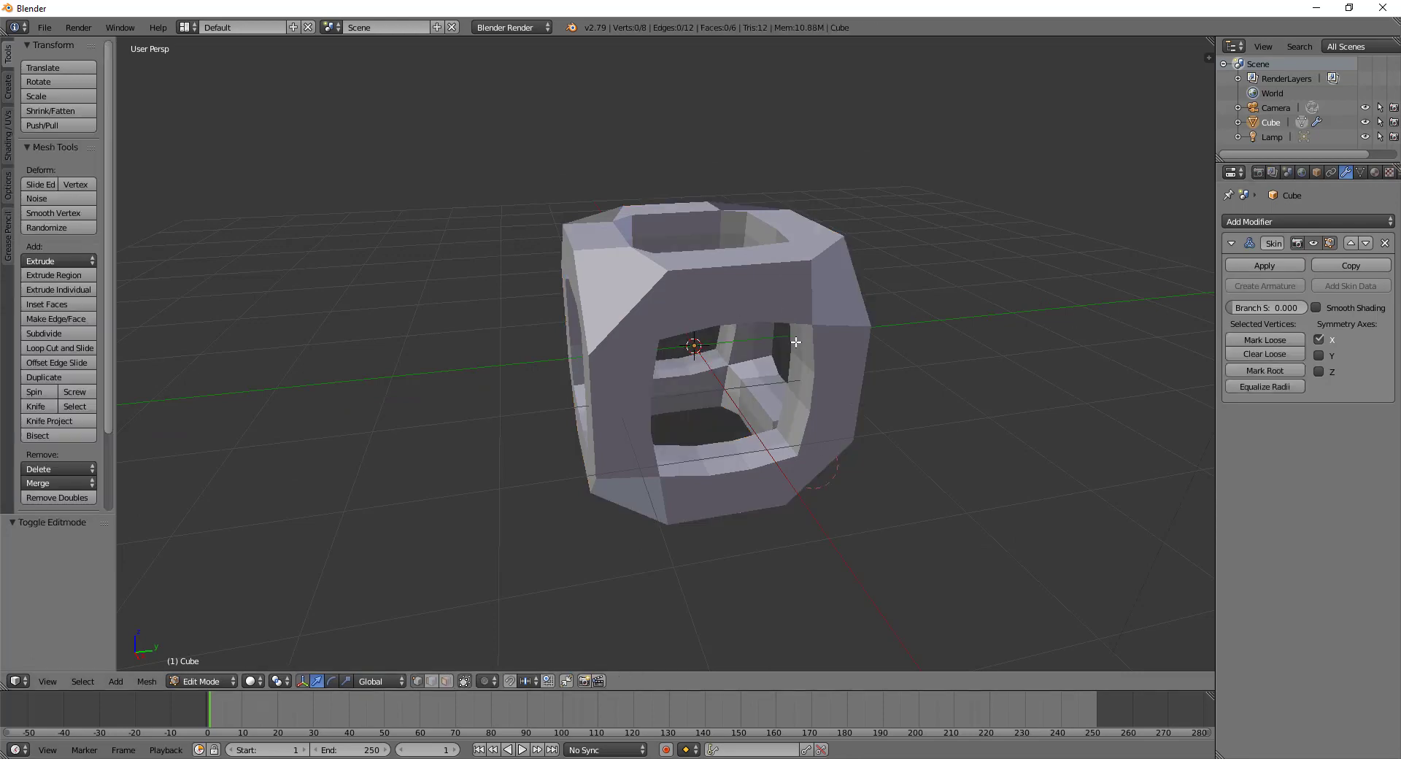
{"action": "middle_click_drag", "start_coordinate": [799, 341], "coordinate": [746, 347]}
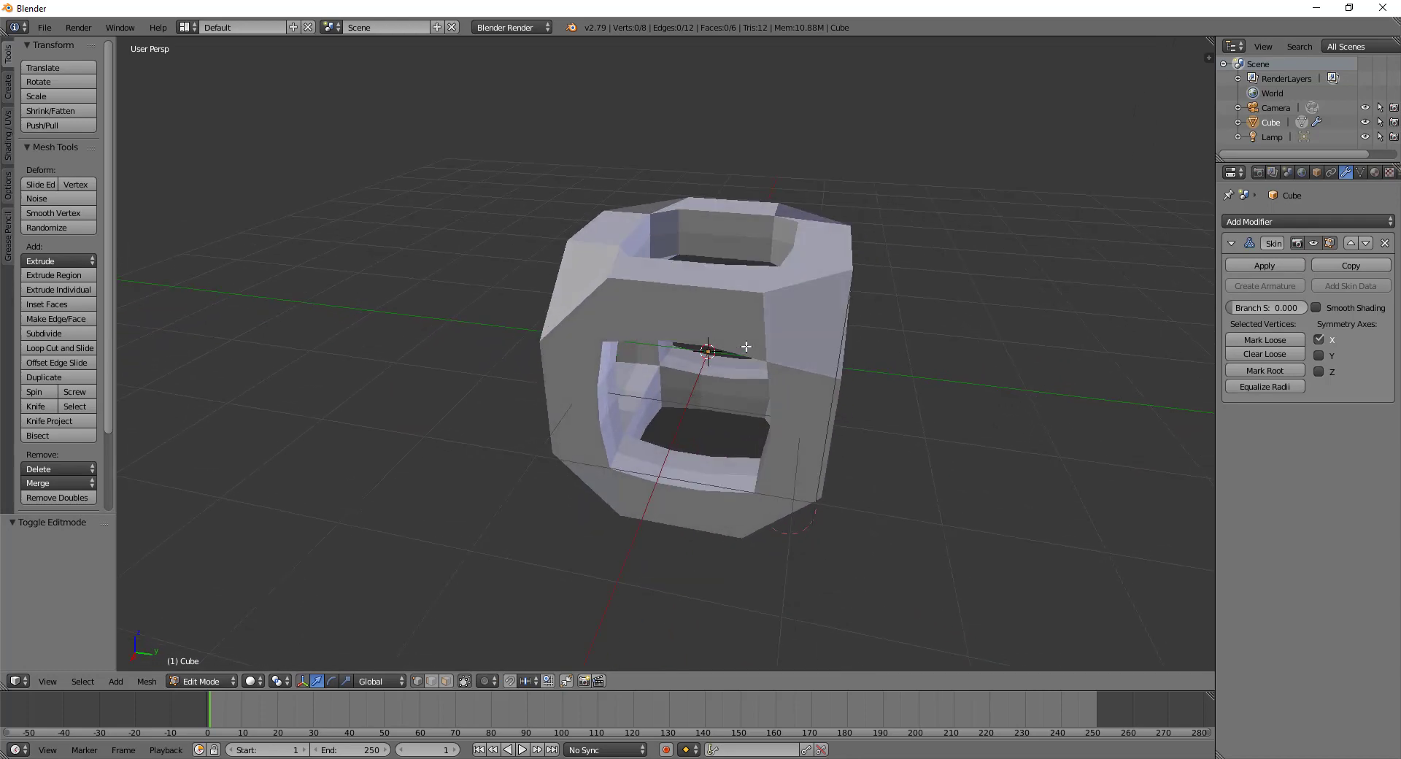
{"action": "left_click", "coordinate": [1330, 243]}
{"action": "middle_click_drag", "start_coordinate": [741, 351], "coordinate": [691, 267]}
{"action": "left_click", "coordinate": [1313, 243]}
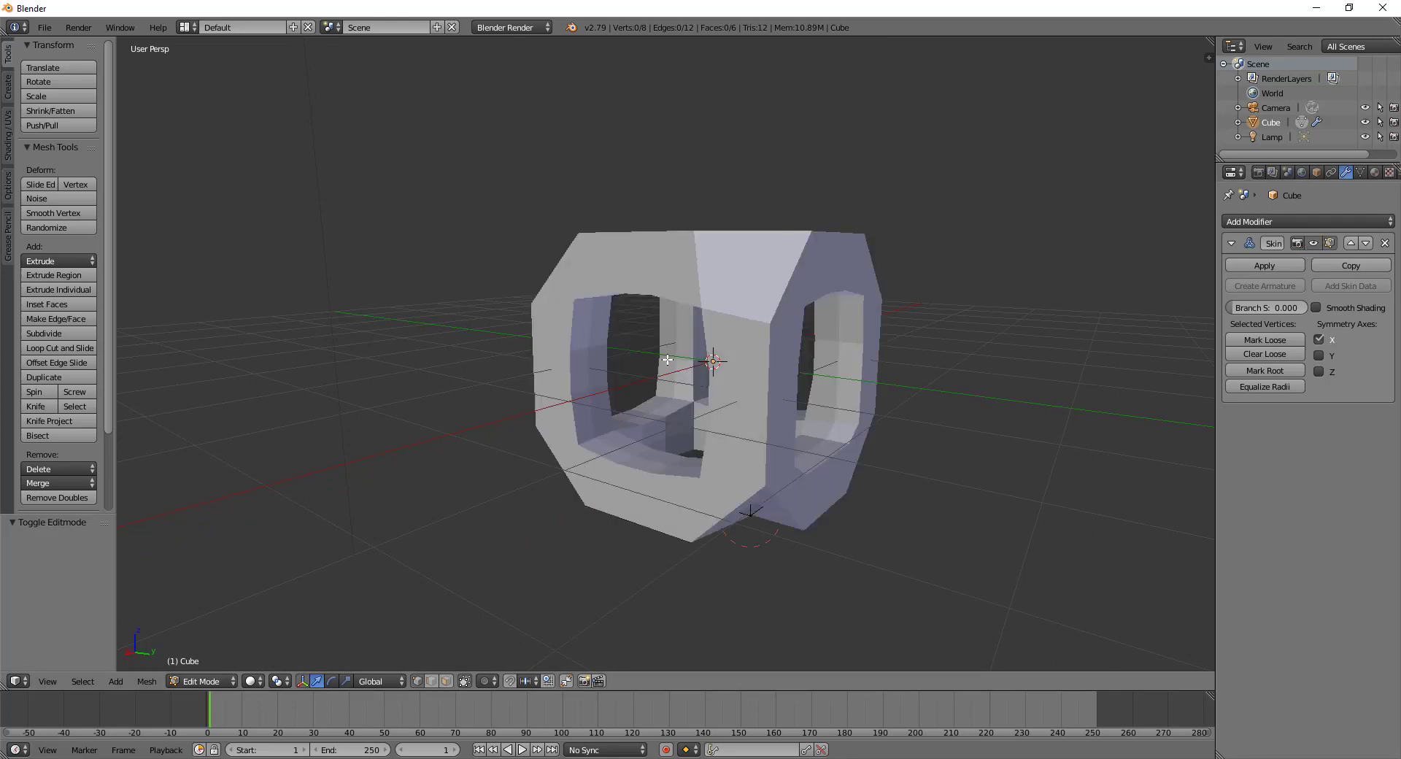
{"action": "middle_click_drag", "start_coordinate": [803, 343], "coordinate": [778, 368]}
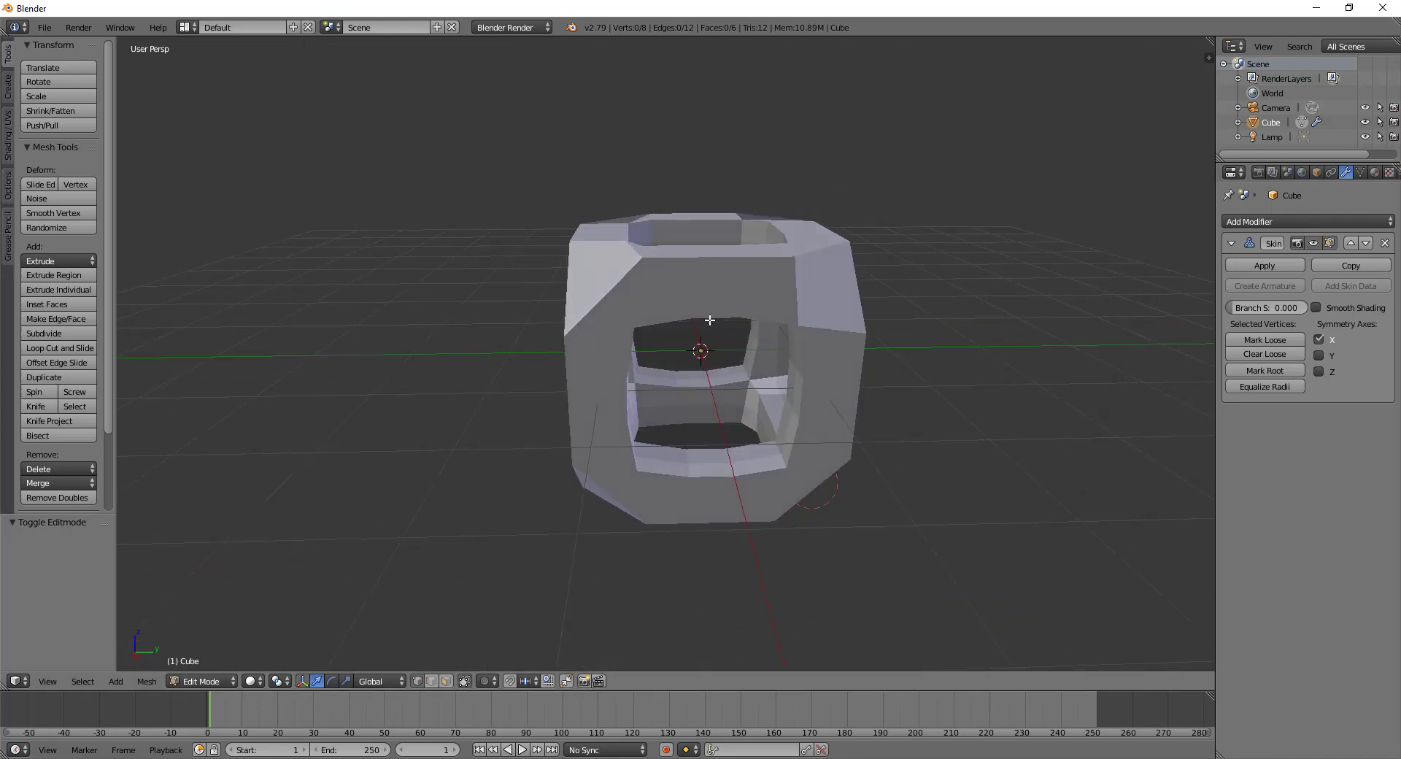
{"action": "middle_click_drag", "start_coordinate": [726, 225], "coordinate": [672, 243]}
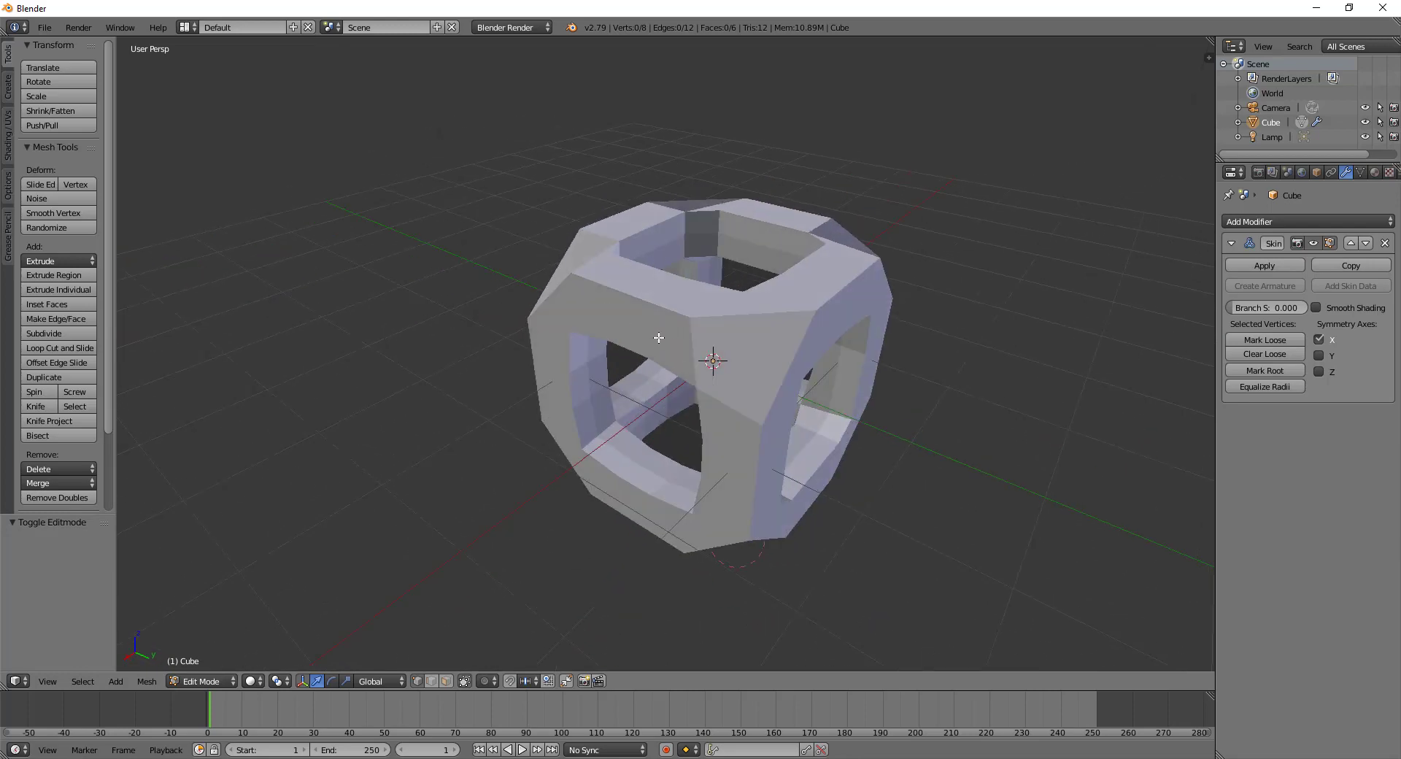
Step: Apply the Skin modifier from Object Mode, then undo it and return to editing the cage
{"action": "left_click", "coordinate": [1264, 265]}
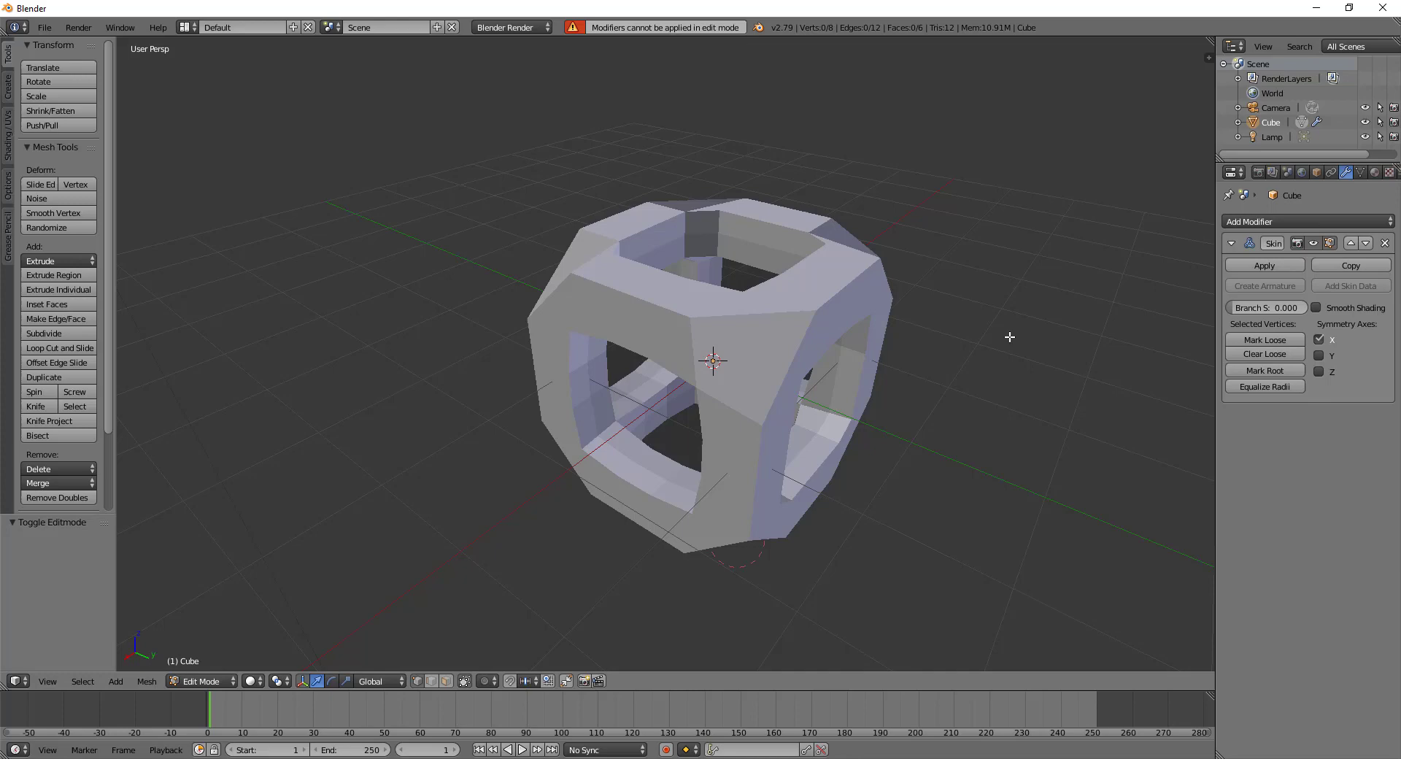
{"action": "key", "text": "Tab"}
{"action": "left_click", "coordinate": [1264, 264]}
{"action": "key", "text": "Tab"}
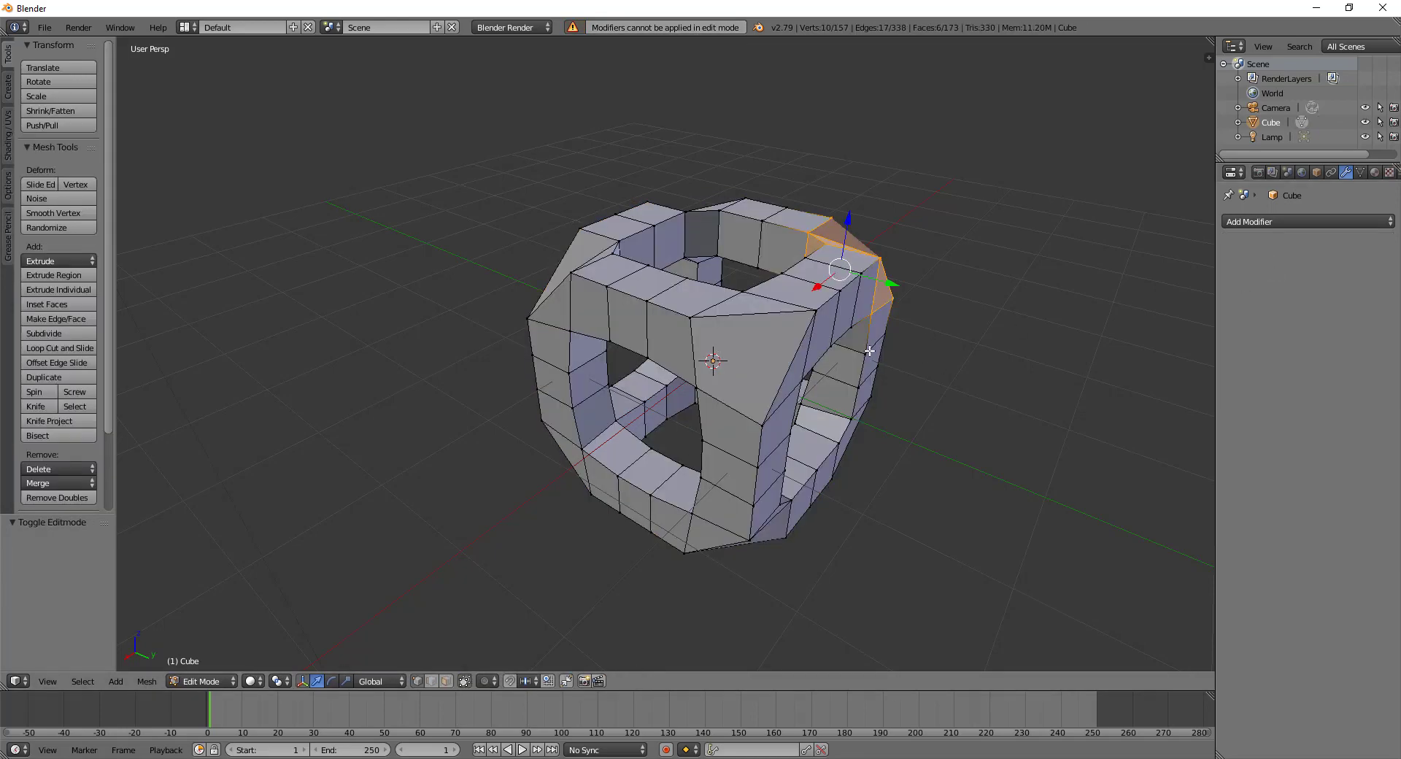
{"action": "middle_click_drag", "start_coordinate": [870, 351], "coordinate": [921, 292]}
{"action": "key", "text": "Tab"}
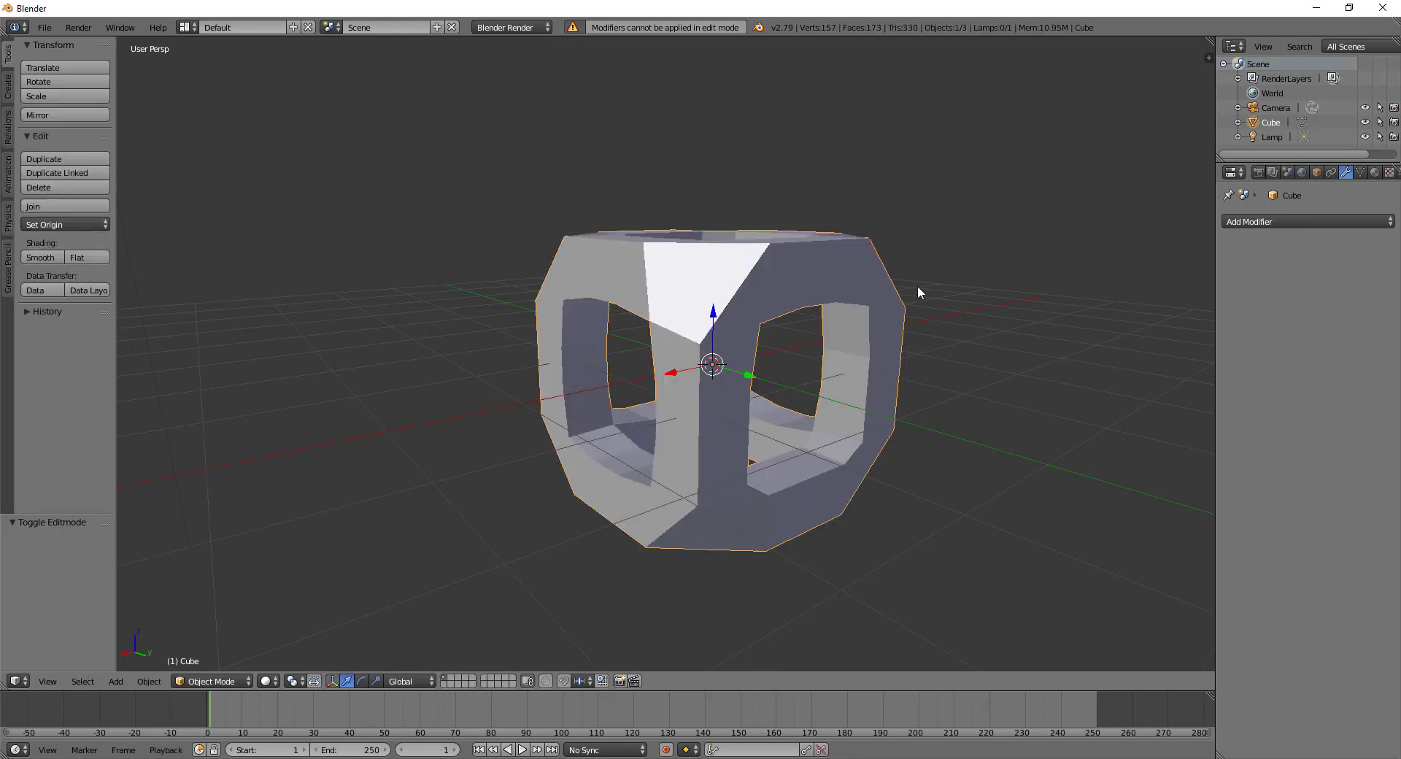
{"action": "key", "text": "ctrl+z"}
{"action": "key", "text": "Tab"}
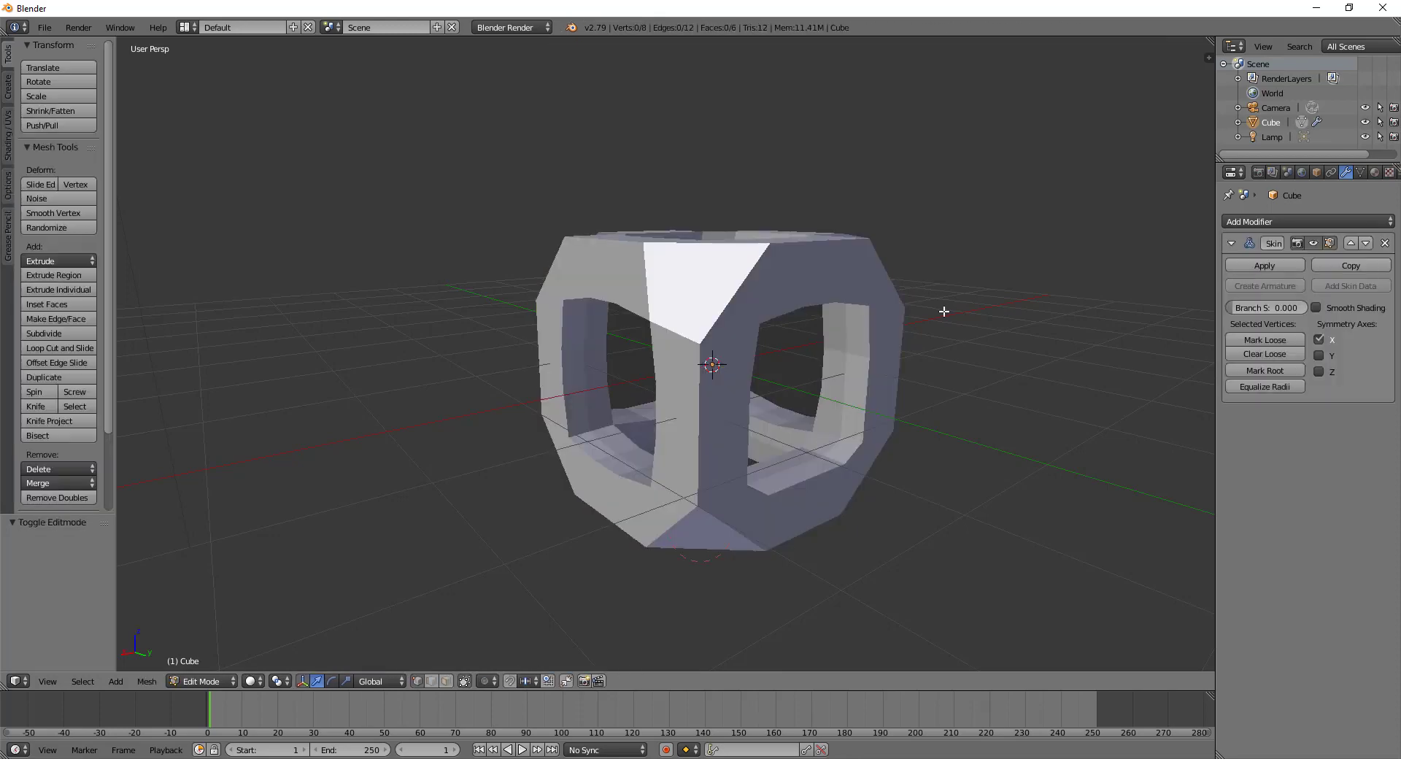
Step: Extrude a top corner vertex of the cage into a new upward arm
{"action": "middle_click_drag", "start_coordinate": [944, 312], "coordinate": [592, 327]}
{"action": "right_click", "coordinate": [652, 330]}
{"action": "key", "text": "e"}
{"action": "left_click", "coordinate": [446, 219]}
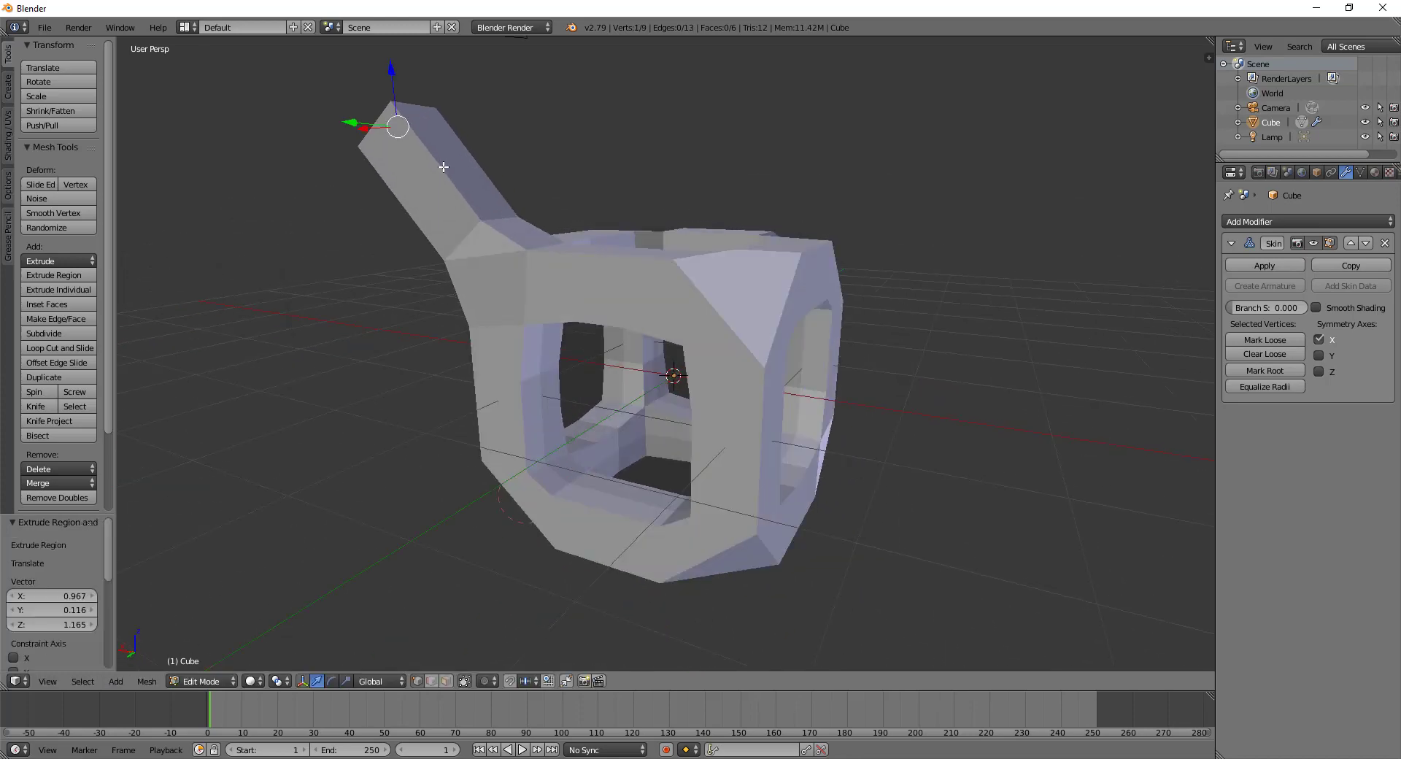
{"action": "middle_click_drag", "start_coordinate": [466, 336], "coordinate": [648, 299]}
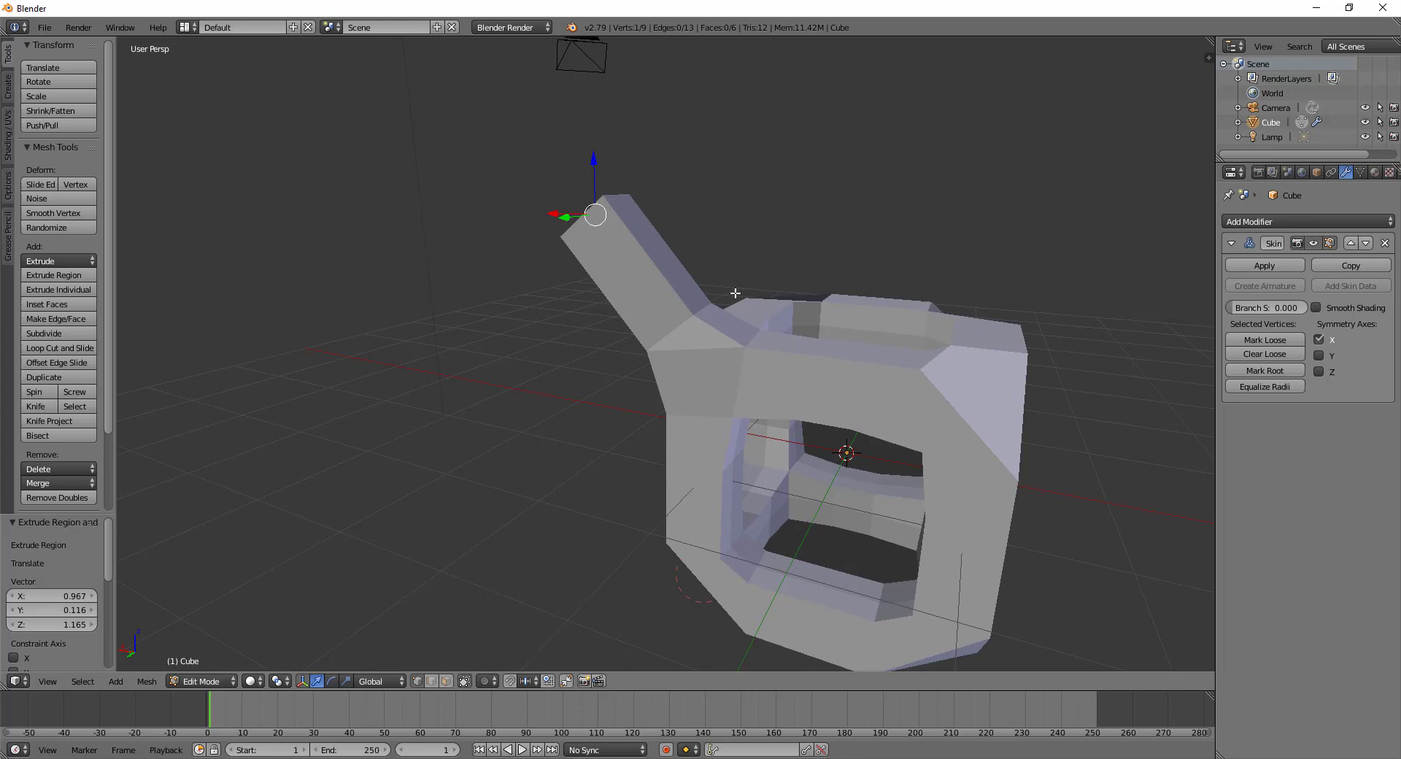
{"action": "middle_click_drag", "start_coordinate": [735, 294], "coordinate": [681, 195]}
Step: Inspect the new arm in wireframe, then return to solid shading
{"action": "key", "text": "z"}
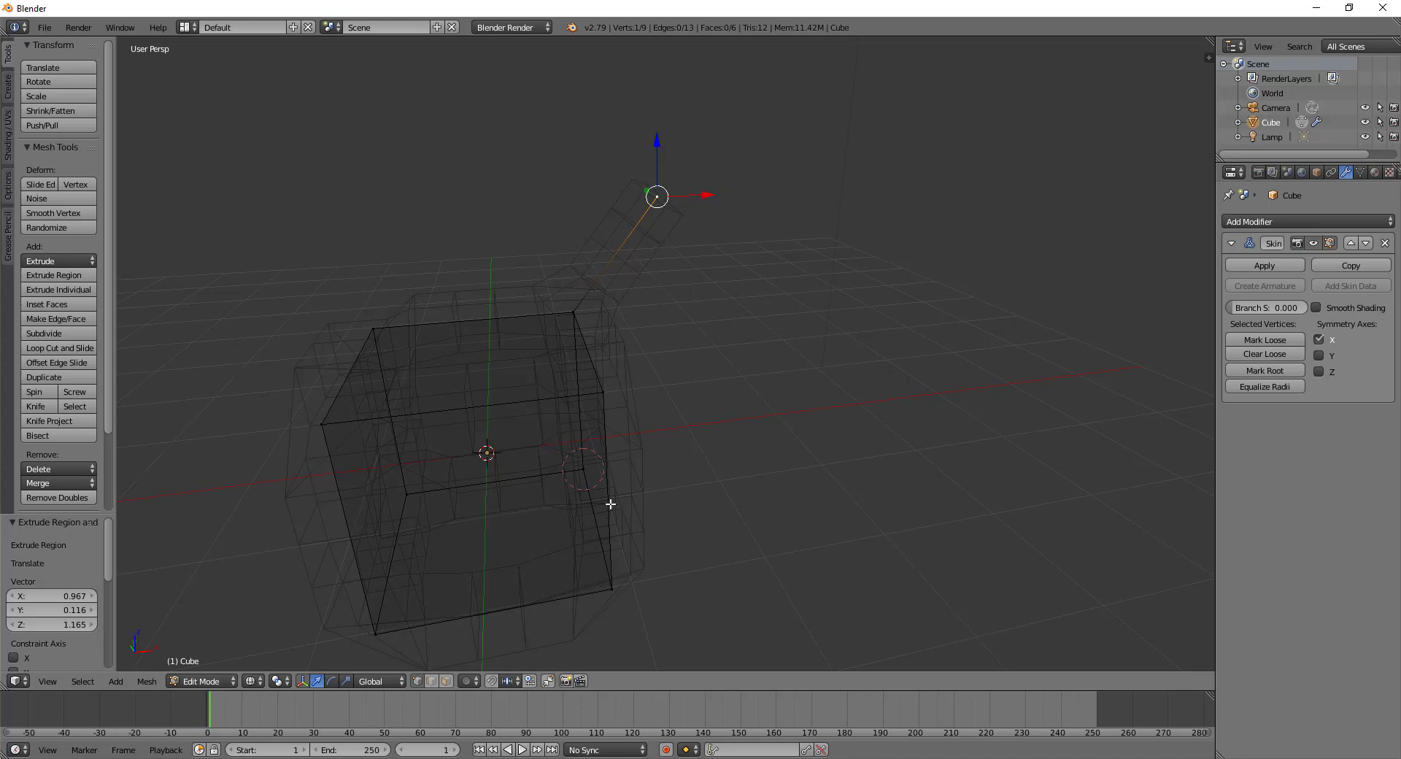
{"action": "middle_click_drag", "start_coordinate": [538, 464], "coordinate": [642, 430]}
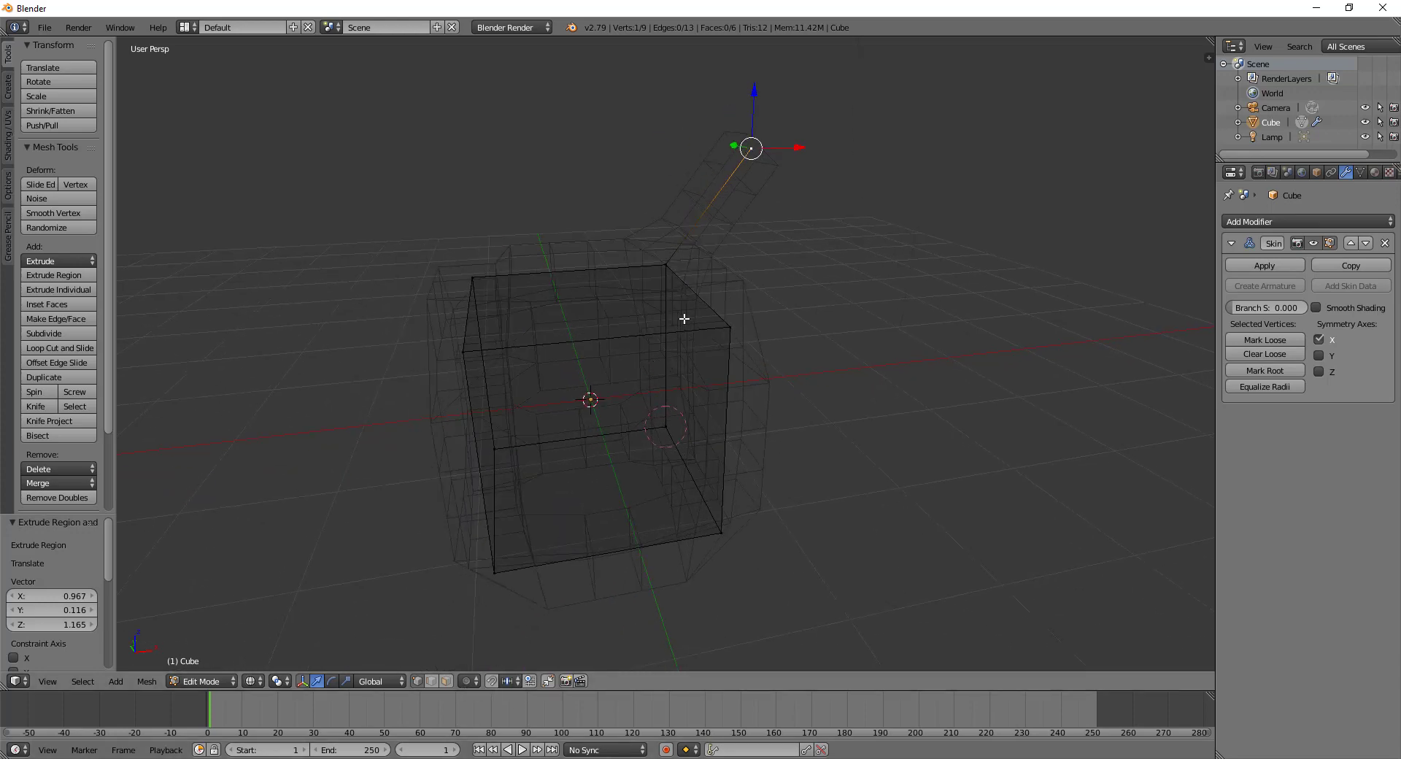
{"action": "key", "text": "z"}
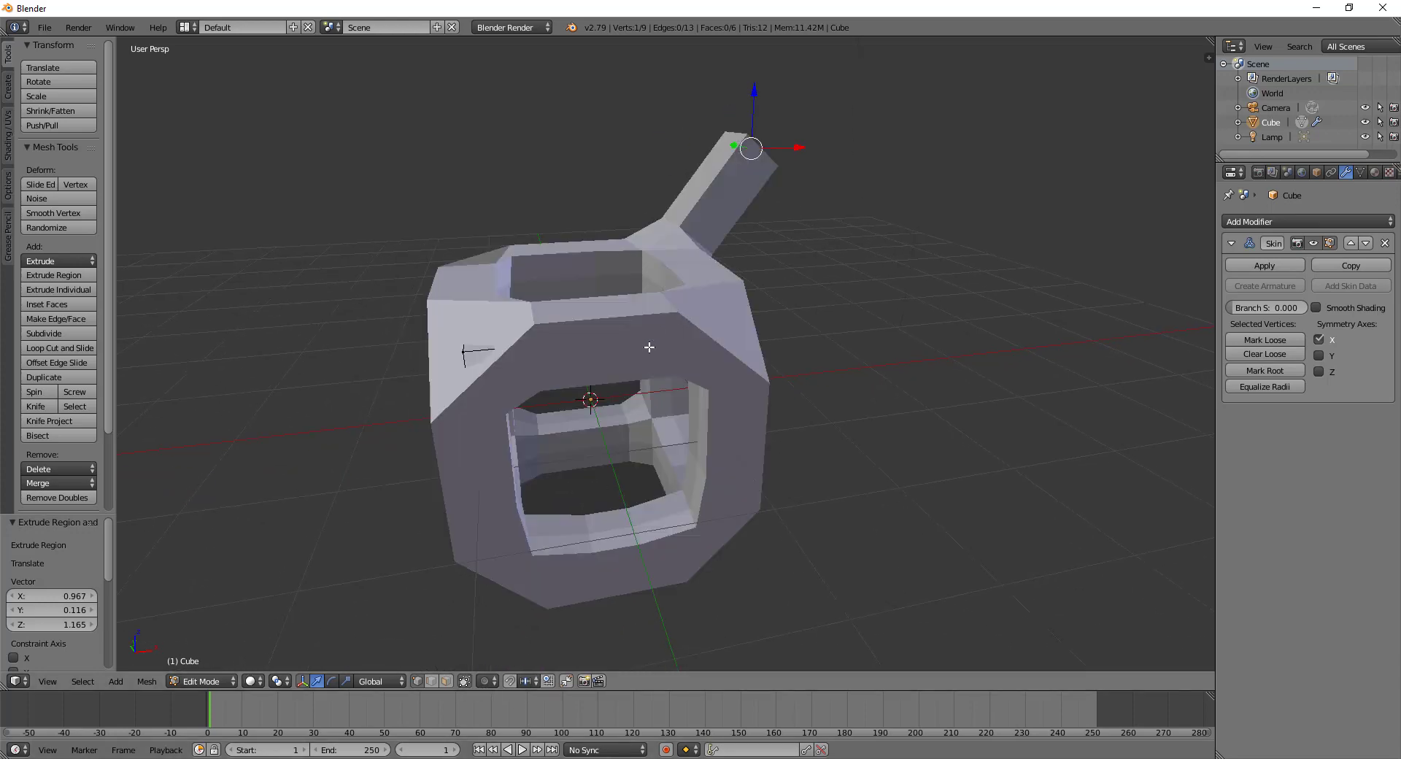
Step: Turn off Limit Selection to Visible and select cage vertices hidden inside the skin
{"action": "left_click", "coordinate": [464, 680]}
{"action": "right_click", "coordinate": [665, 264]}
{"action": "right_click", "coordinate": [730, 327]}
{"action": "middle_click_drag", "start_coordinate": [741, 334], "coordinate": [811, 354]}
{"action": "right_click", "coordinate": [498, 377], "text": "shift"}
{"action": "middle_click_drag", "start_coordinate": [503, 376], "coordinate": [604, 345]}
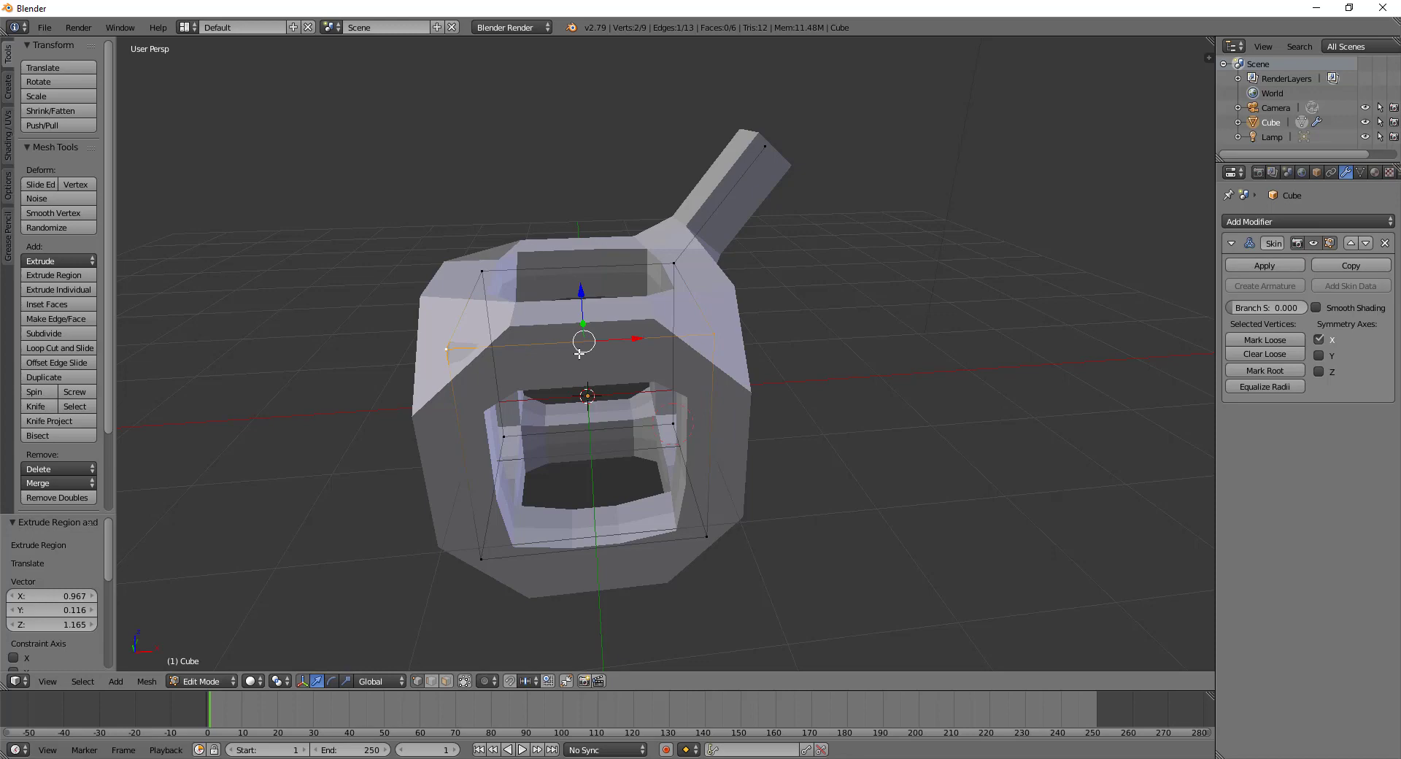
Step: Select the arm's tip vertex and then the cube corner at its base, zooming in
{"action": "right_click", "coordinate": [673, 262]}
{"action": "middle_click_drag", "start_coordinate": [898, 300], "coordinate": [963, 350]}
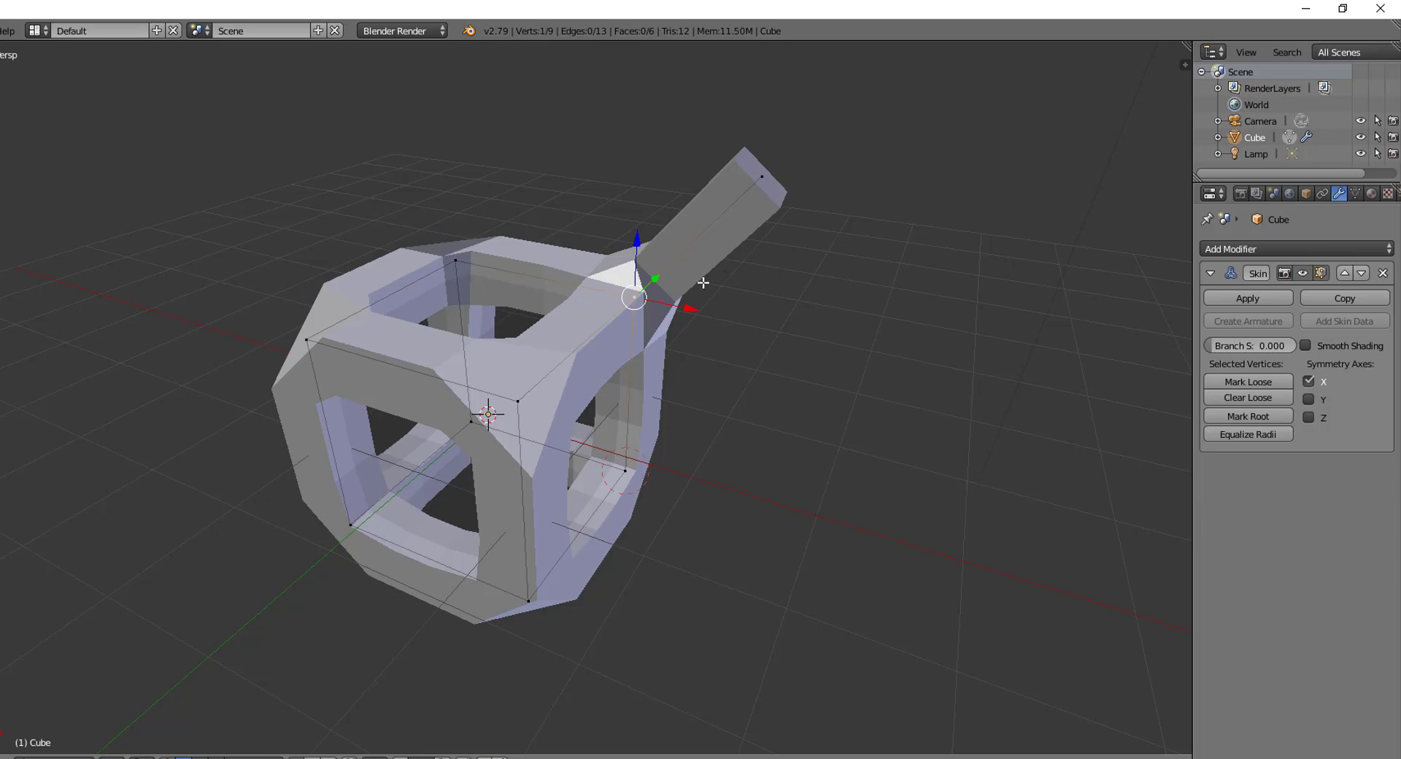
{"action": "right_click", "coordinate": [762, 177]}
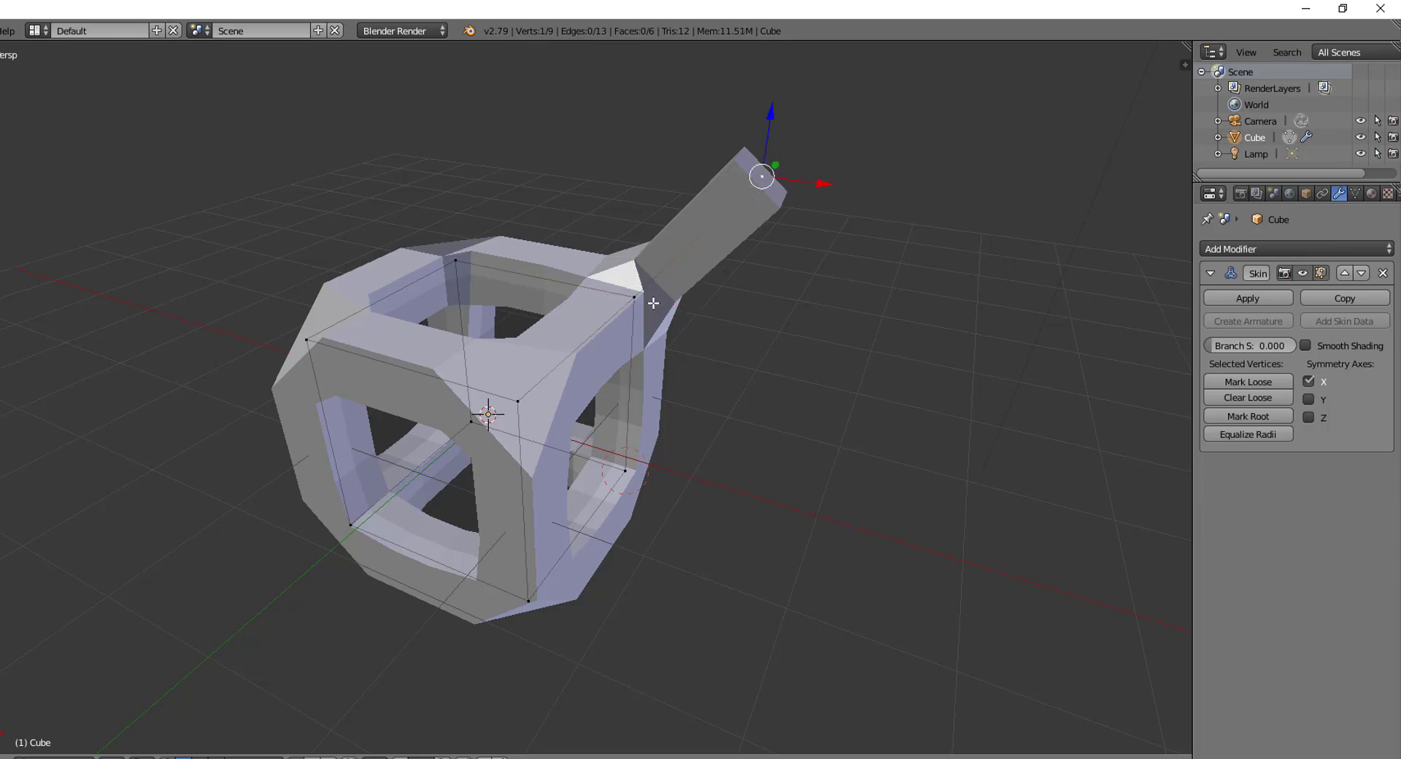
{"action": "middle_click_drag", "start_coordinate": [759, 322], "coordinate": [700, 325]}
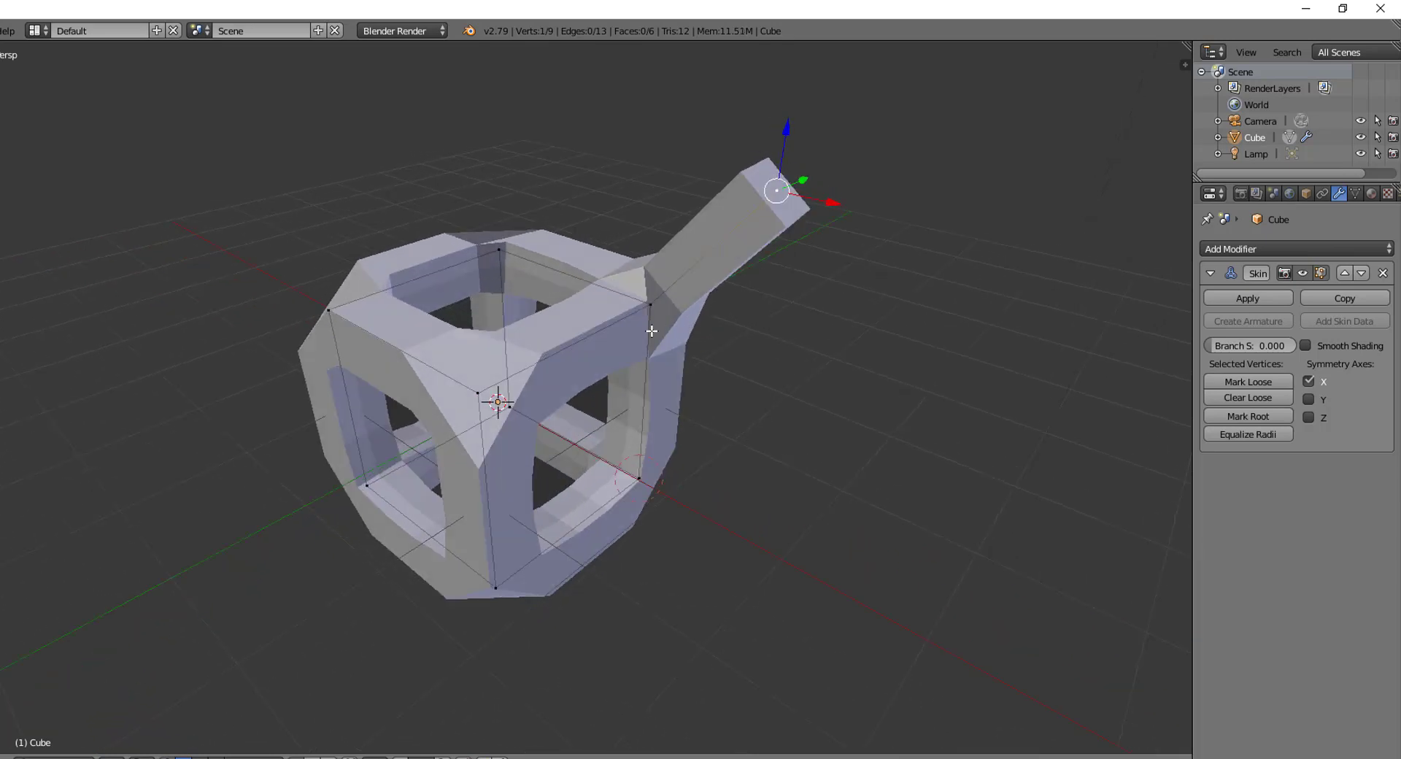
{"action": "right_click", "coordinate": [650, 312]}
{"action": "scroll", "coordinate": [695, 318], "scroll_direction": "up", "scroll_amount": 2}
{"action": "scroll", "coordinate": [695, 318], "scroll_direction": "up", "scroll_amount": 1}
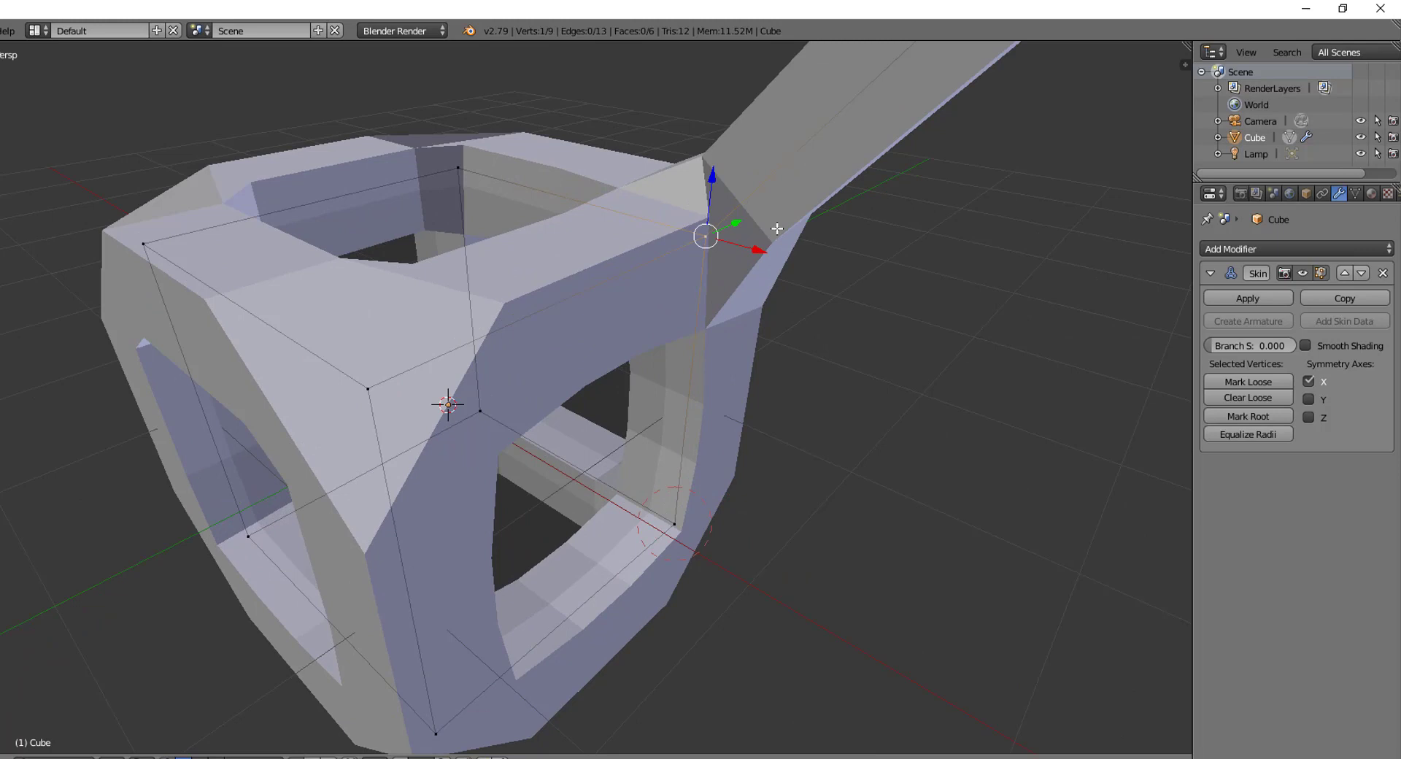
Step: Mark the arm's base vertex as Loose and orbit to view the changed joint
{"action": "left_click", "coordinate": [1247, 381]}
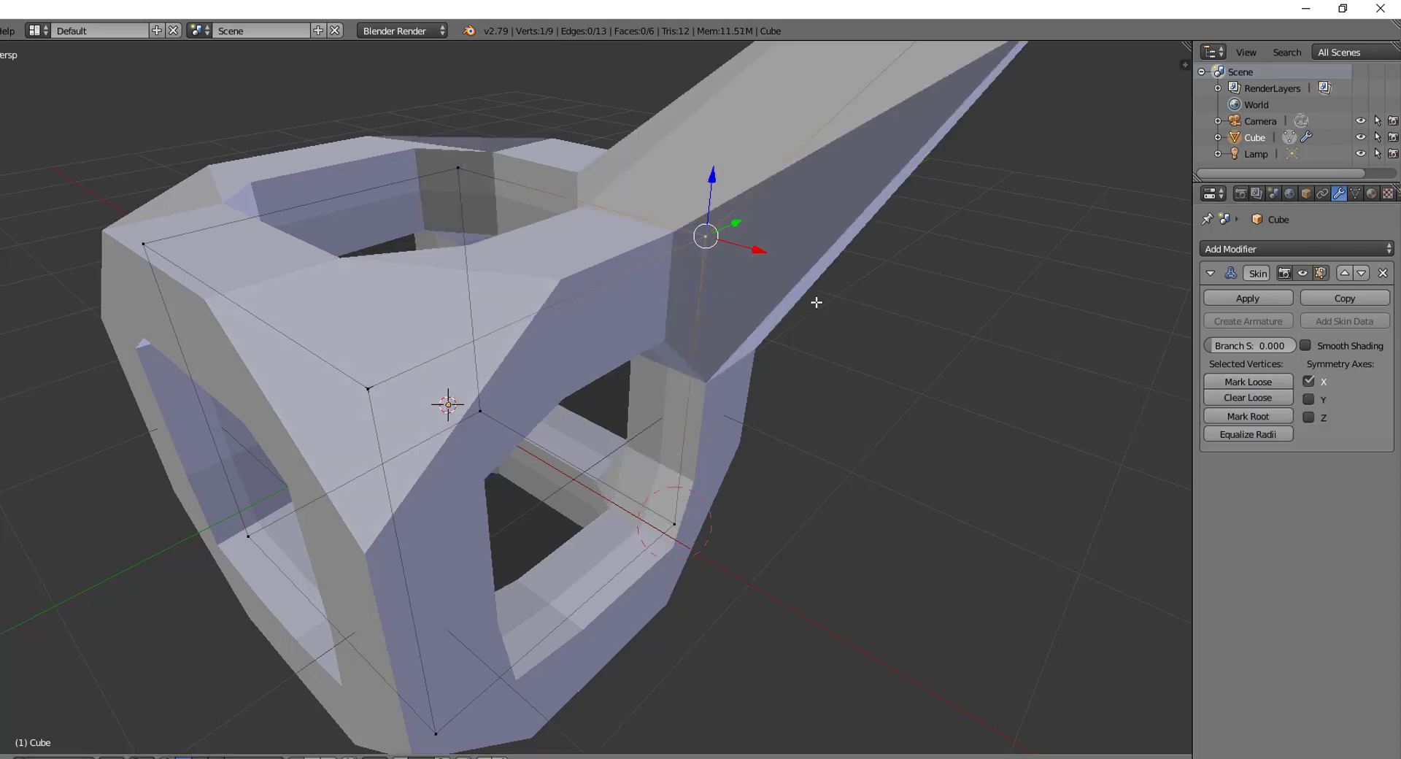
{"action": "scroll", "coordinate": [824, 299], "scroll_direction": "down", "scroll_amount": 3}
{"action": "middle_click_drag", "start_coordinate": [824, 299], "coordinate": [774, 314]}
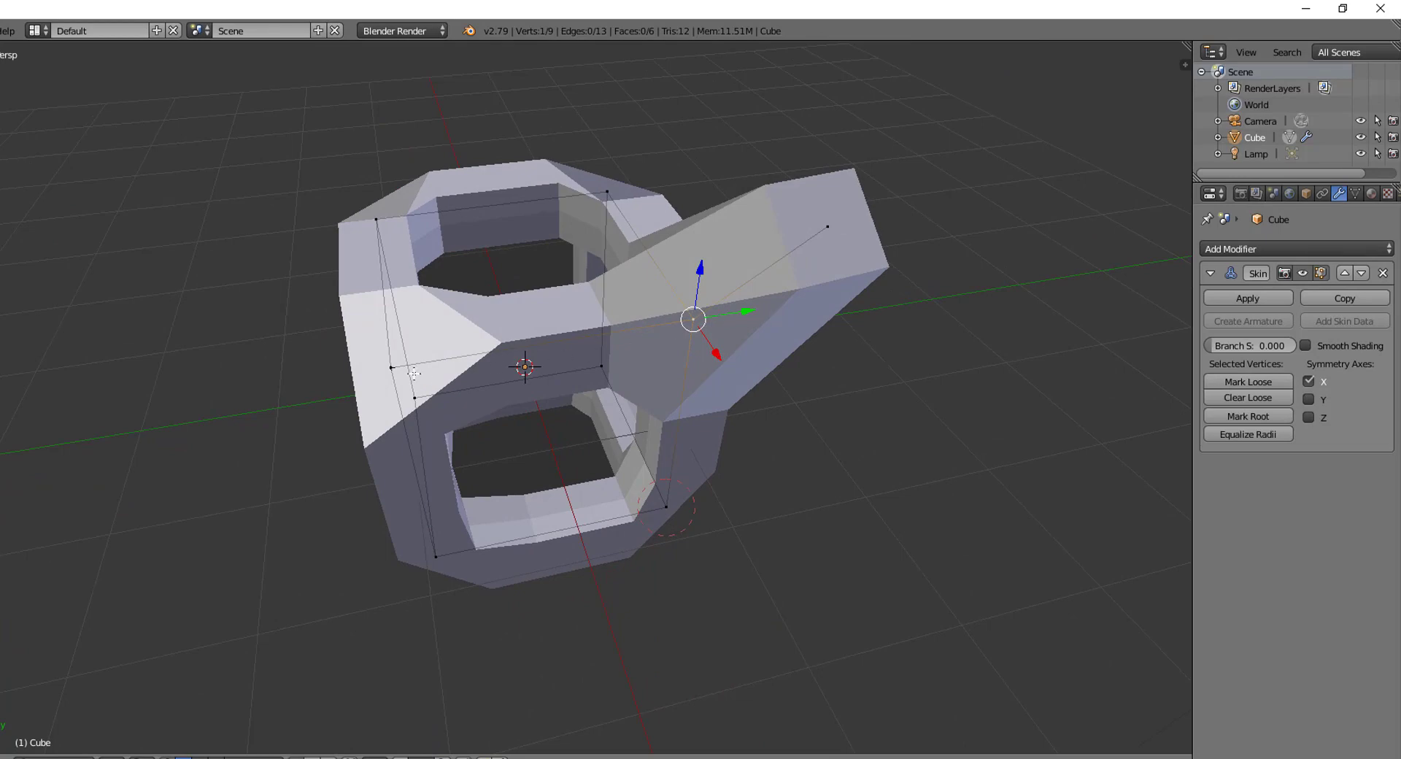
{"action": "middle_click_drag", "start_coordinate": [628, 356], "coordinate": [639, 571]}
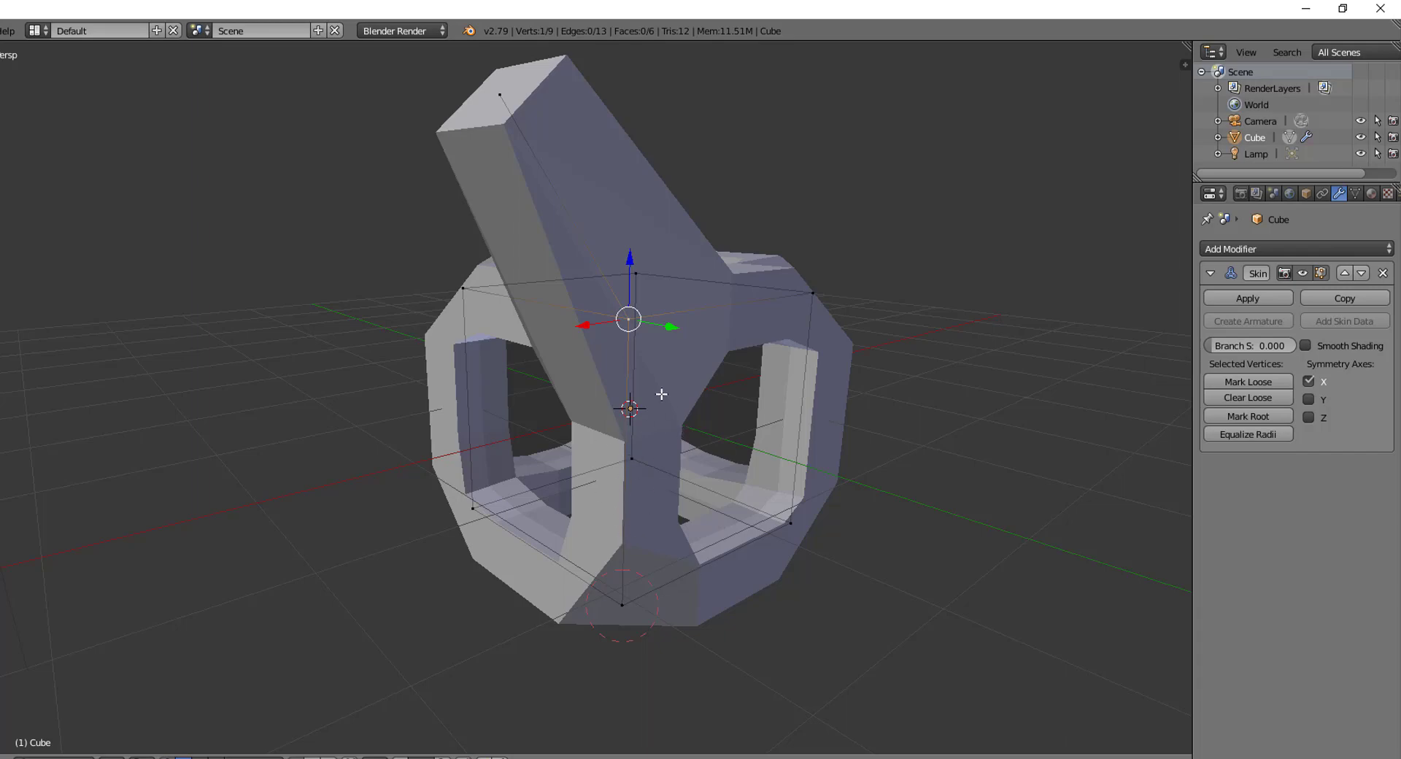
{"action": "middle_click_drag", "start_coordinate": [642, 351], "coordinate": [699, 353]}
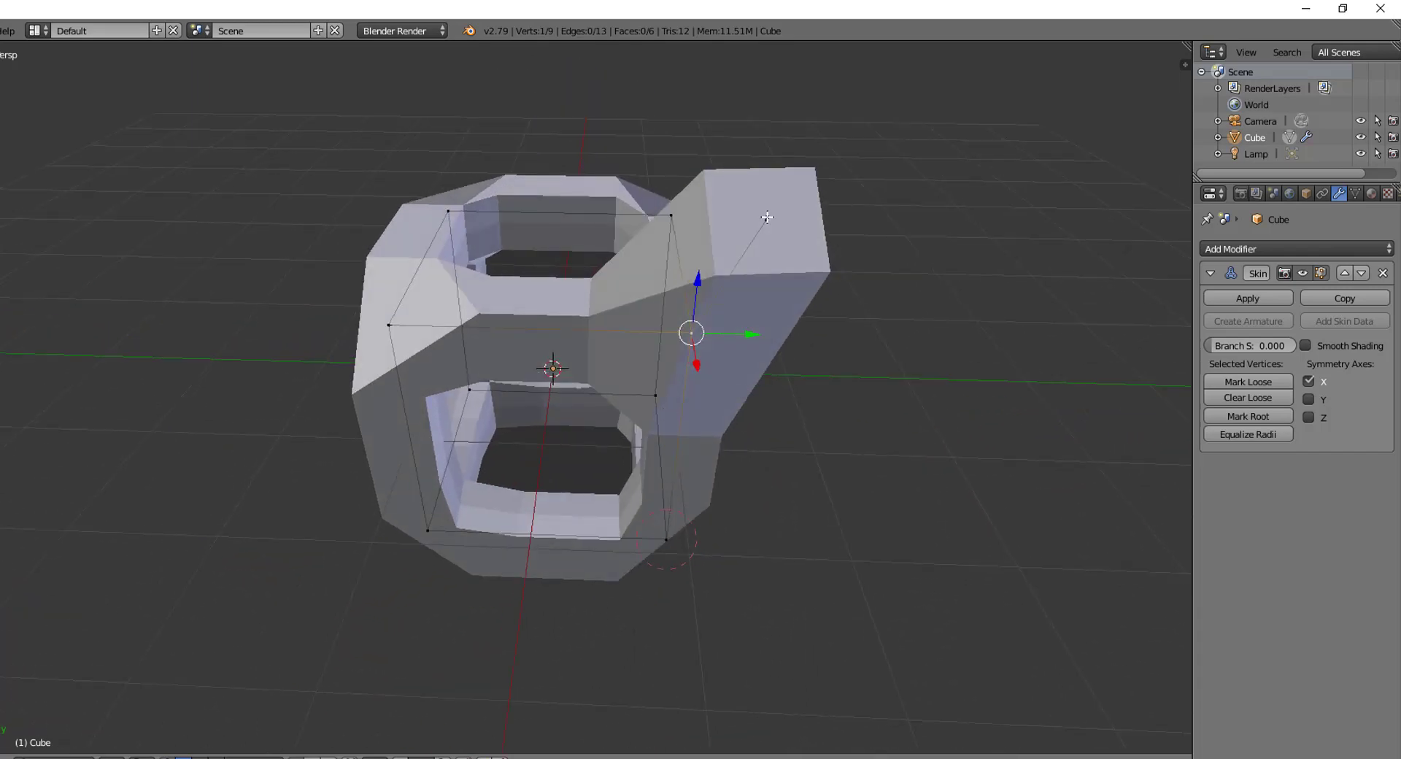
Step: Shrink the skin radius at the arm's top vertex slightly with Ctrl+A
{"action": "right_click", "coordinate": [766, 218]}
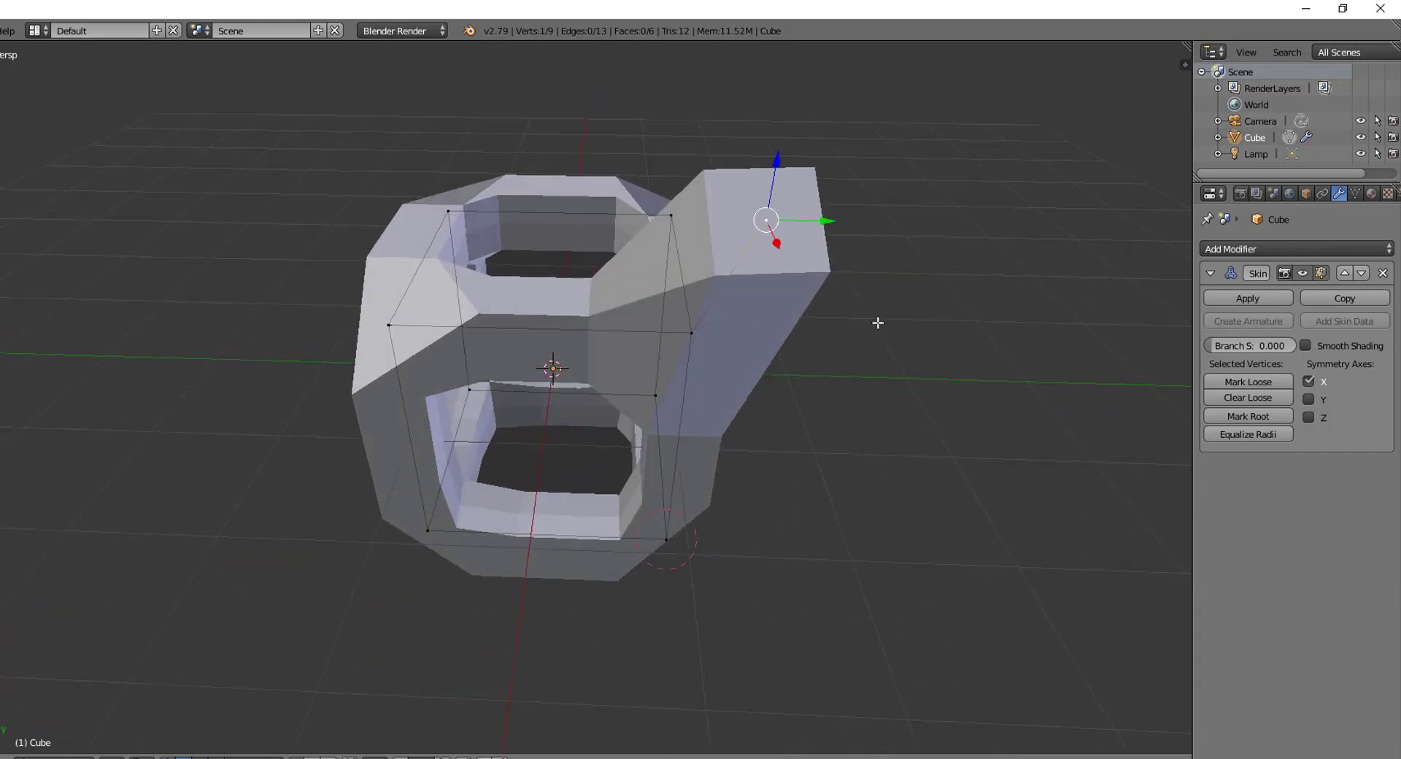
{"action": "key", "text": "ctrl+a"}
{"action": "left_click", "coordinate": [806, 226]}
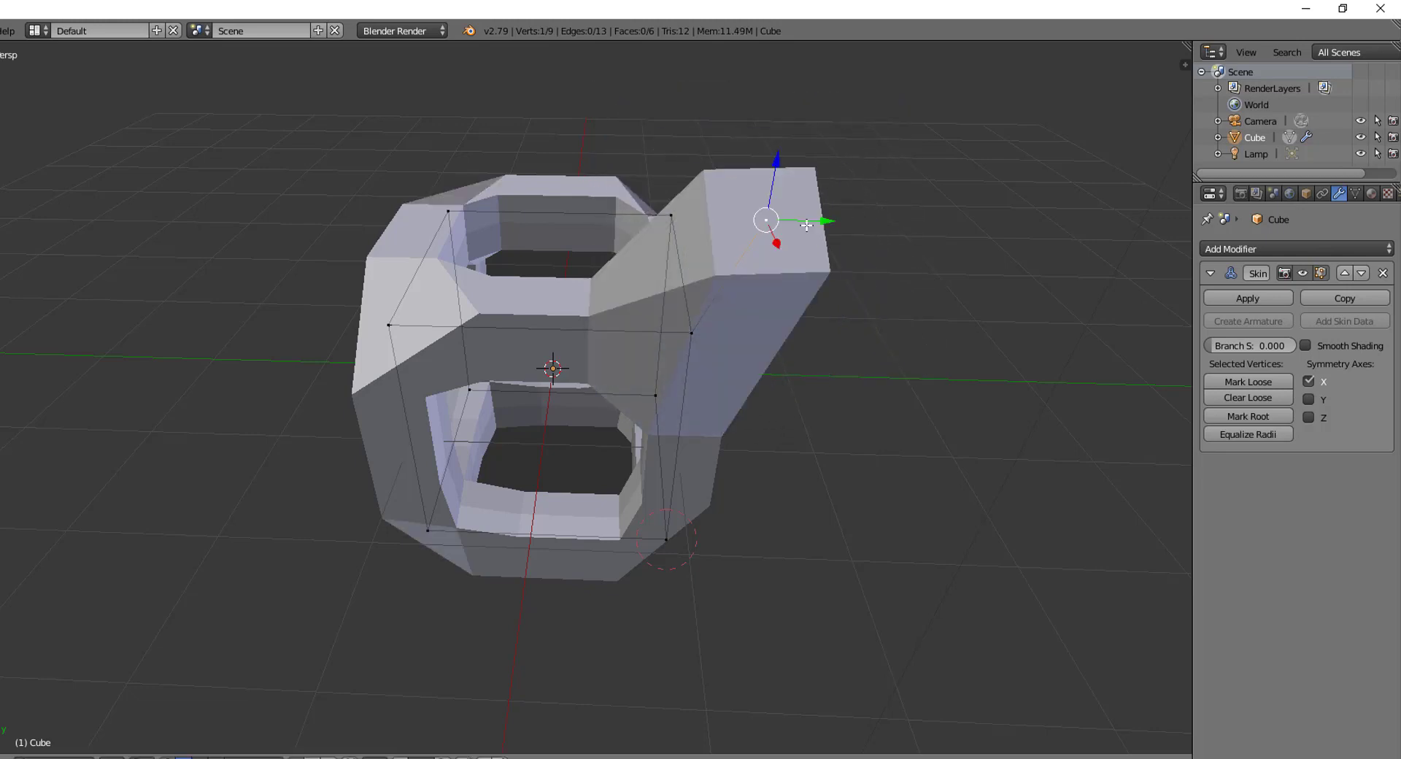
Step: Clear Loose on the joint vertex and inspect the reshaped joint
{"action": "right_click", "coordinate": [695, 337]}
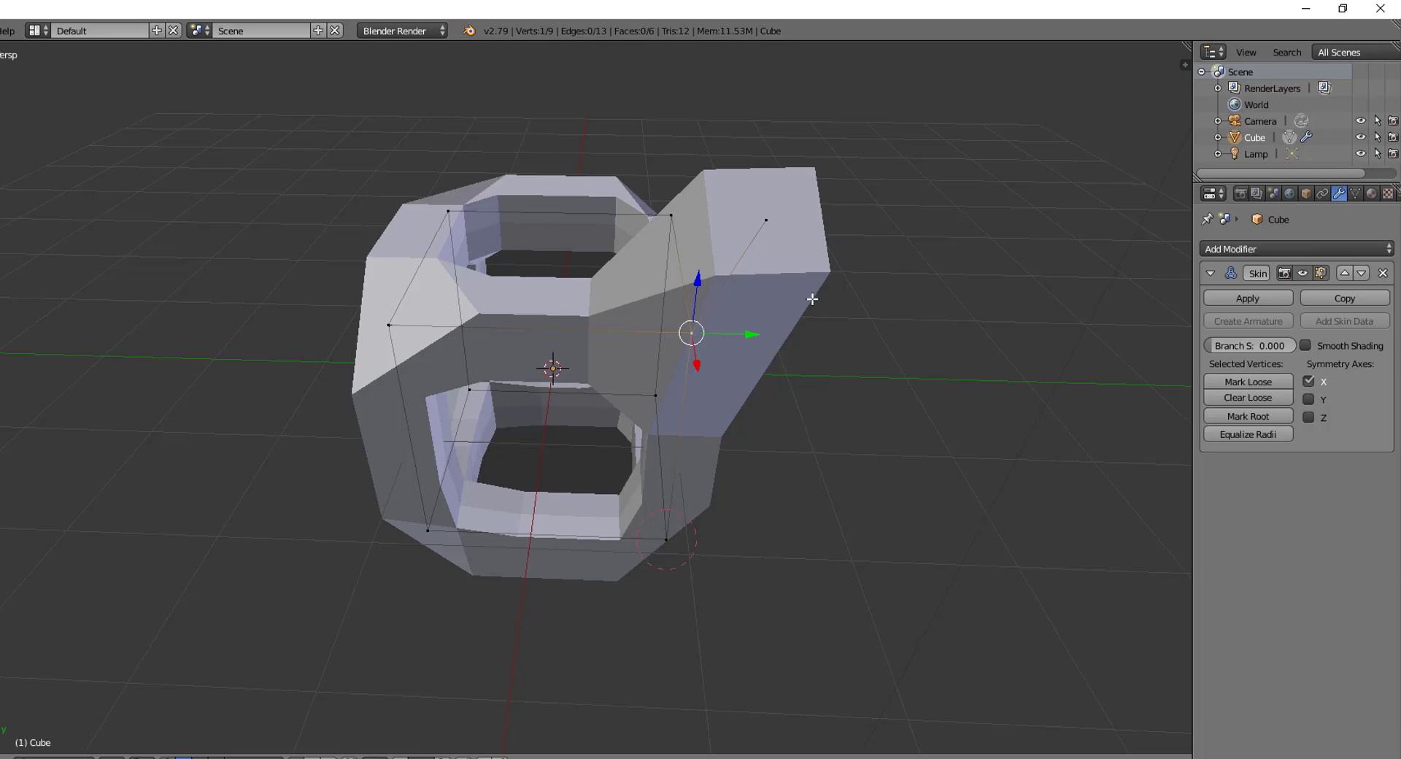
{"action": "left_click", "coordinate": [1247, 397]}
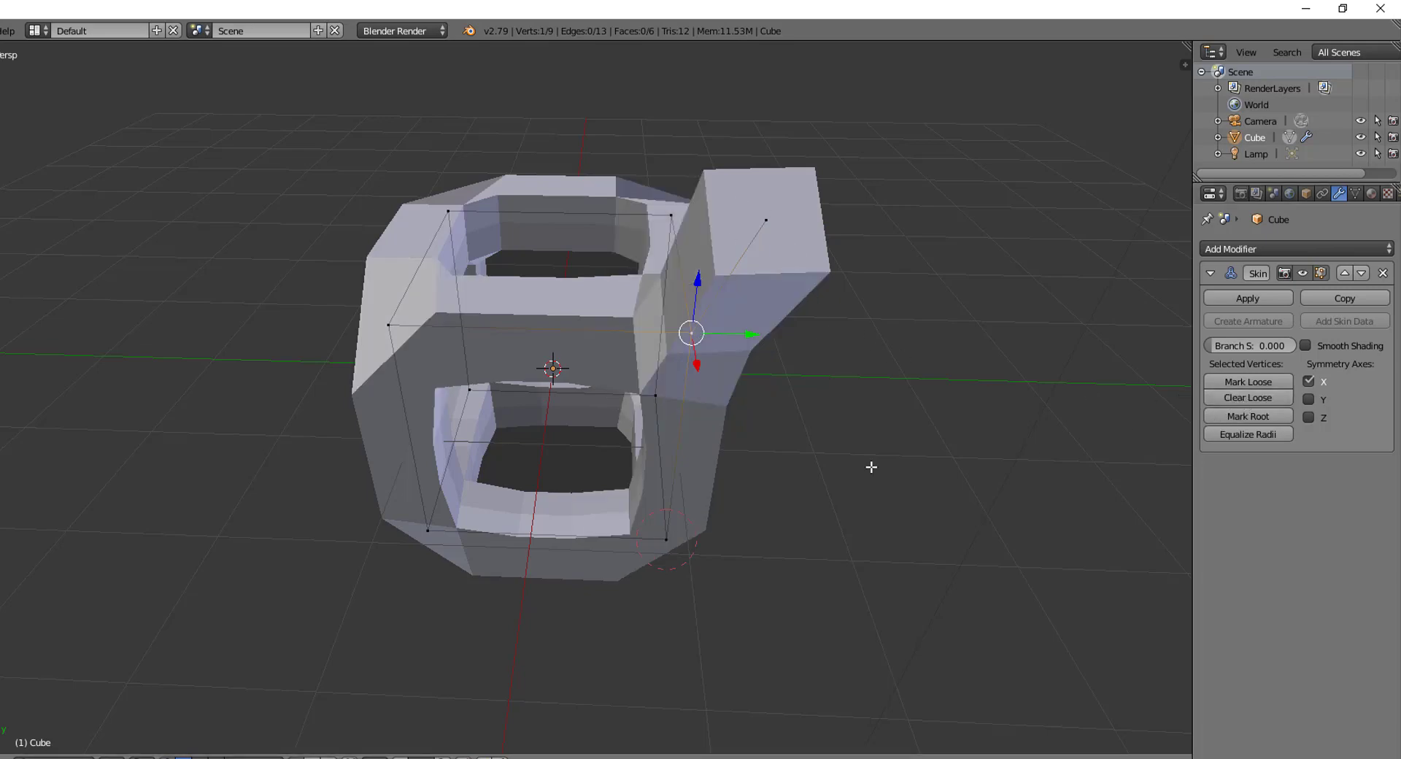
{"action": "middle_click_drag", "start_coordinate": [869, 470], "coordinate": [788, 457]}
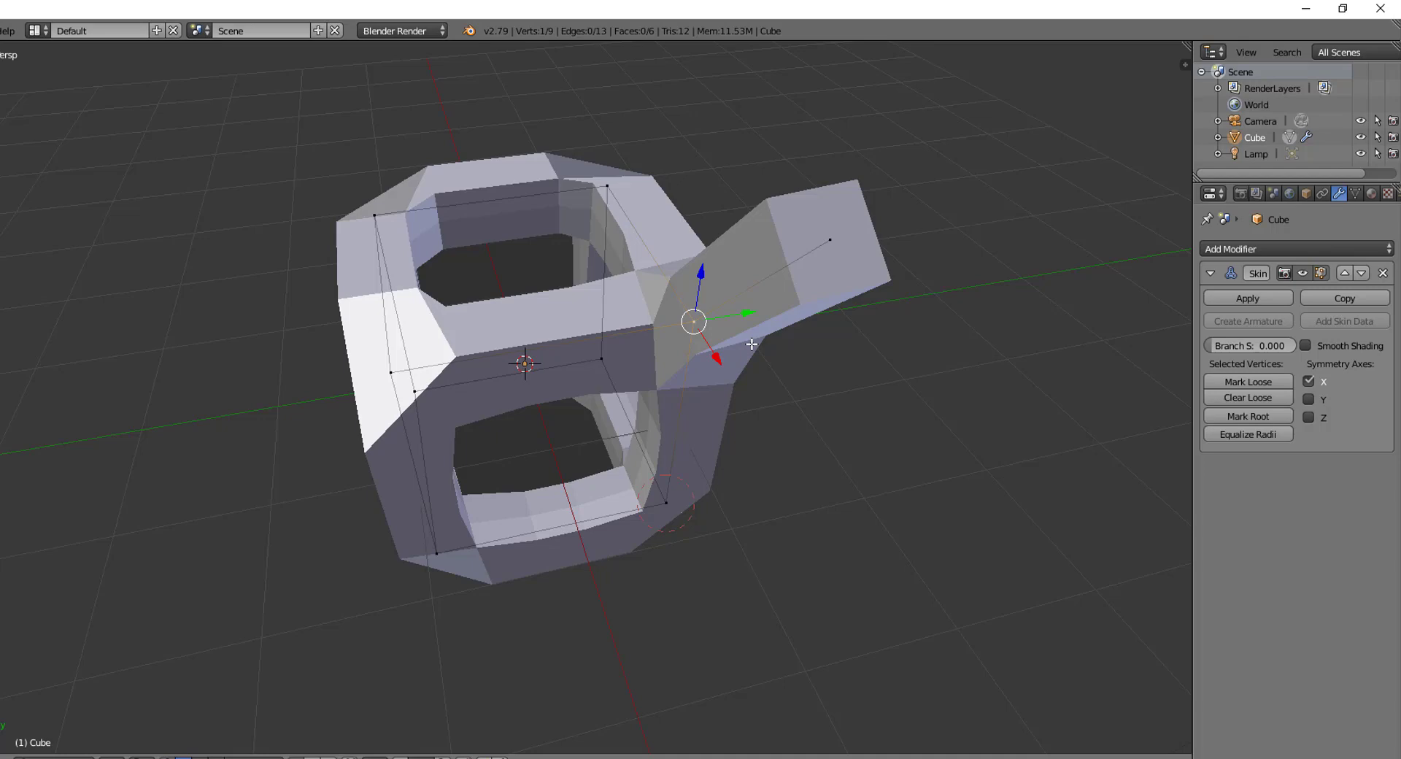
{"action": "middle_click_drag", "start_coordinate": [751, 345], "coordinate": [693, 324]}
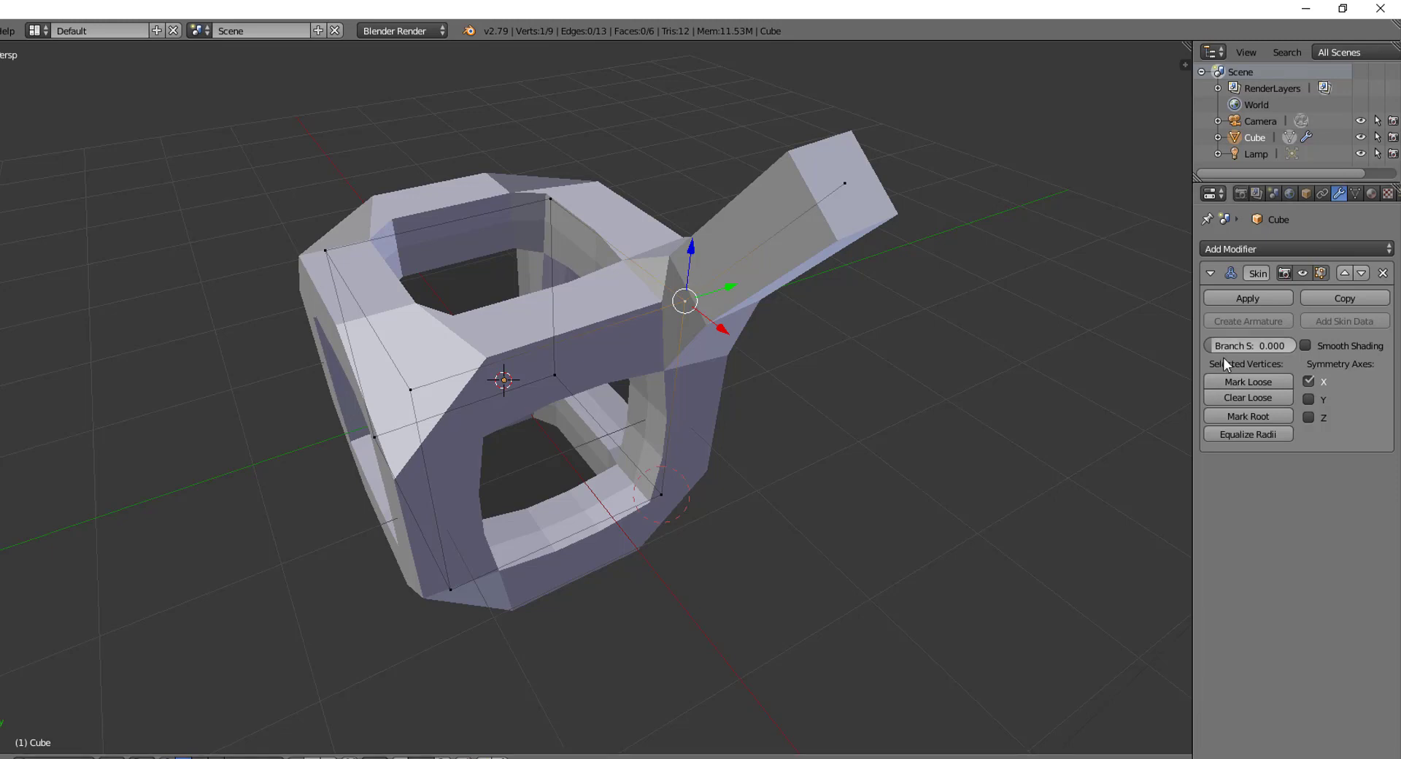
Step: Widen the properties column beside the viewport and orbit around the skinned mesh
{"action": "mouse_move", "coordinate": [1193, 349]}
{"action": "left_mouse_down"}
{"action": "mouse_move", "coordinate": [1061, 355]}
{"action": "mouse_move", "coordinate": [1218, 344]}
{"action": "left_mouse_up"}
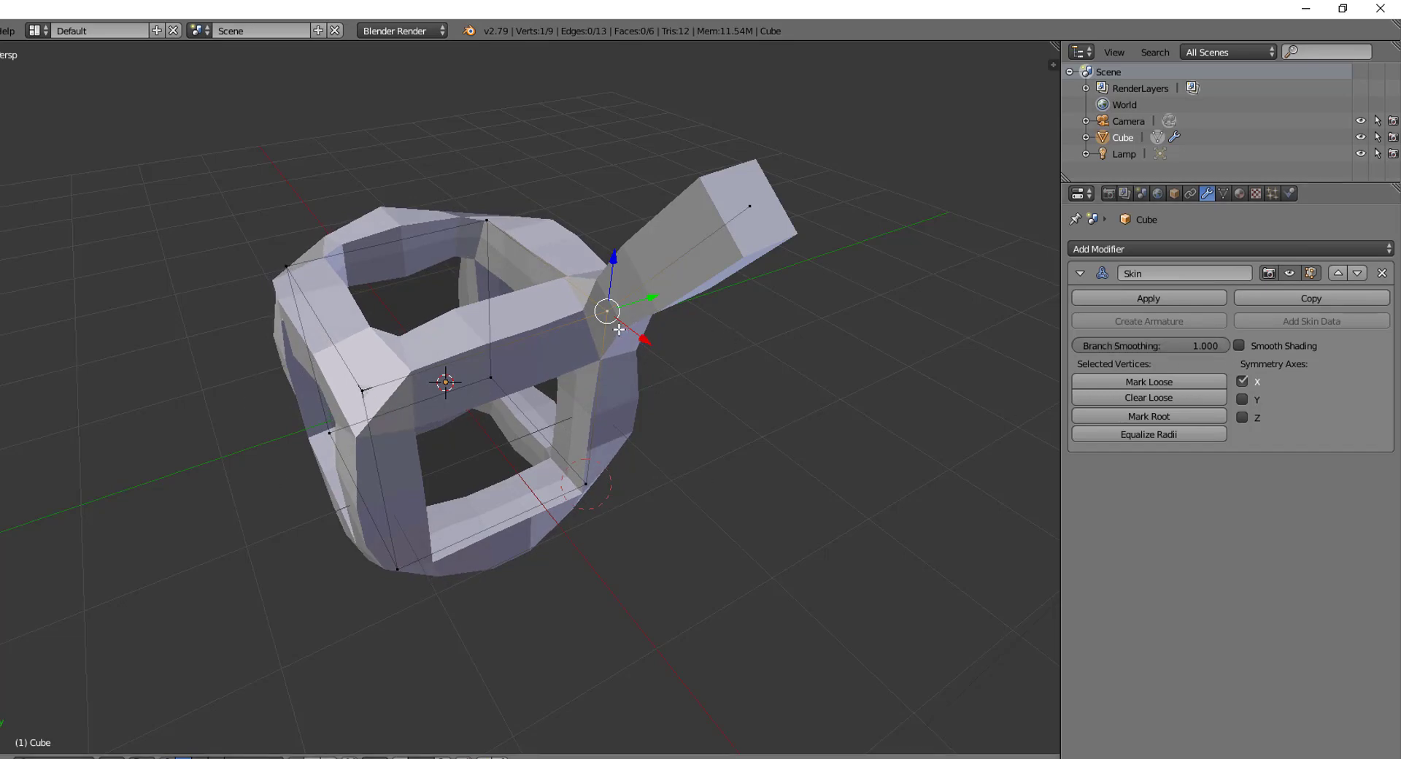
{"action": "mouse_move", "coordinate": [619, 329]}
{"action": "middle_mouse_down"}
{"action": "mouse_move", "coordinate": [706, 363]}
{"action": "mouse_move", "coordinate": [635, 332]}
{"action": "middle_mouse_up"}
Step: Extrude a new branch vertex from the joint and add a Subdivision Surface modifier
{"action": "key", "text": "e"}
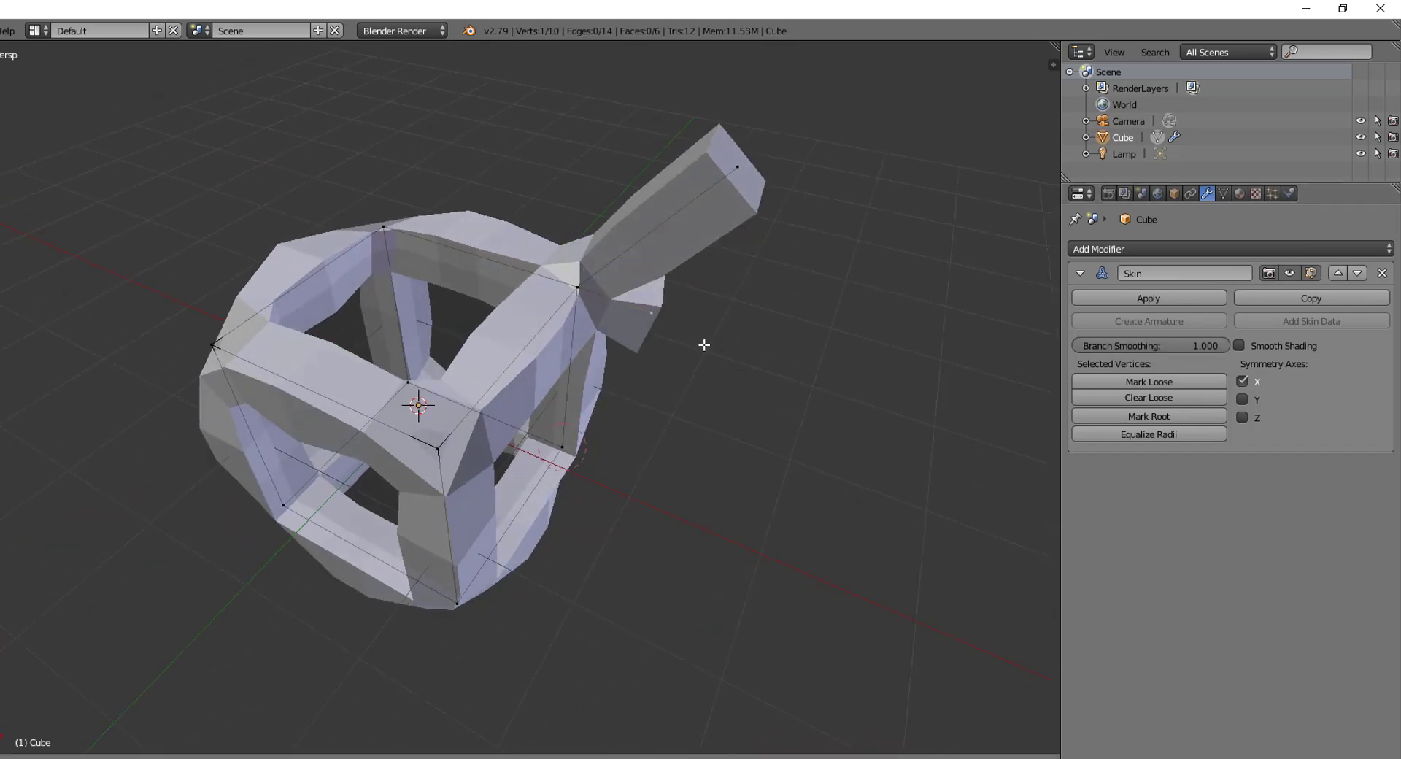
{"action": "left_click", "coordinate": [751, 363]}
{"action": "left_click_drag", "start_coordinate": [1197, 345], "coordinate": [1116, 347]}
{"action": "left_click", "coordinate": [1232, 248]}
{"action": "left_click", "coordinate": [1094, 515]}
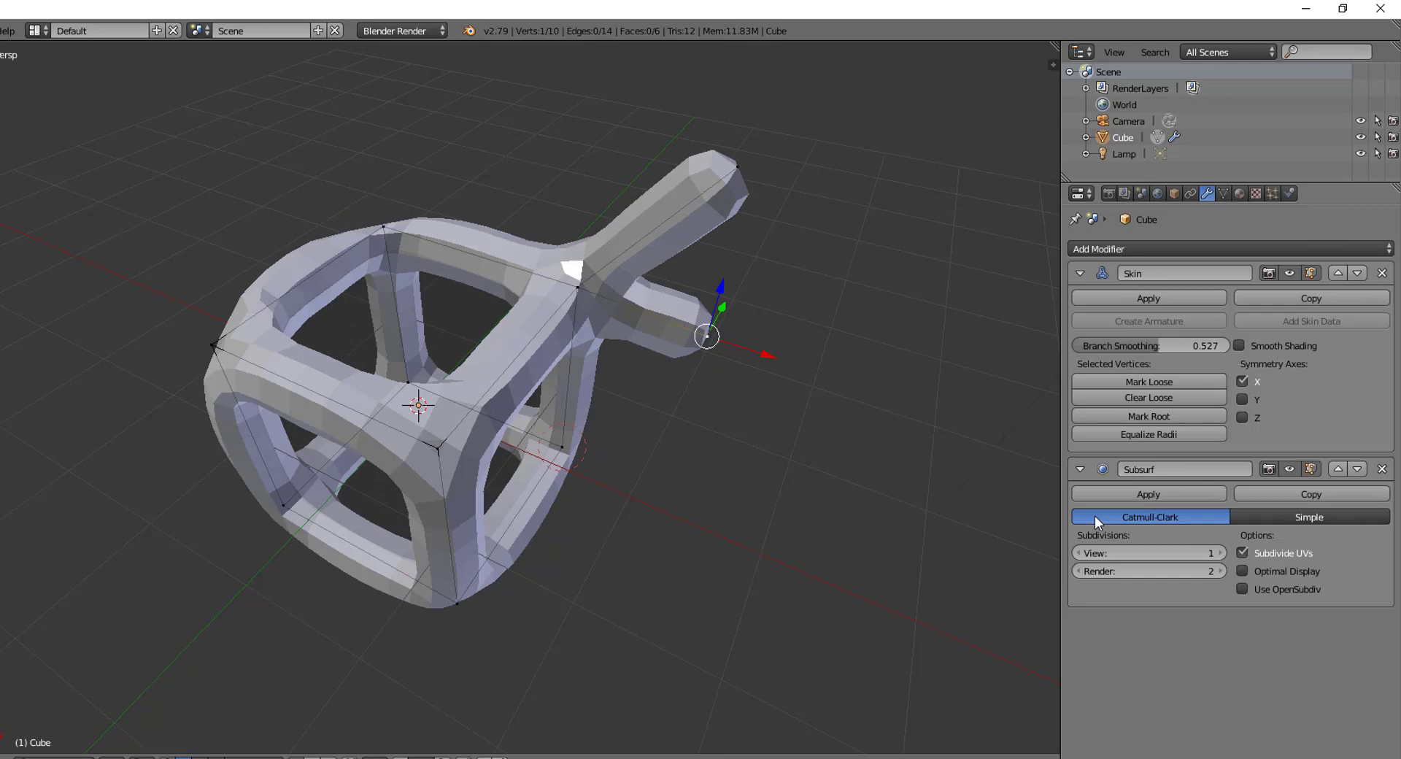
{"action": "scroll", "coordinate": [773, 491], "scroll_direction": "up", "scroll_amount": 4}
{"action": "middle_click_drag", "start_coordinate": [828, 463], "coordinate": [781, 406]}
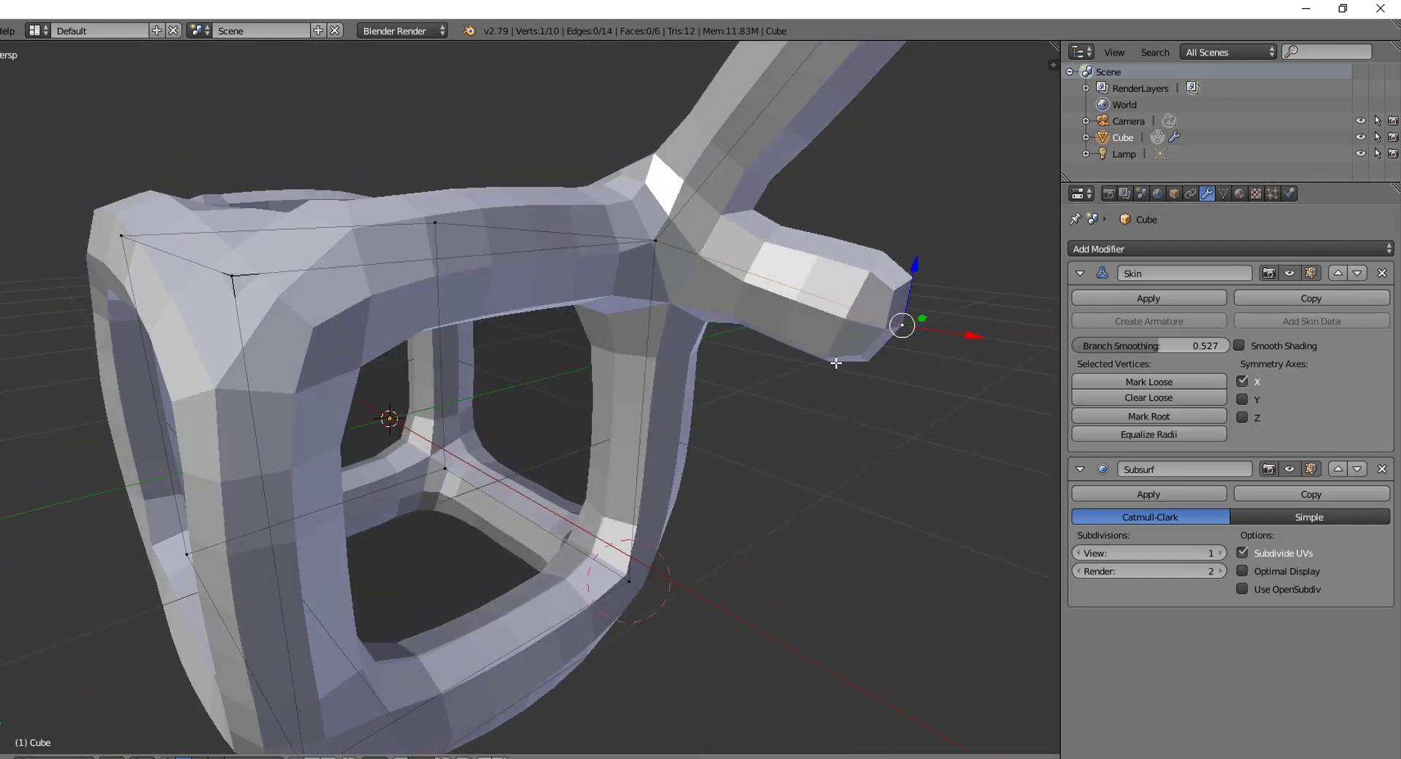
Step: Compare Branch Smoothing at 0 and 1, leaving it at 0
{"action": "left_click_drag", "start_coordinate": [1116, 347], "coordinate": [1087, 348]}
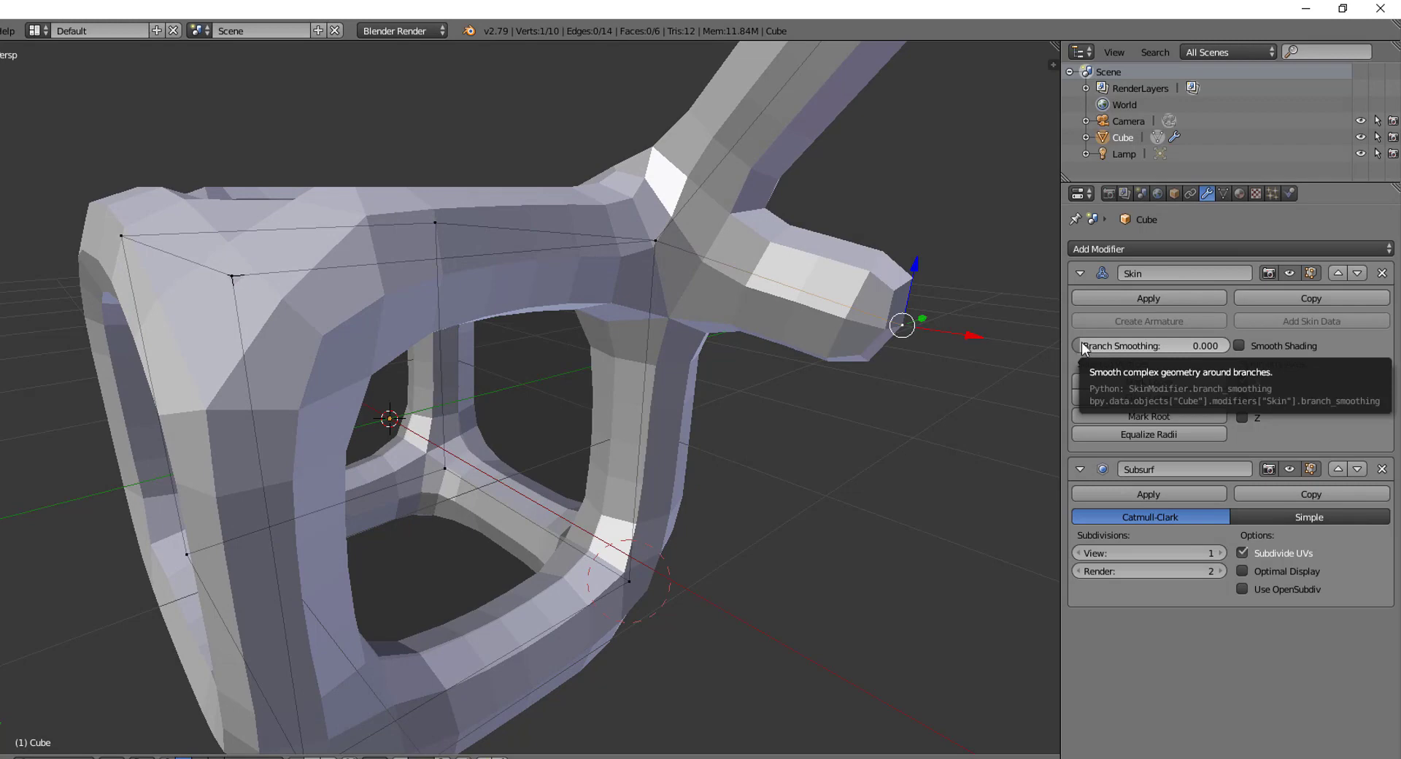
{"action": "middle_click_drag", "start_coordinate": [803, 217], "coordinate": [753, 230]}
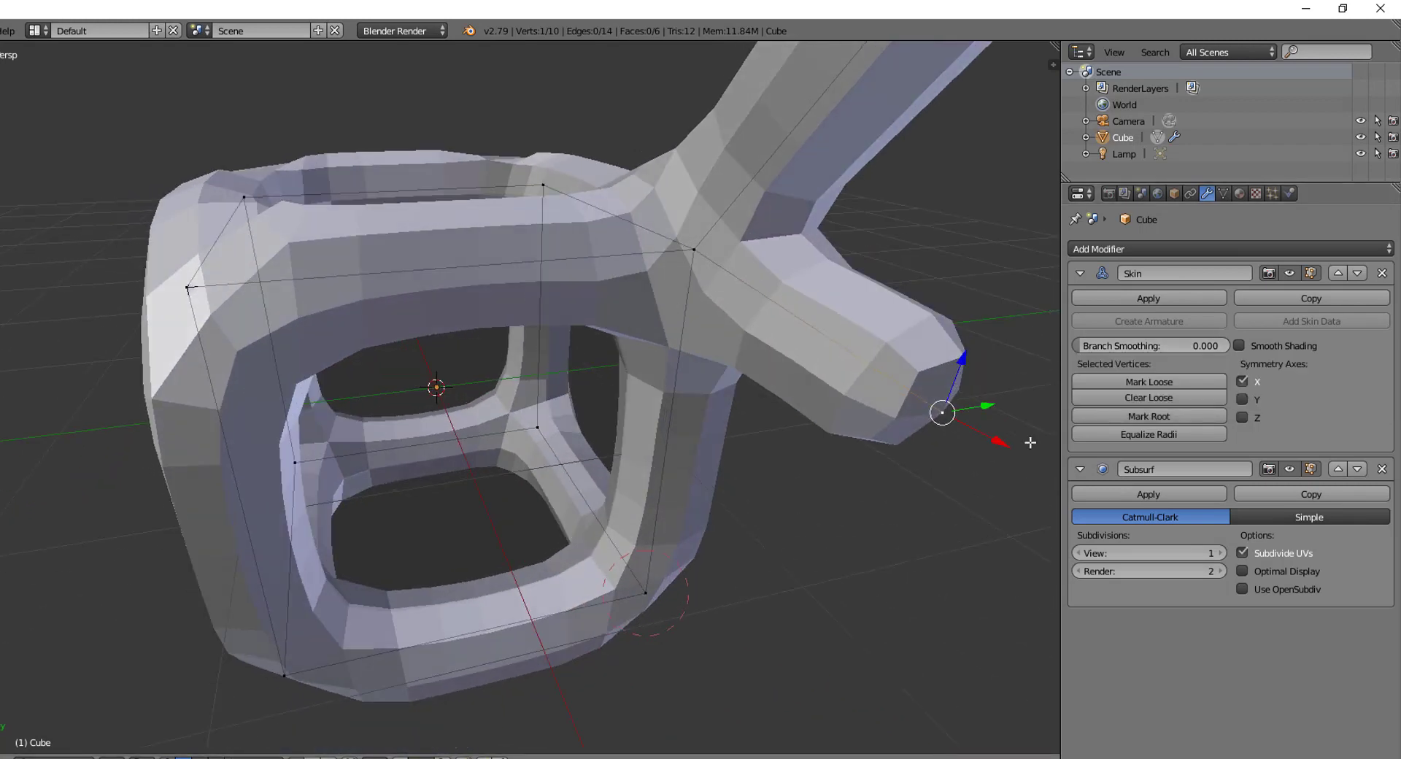
{"action": "left_click_drag", "start_coordinate": [1080, 345], "coordinate": [1196, 345]}
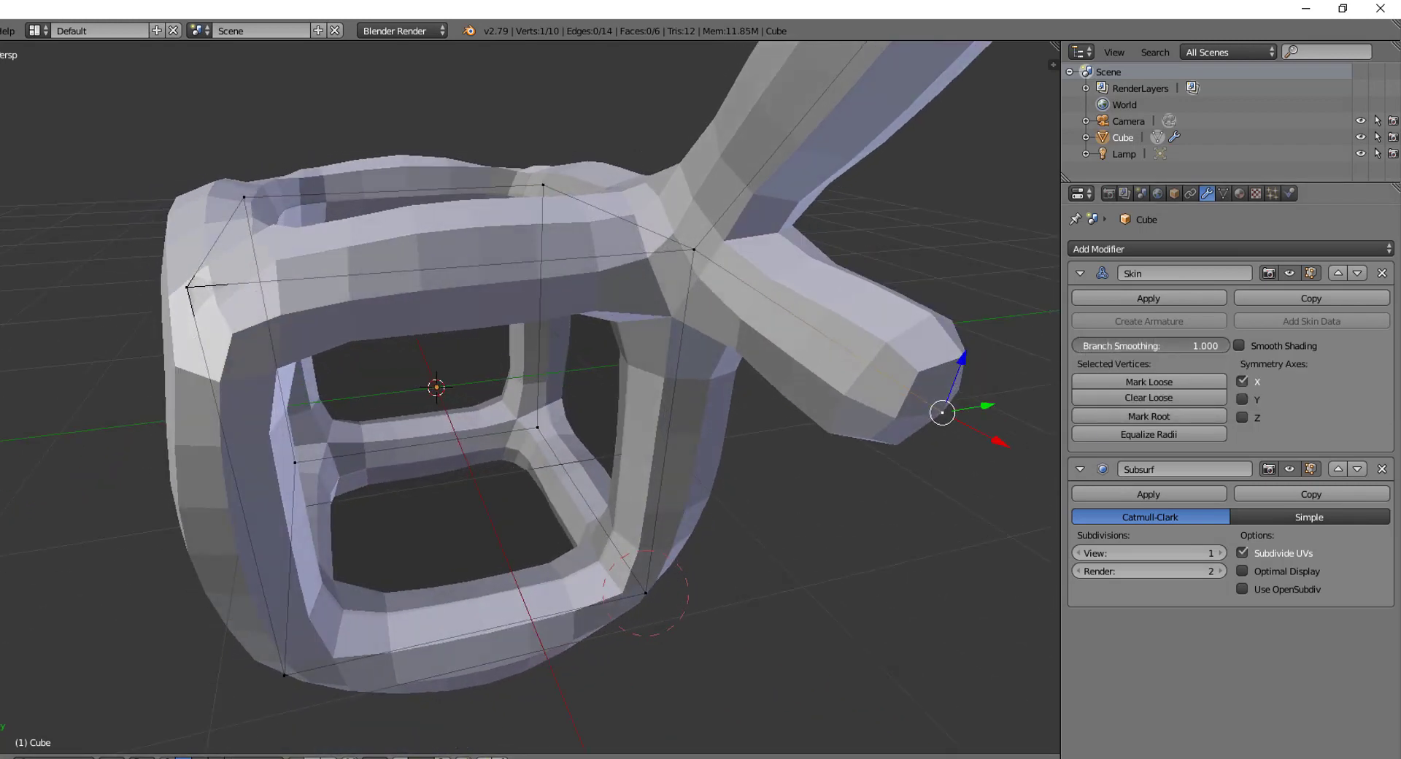
{"action": "middle_click_drag", "start_coordinate": [554, 380], "coordinate": [318, 427]}
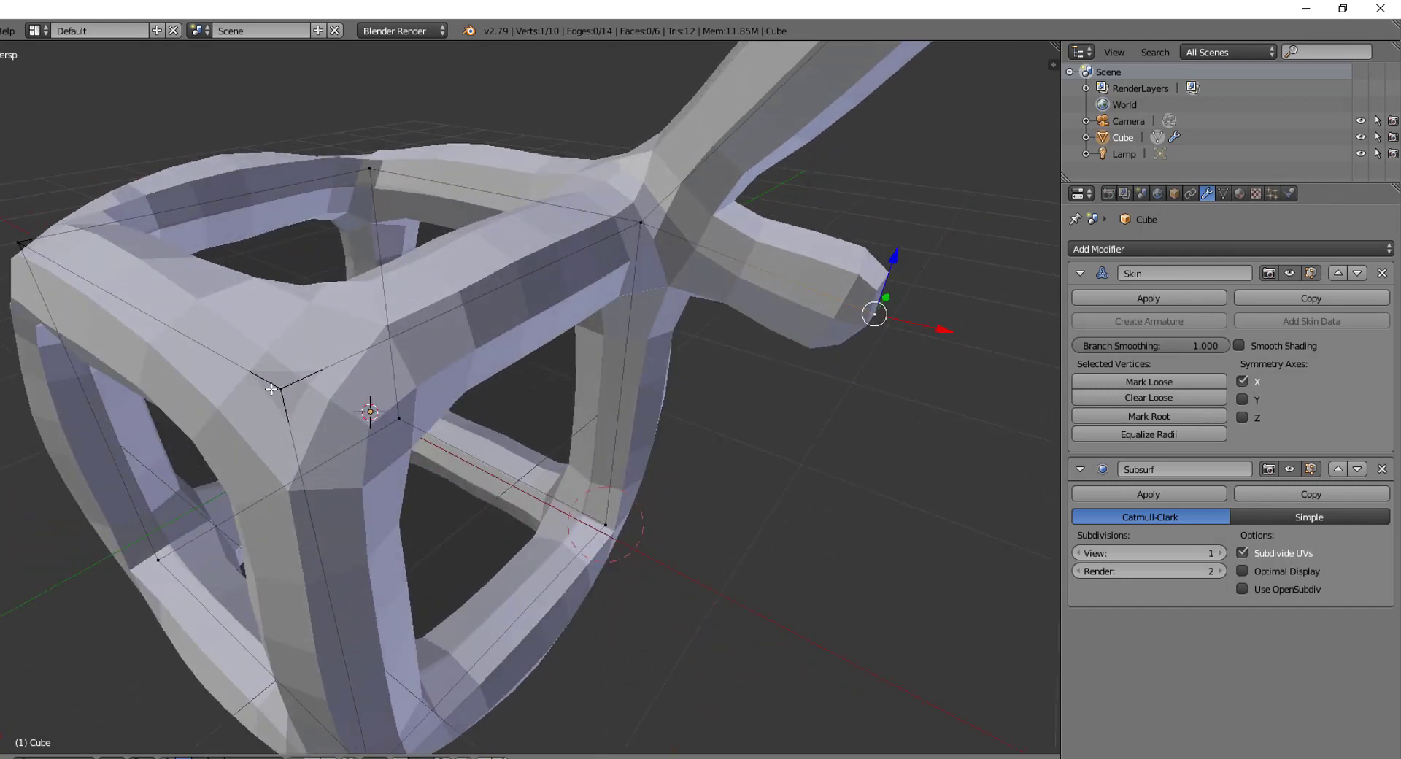
{"action": "middle_click_drag", "start_coordinate": [591, 619], "coordinate": [627, 579]}
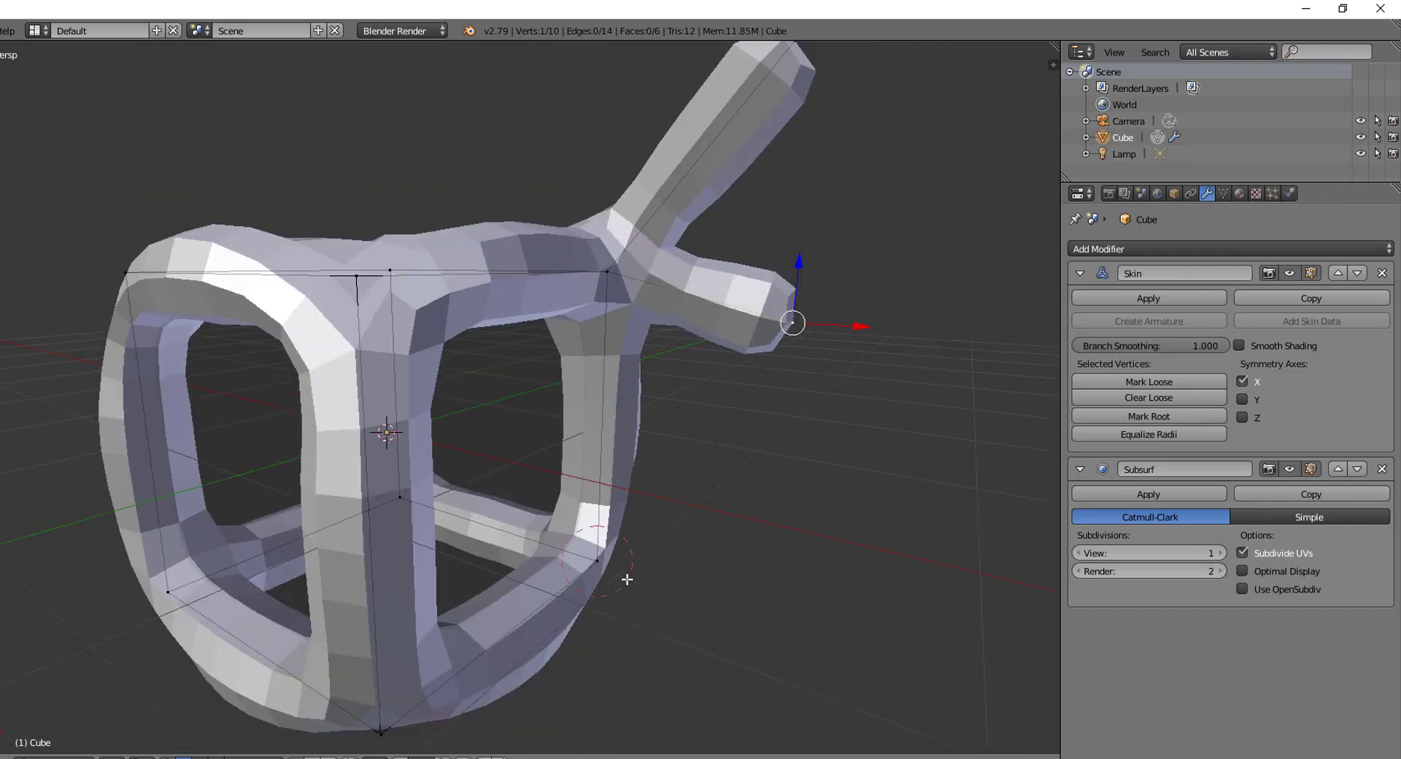
{"action": "left_click_drag", "start_coordinate": [1197, 345], "coordinate": [1080, 346]}
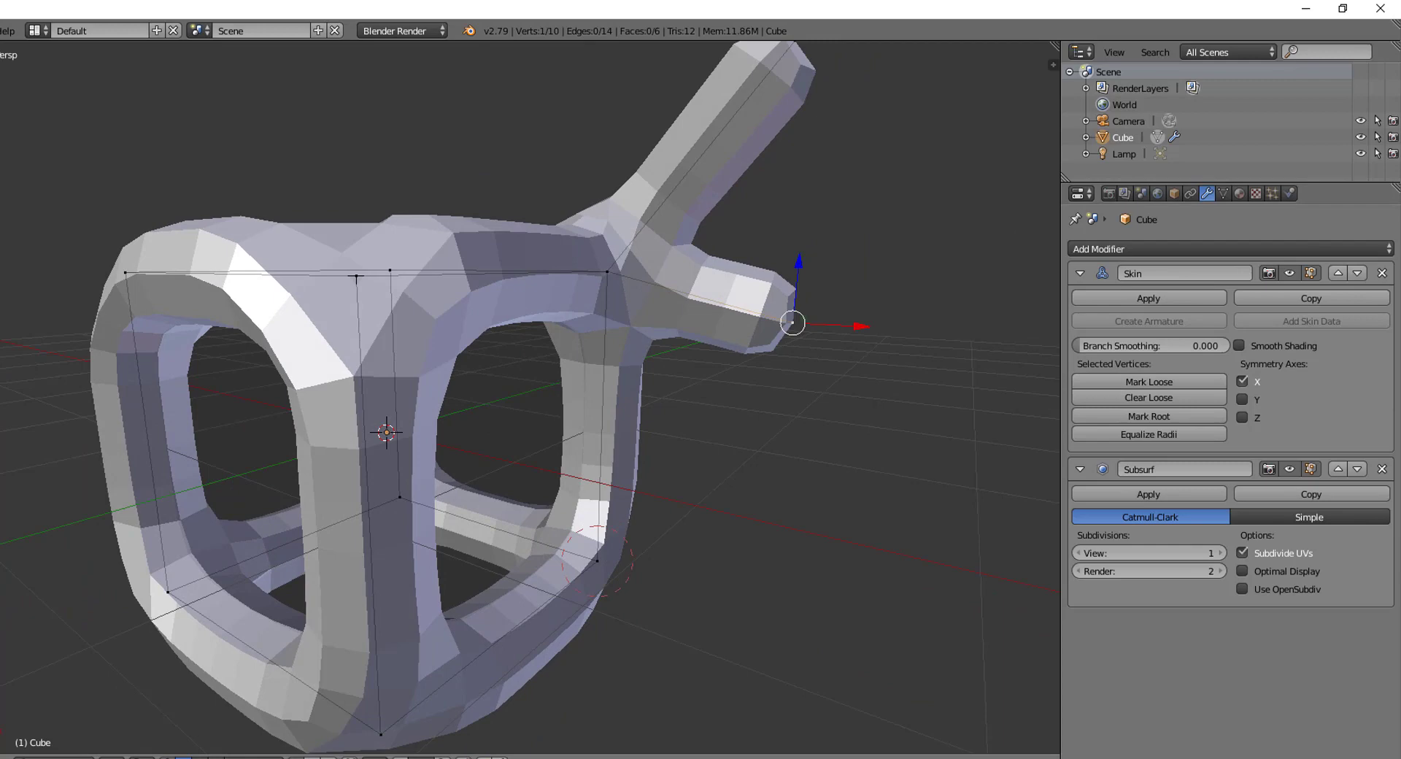
{"action": "middle_click_drag", "start_coordinate": [422, 254], "coordinate": [573, 295]}
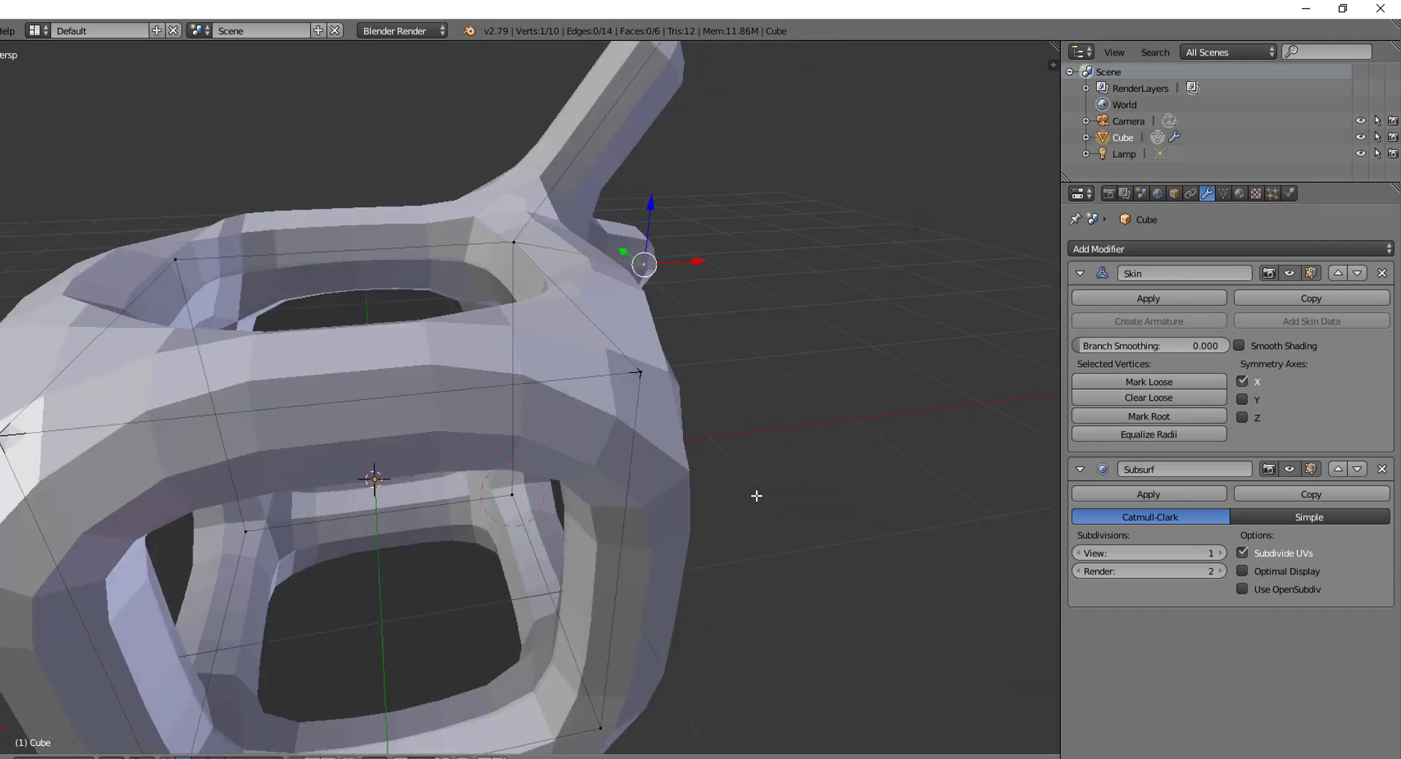
{"action": "middle_click_drag", "start_coordinate": [791, 509], "coordinate": [840, 509]}
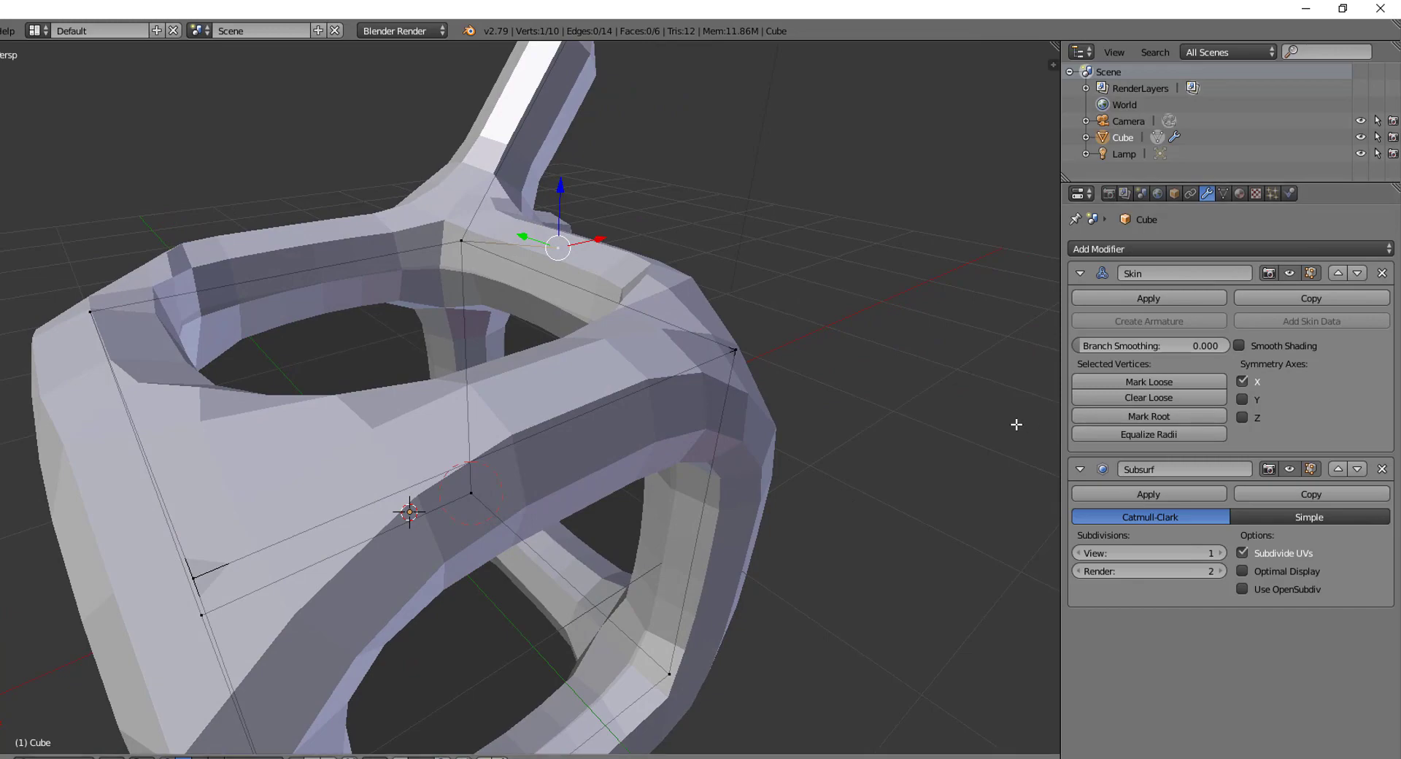
{"action": "middle_click_drag", "start_coordinate": [885, 441], "coordinate": [728, 377]}
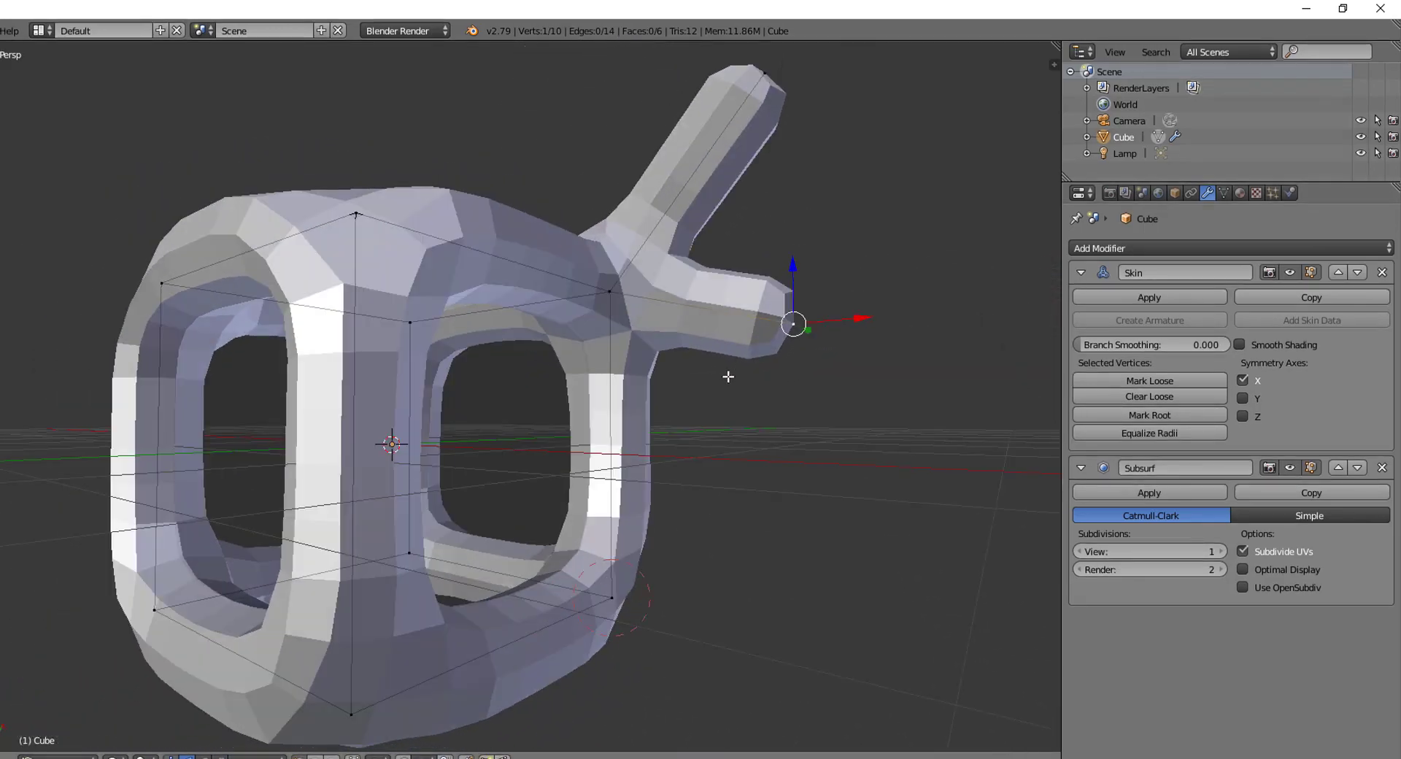
{"action": "right_click", "coordinate": [615, 599]}
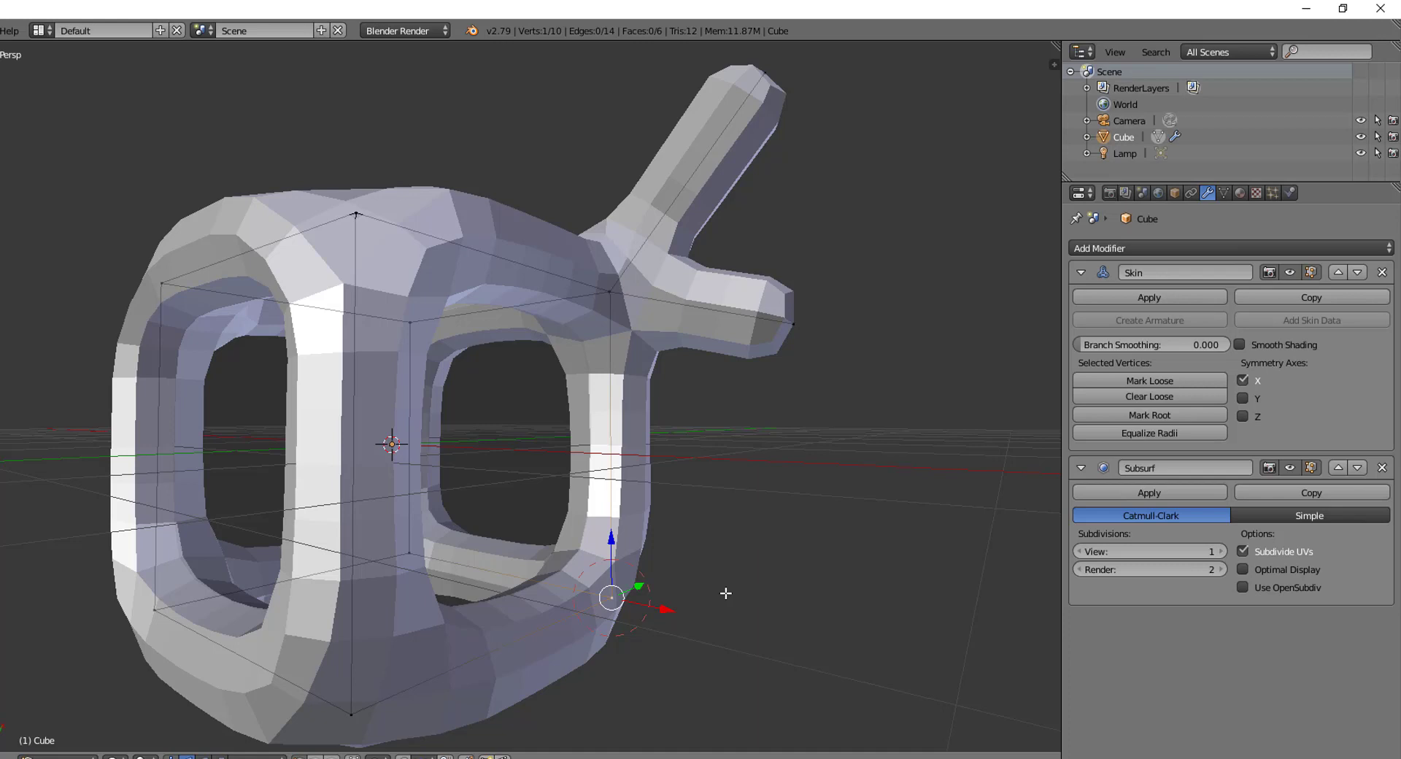
{"action": "right_click", "coordinate": [363, 727]}
{"action": "right_click", "coordinate": [635, 599]}
{"action": "right_click", "coordinate": [381, 723]}
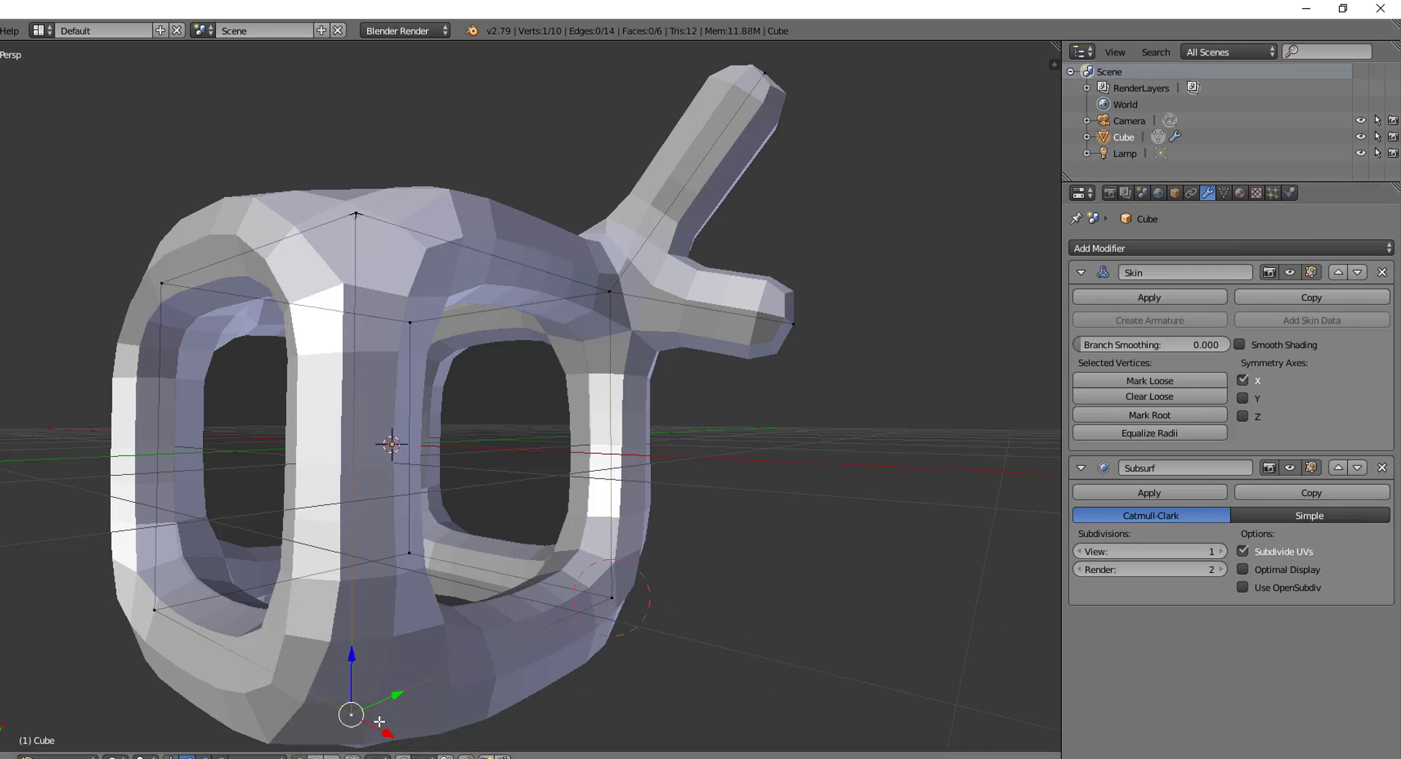
{"action": "left_click", "coordinate": [1154, 416]}
{"action": "key", "text": "ctrl+z"}
{"action": "key", "text": "ctrl+z"}
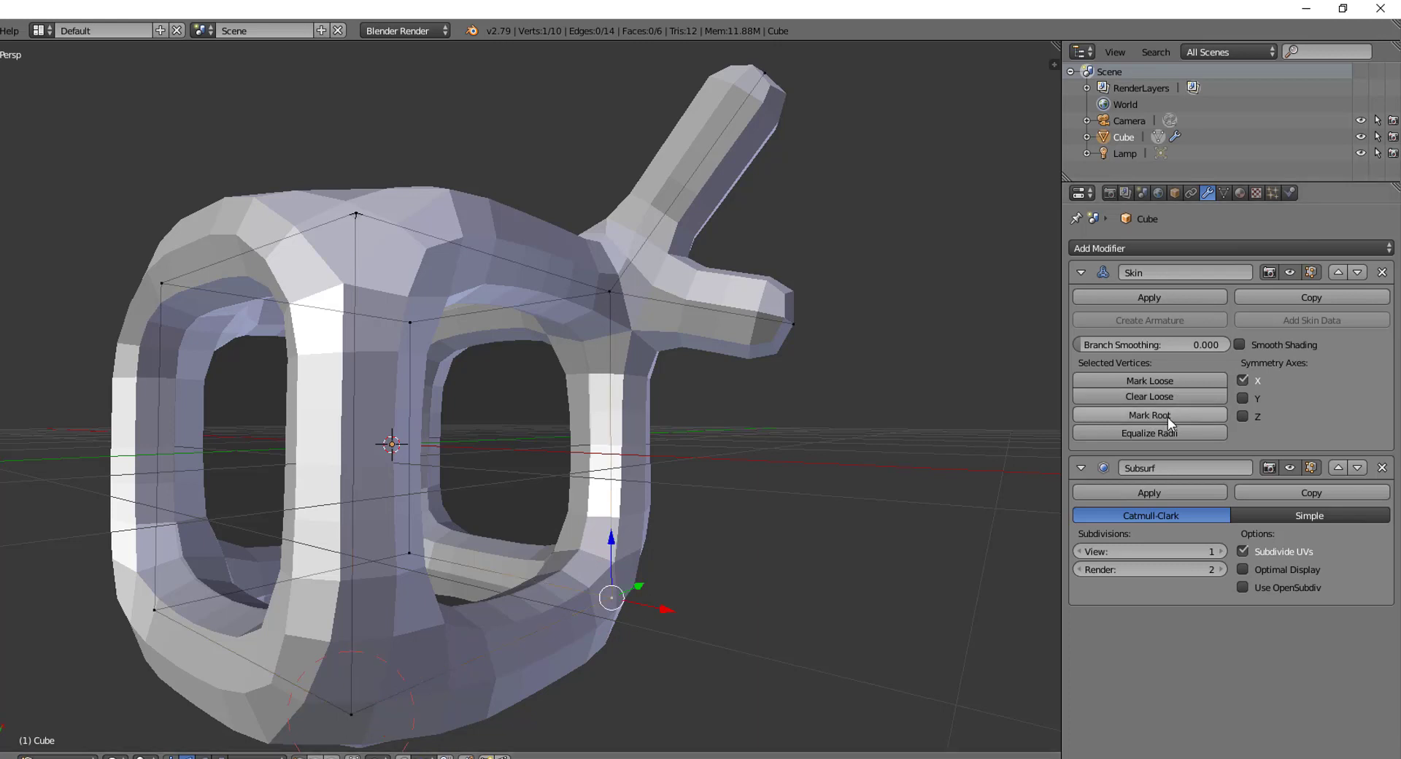
{"action": "right_click", "coordinate": [344, 724]}
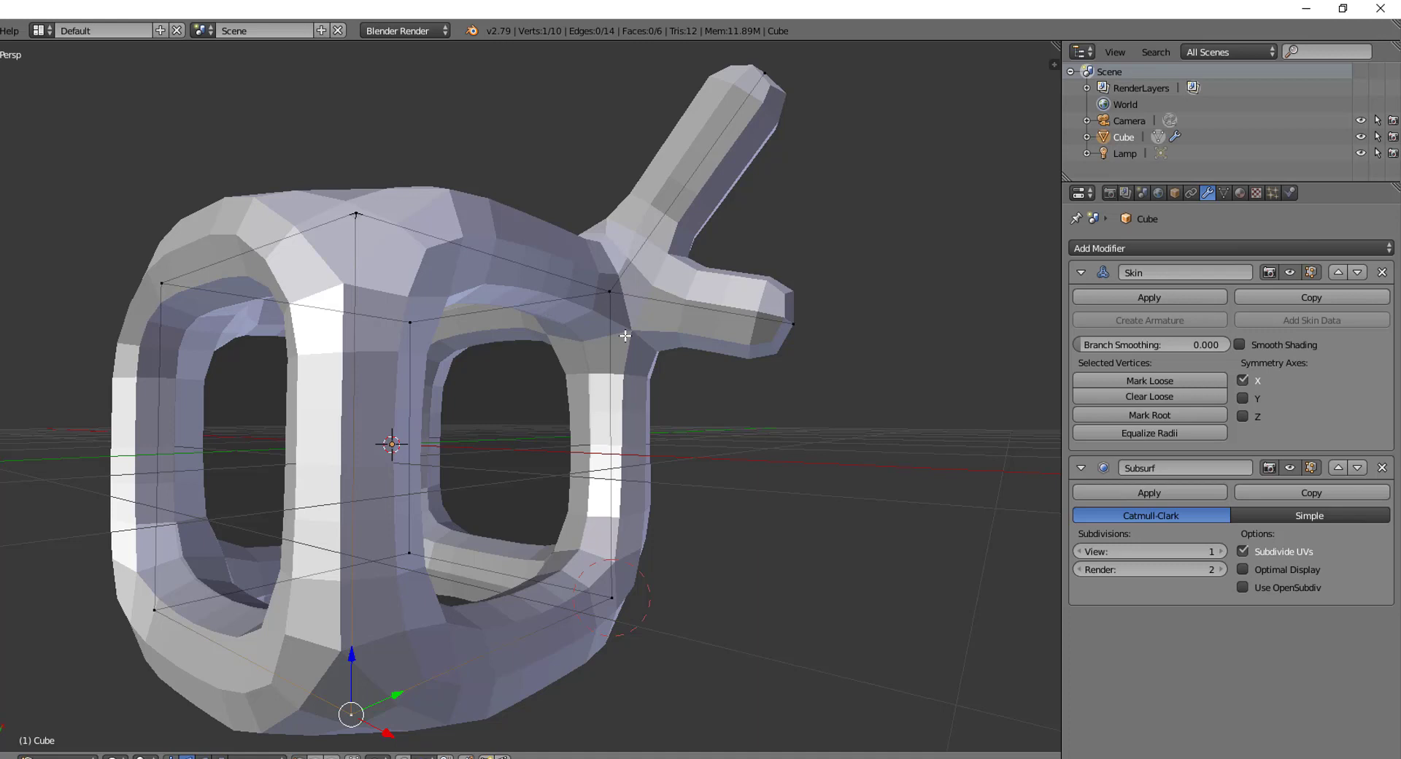
{"action": "right_click", "coordinate": [624, 558]}
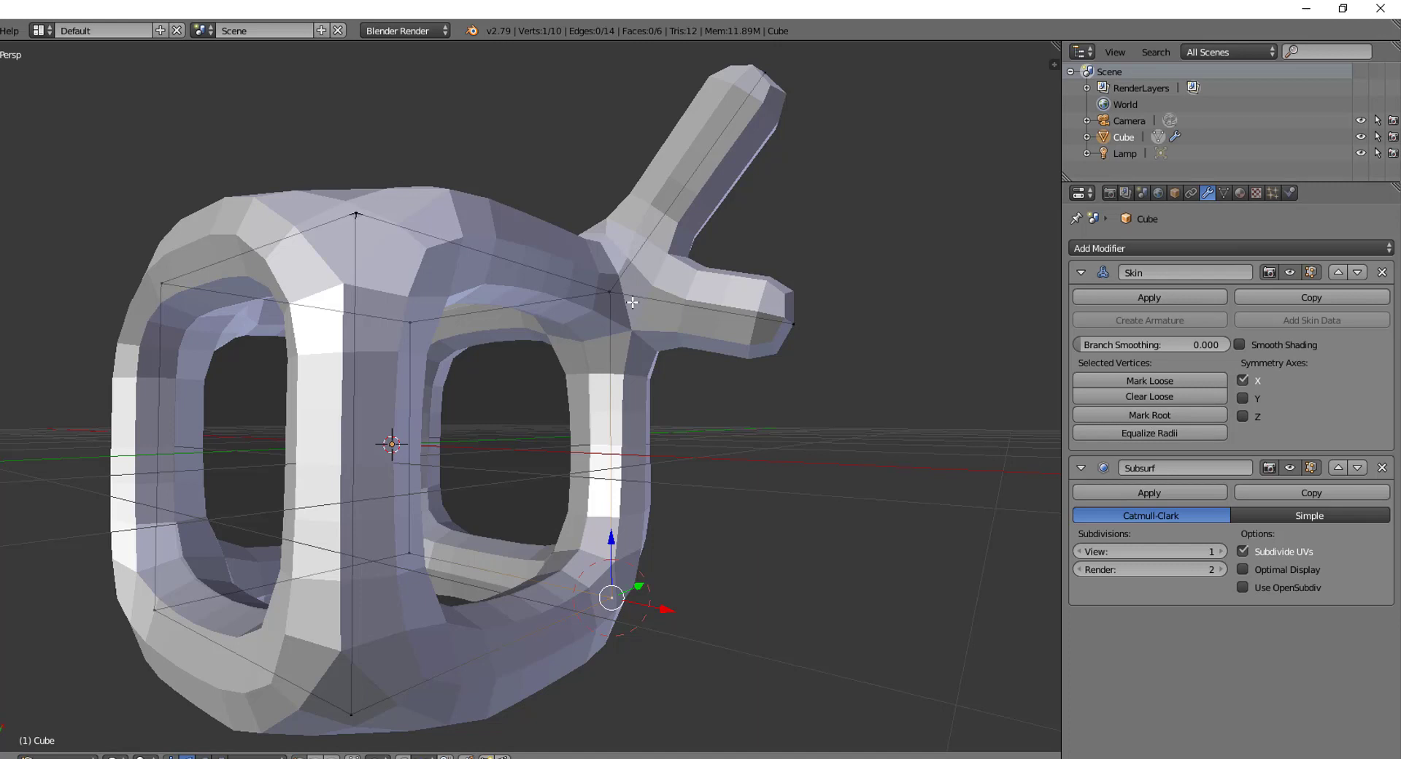
{"action": "right_click", "coordinate": [793, 323]}
{"action": "middle_click_drag", "start_coordinate": [793, 323], "coordinate": [721, 476]}
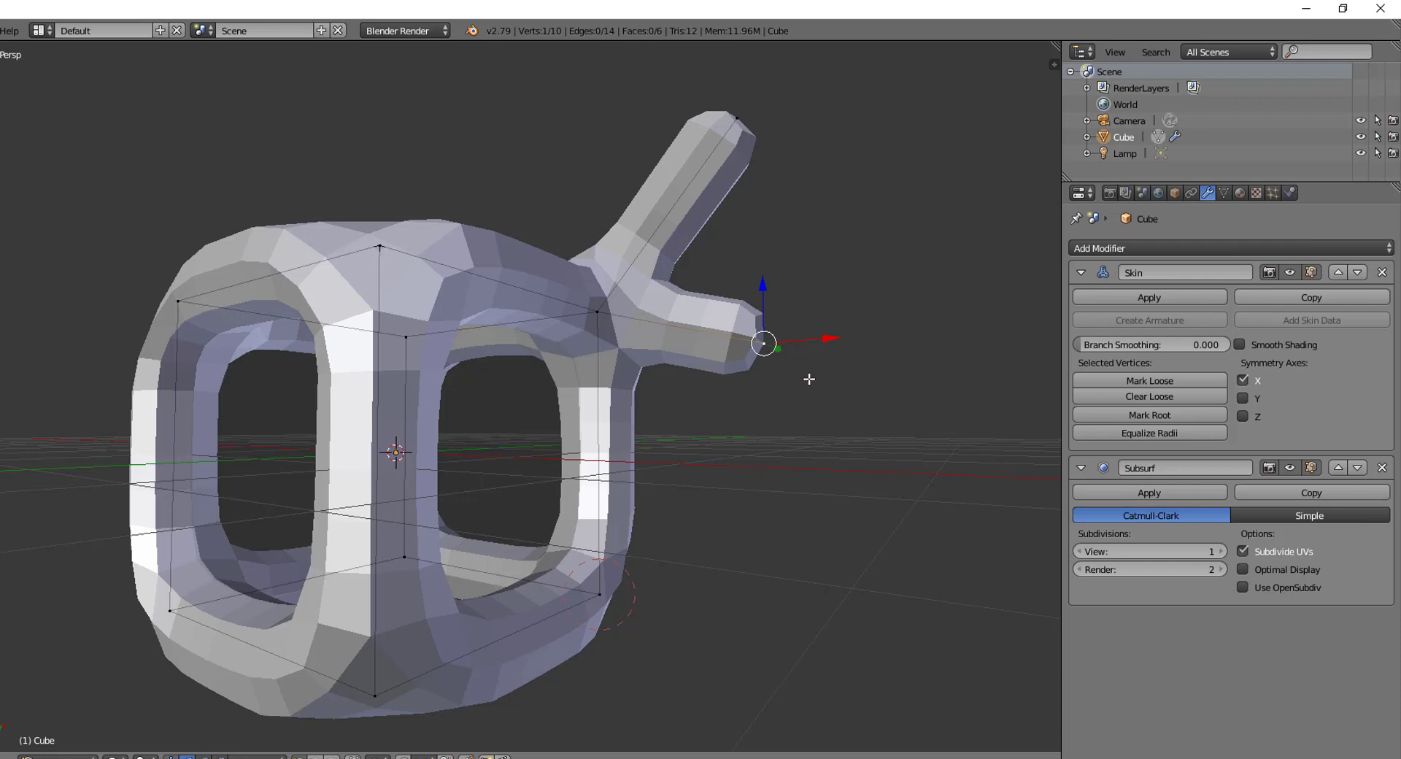
Step: In the N side panel, set the branch vertex's skin radius fields to 0.5
{"action": "key", "text": "n"}
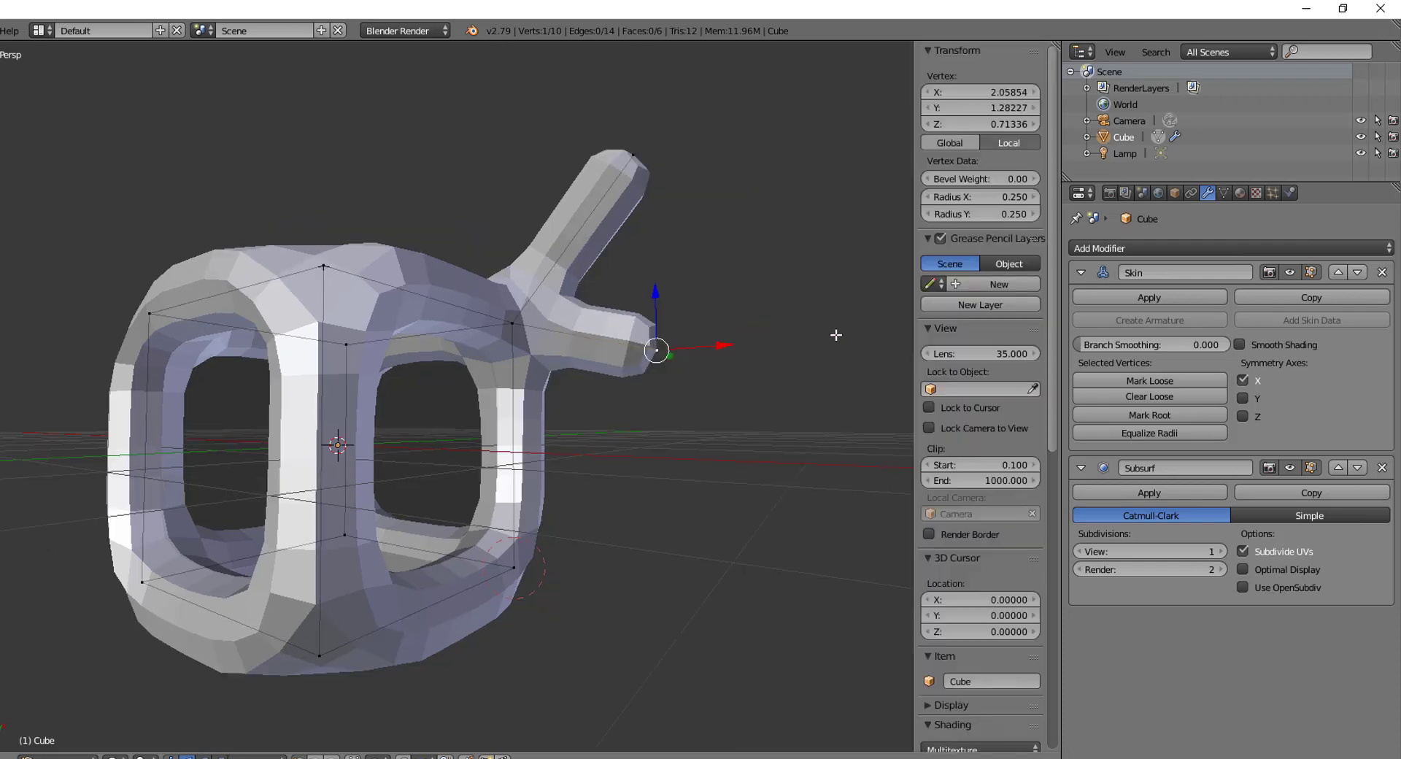
{"action": "left_click", "coordinate": [995, 195]}
{"action": "key", "text": "BackSpace"}
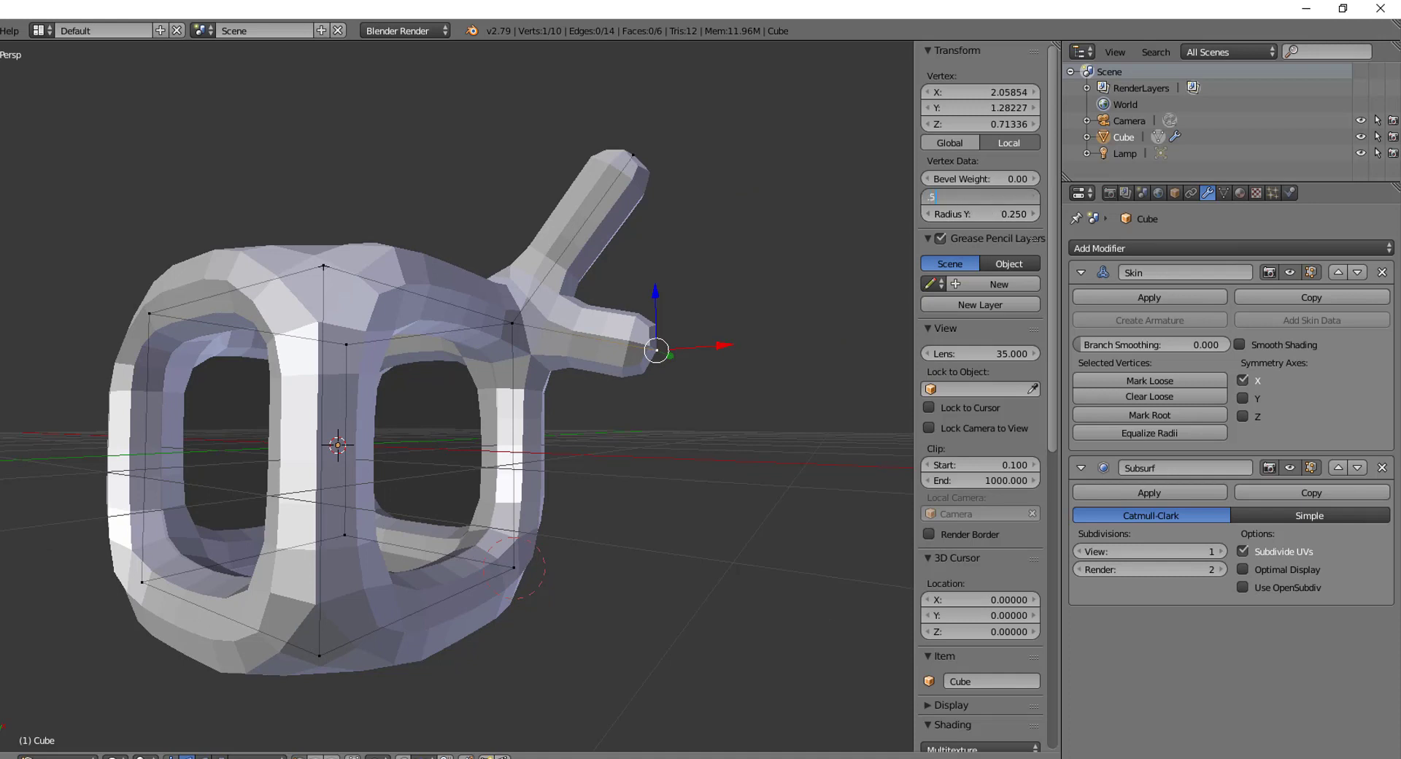
{"action": "type", "text": ".5"}
{"action": "key", "text": "Return"}
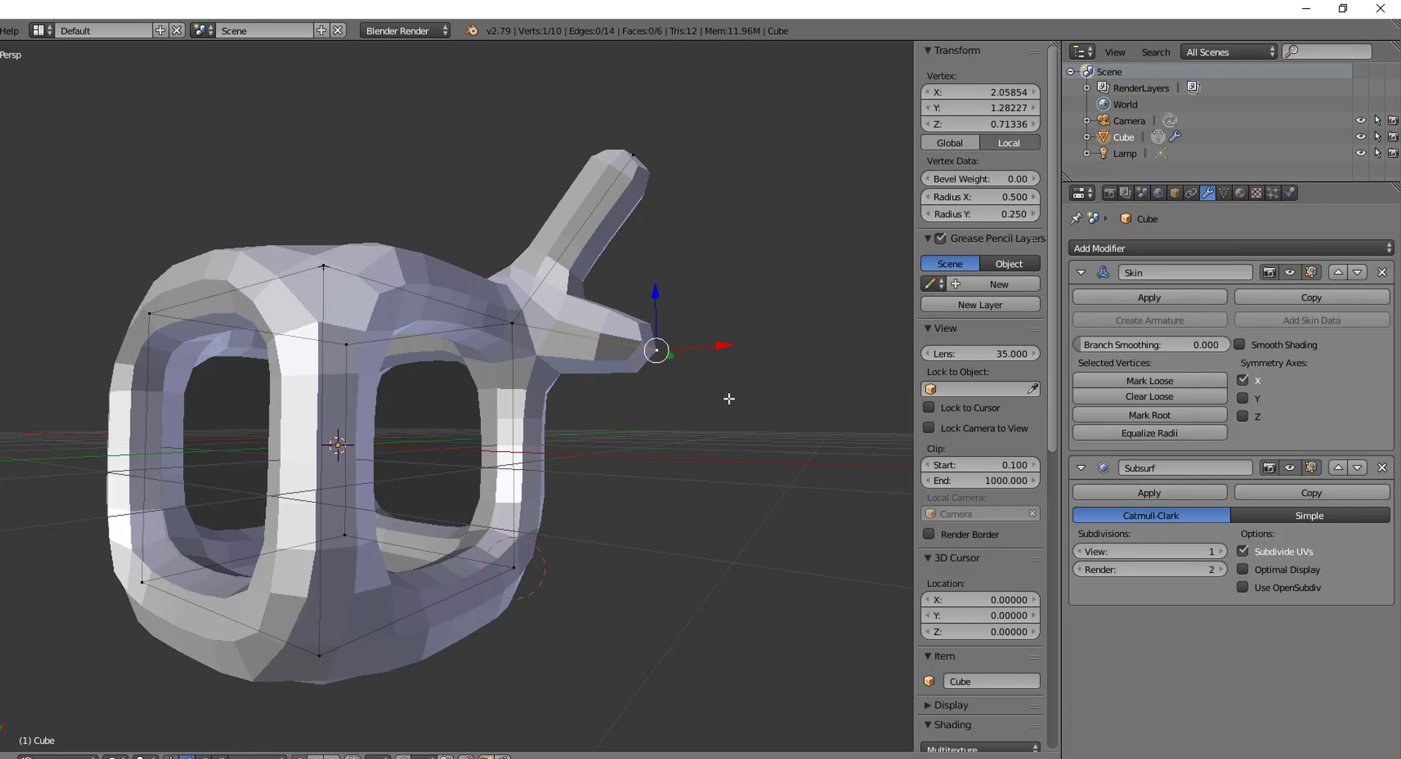
{"action": "middle_click_drag", "start_coordinate": [802, 397], "coordinate": [636, 447]}
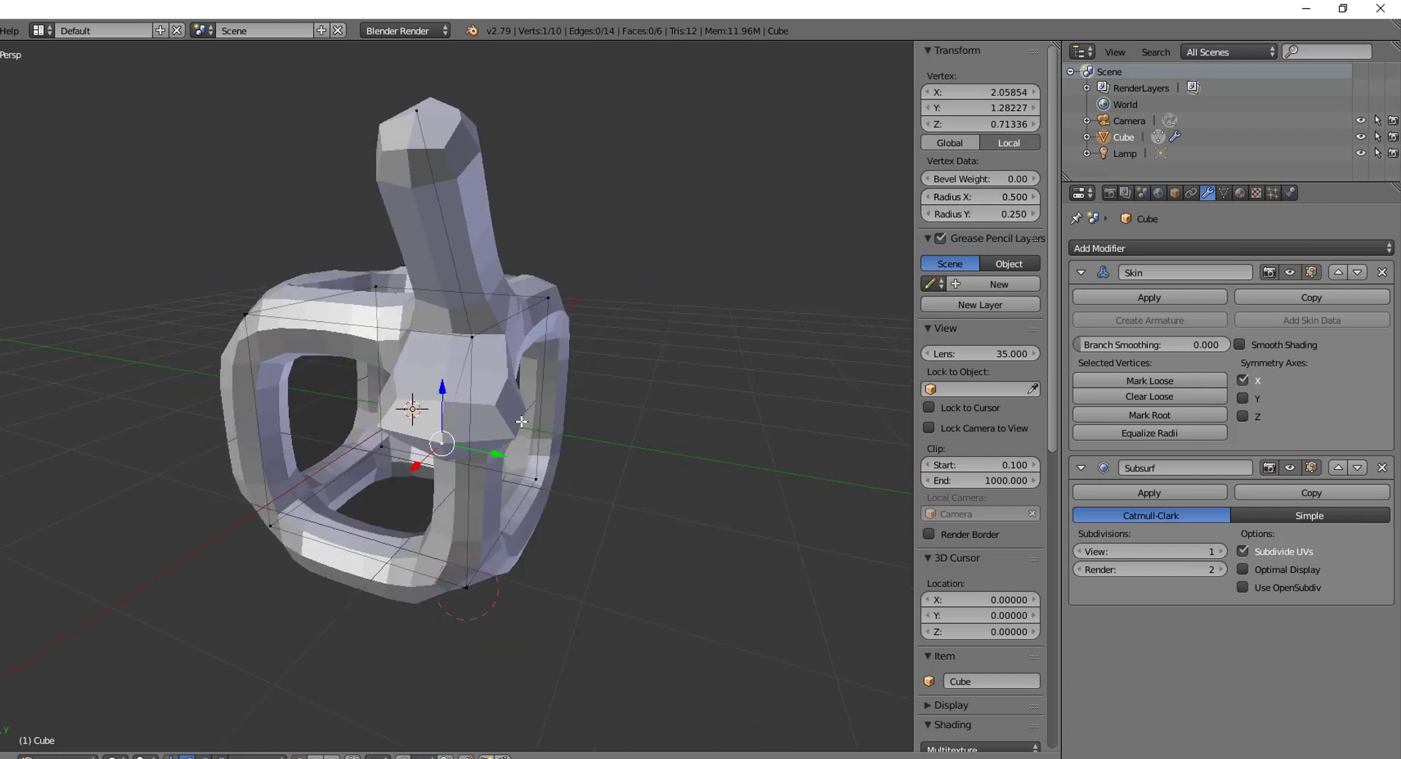
{"action": "left_click", "coordinate": [990, 211]}
{"action": "type", "text": ".5"}
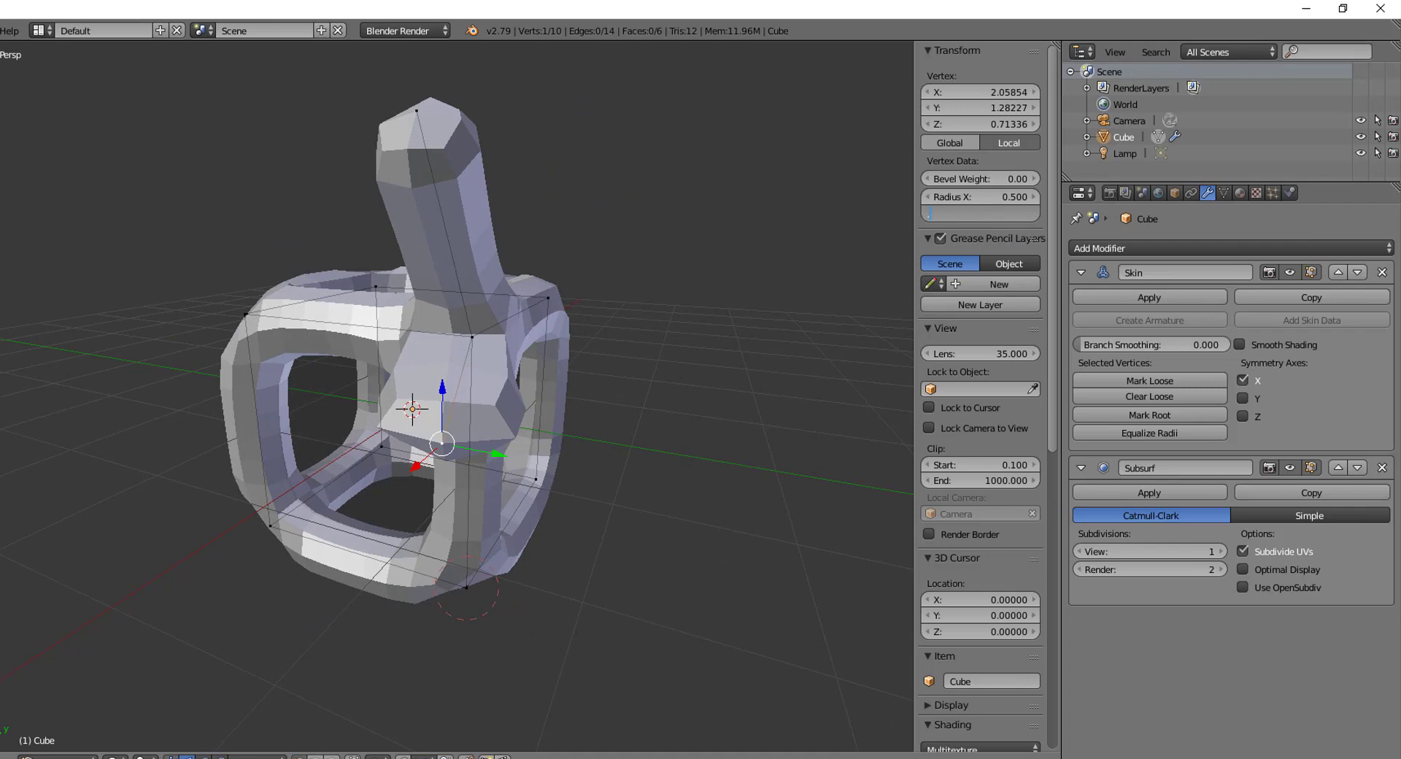
{"action": "key", "text": "Return"}
Step: Thin the branch tip's skin radius, trying and cancelling X- and Y-constrained resizes
{"action": "middle_click_drag", "start_coordinate": [547, 572], "coordinate": [660, 575]}
{"action": "key", "text": "ctrl+a"}
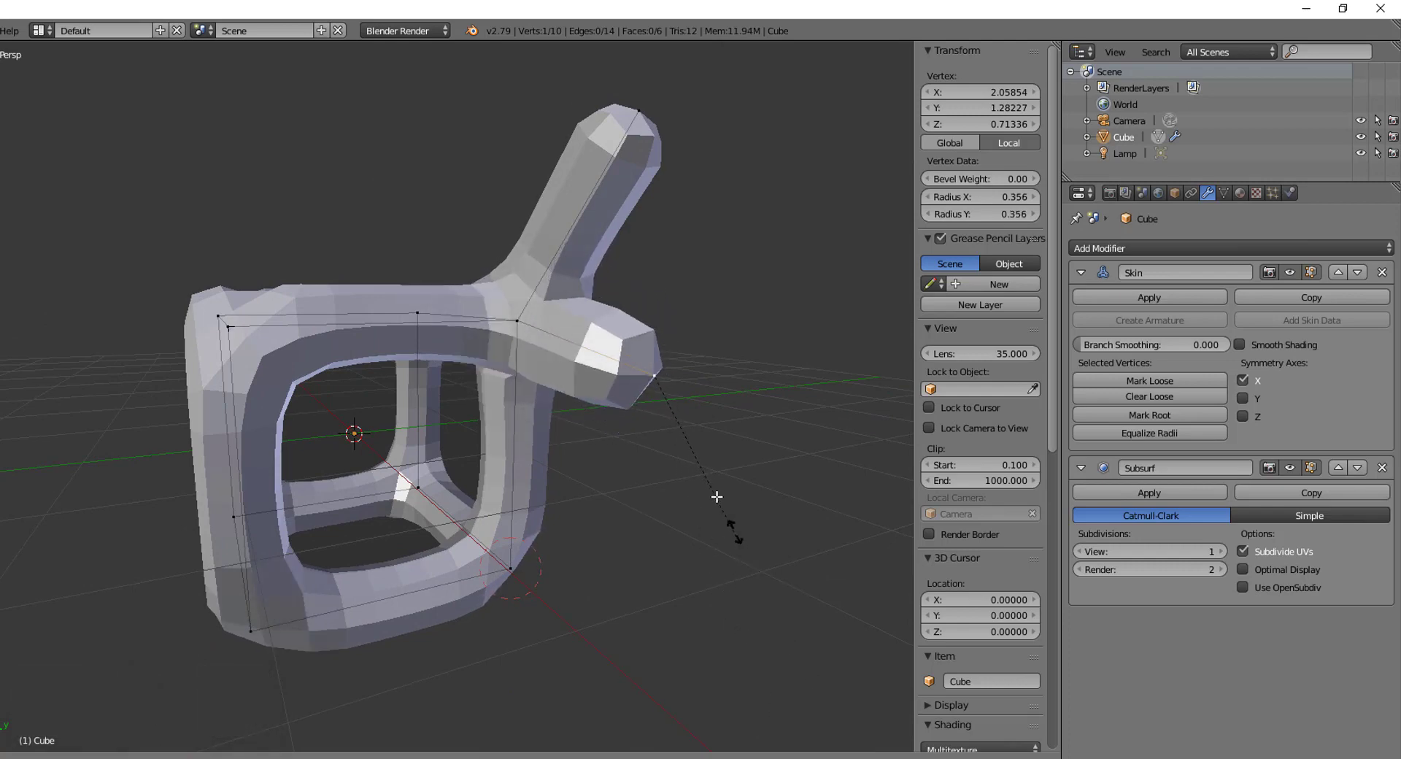
{"action": "left_click", "coordinate": [665, 396]}
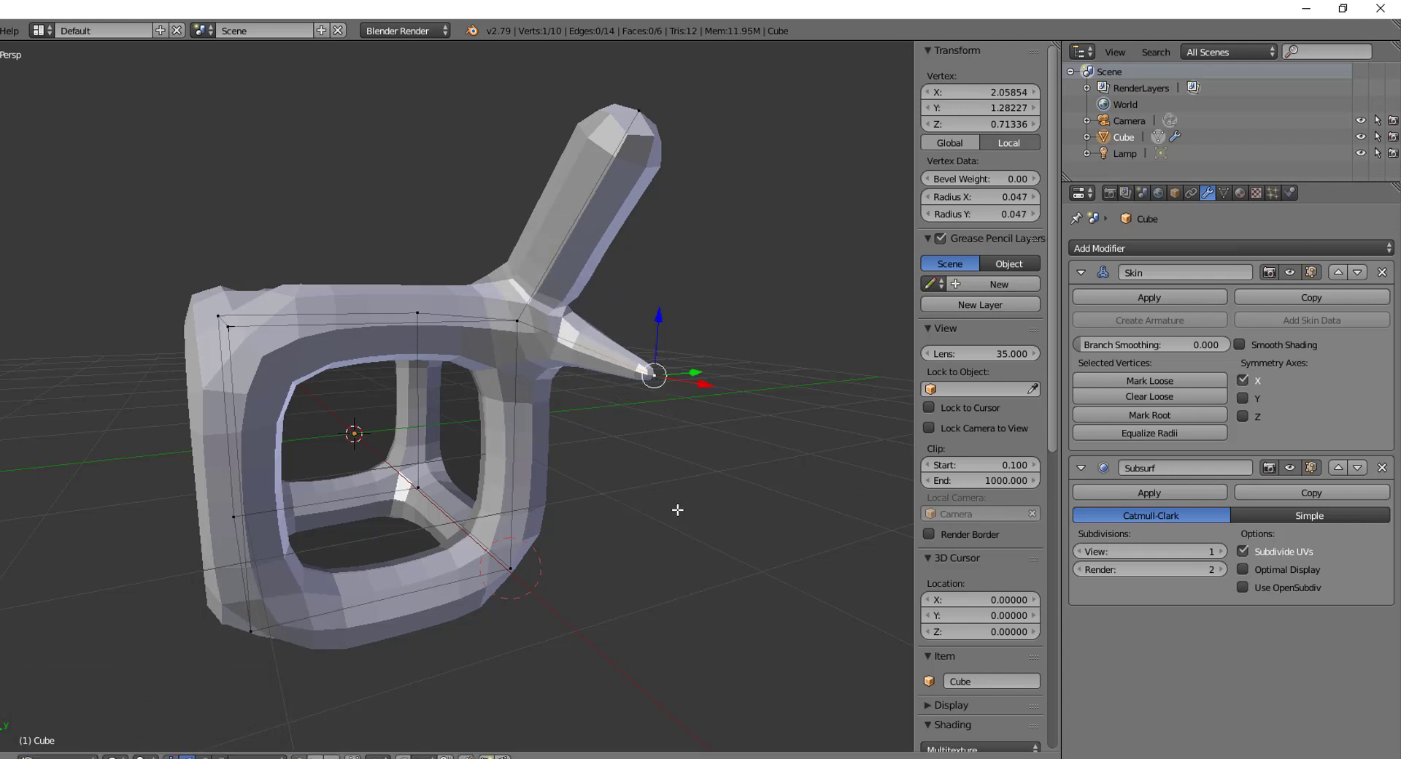
{"action": "key", "text": "ctrl+a"}
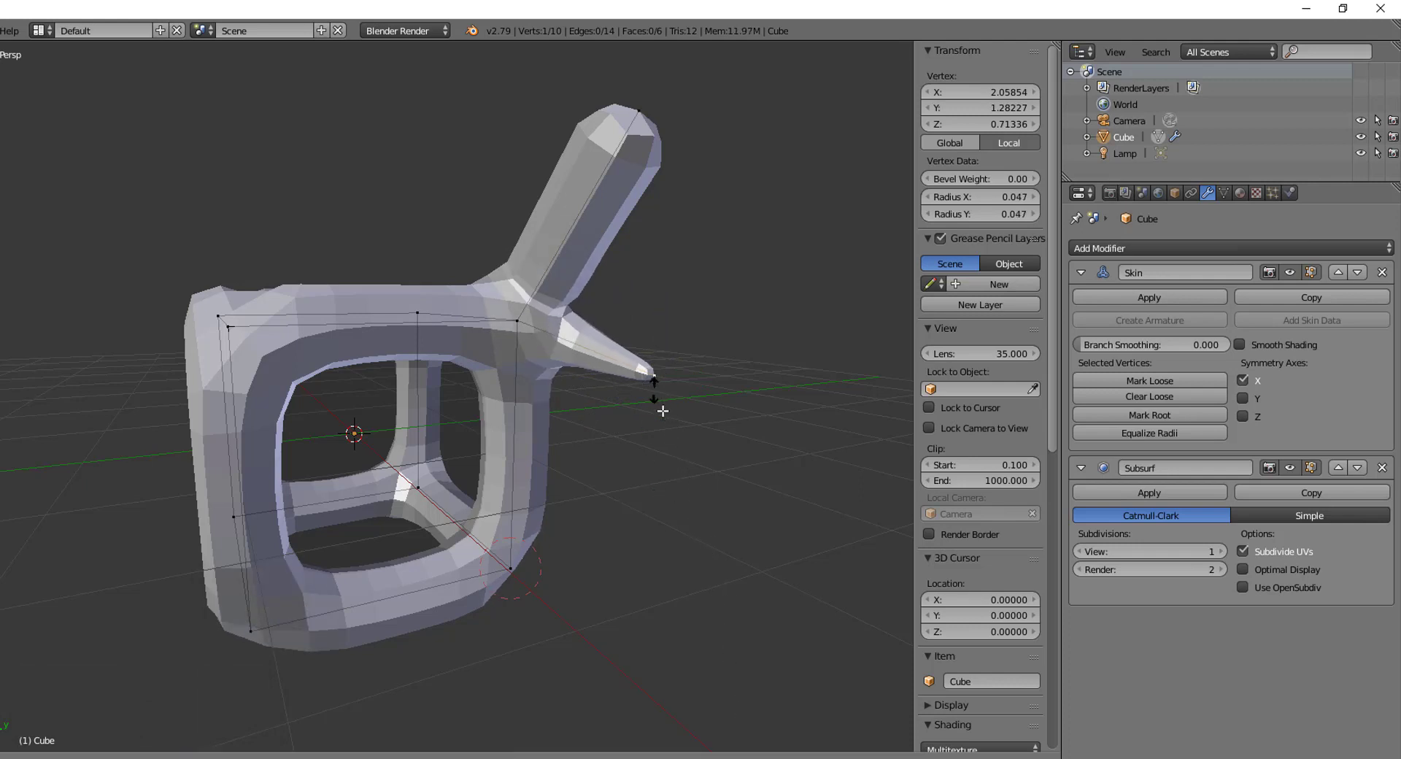
{"action": "key", "text": "Escape"}
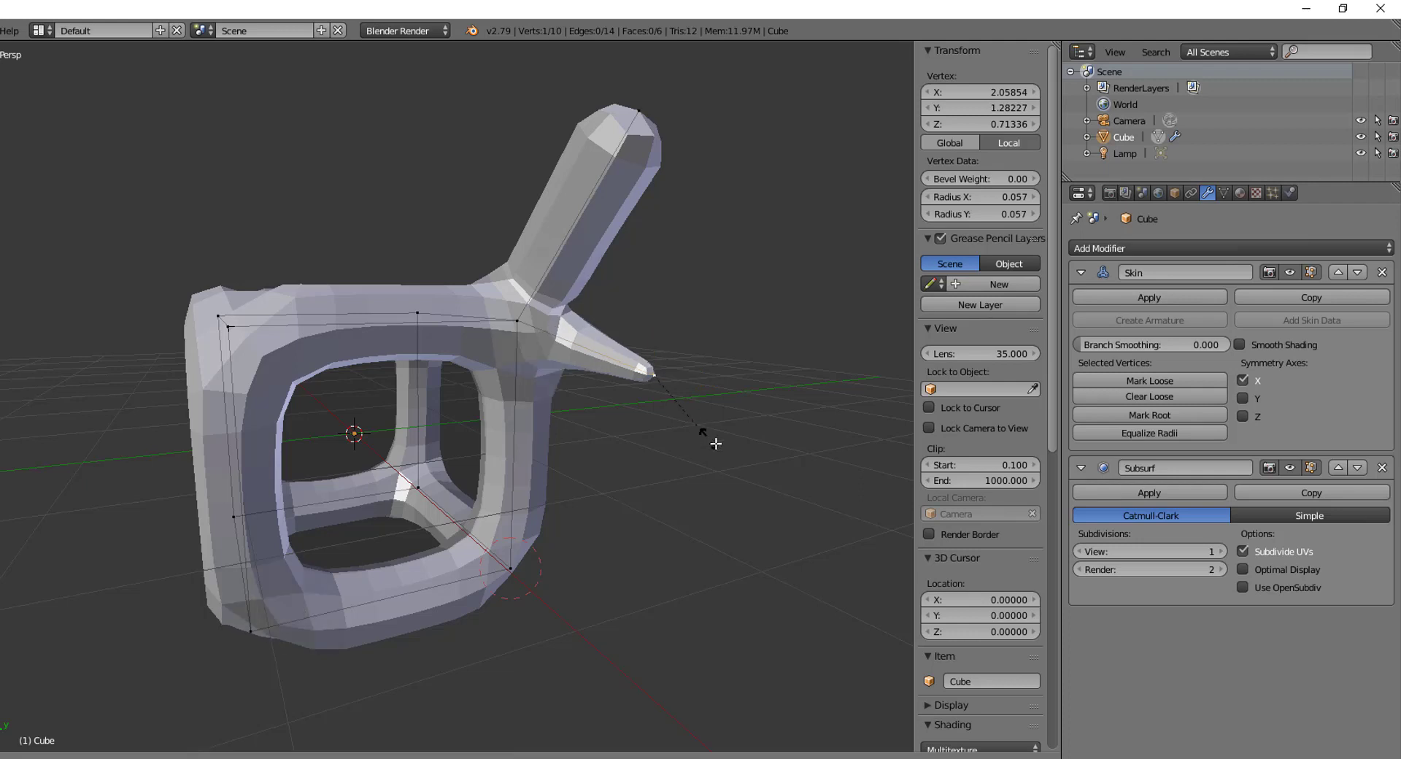
{"action": "key", "text": "ctrl+a"}
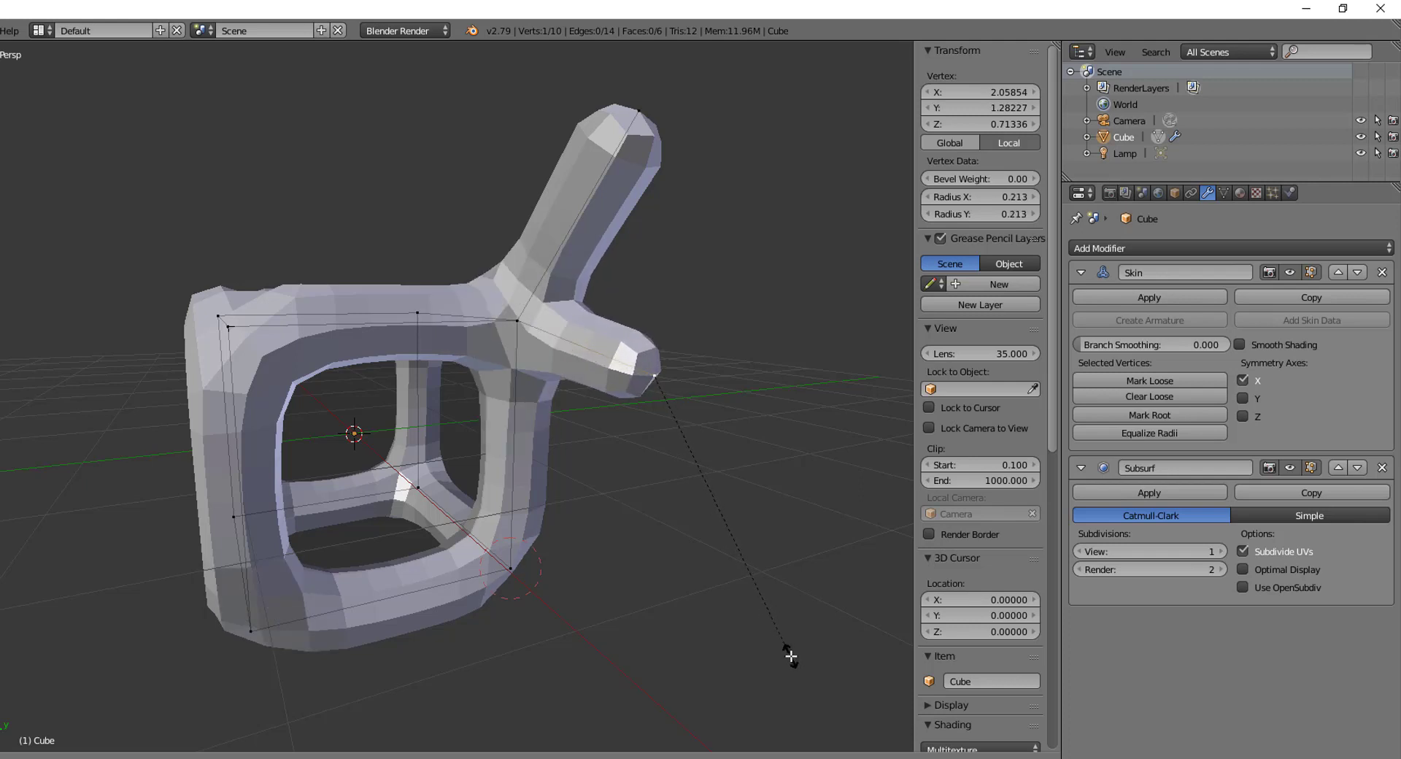
{"action": "key", "text": "x"}
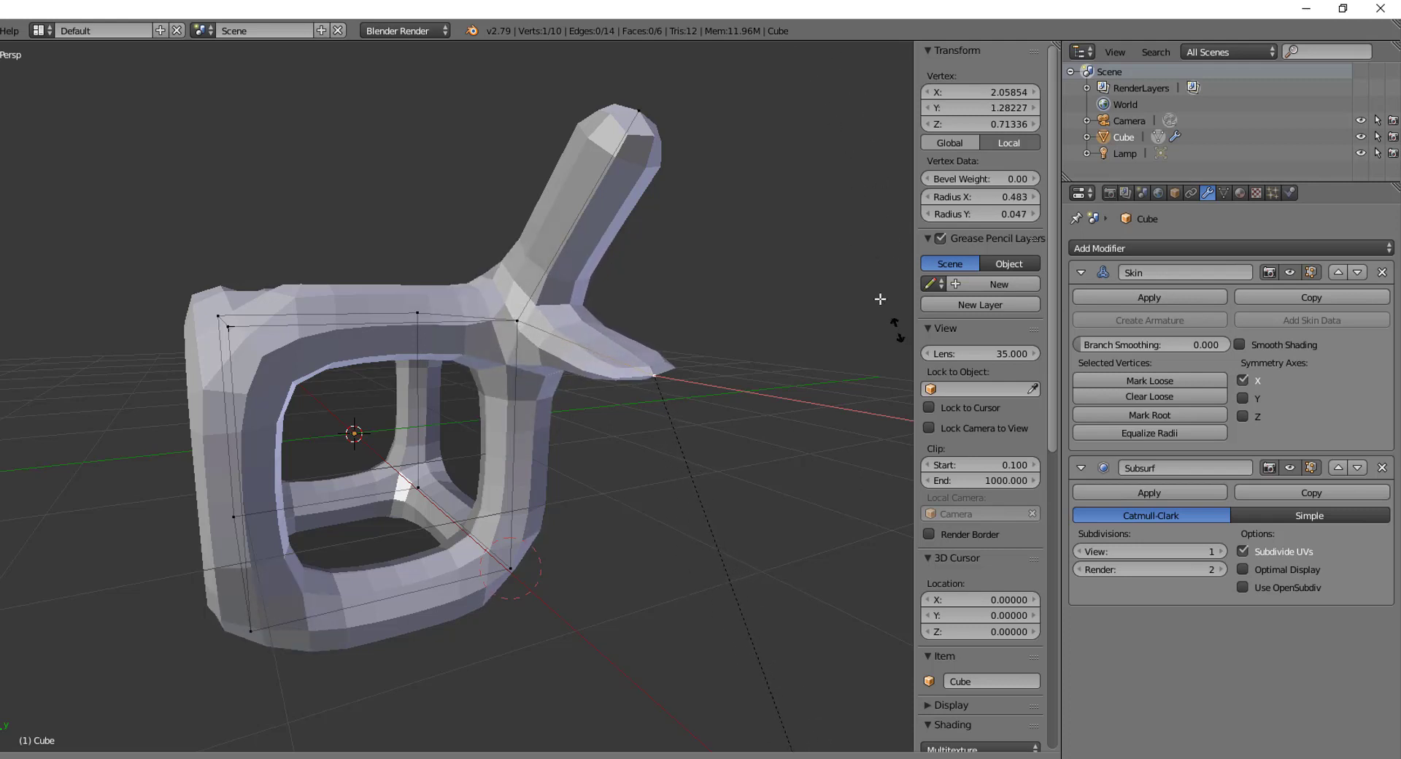
{"action": "key", "text": "y"}
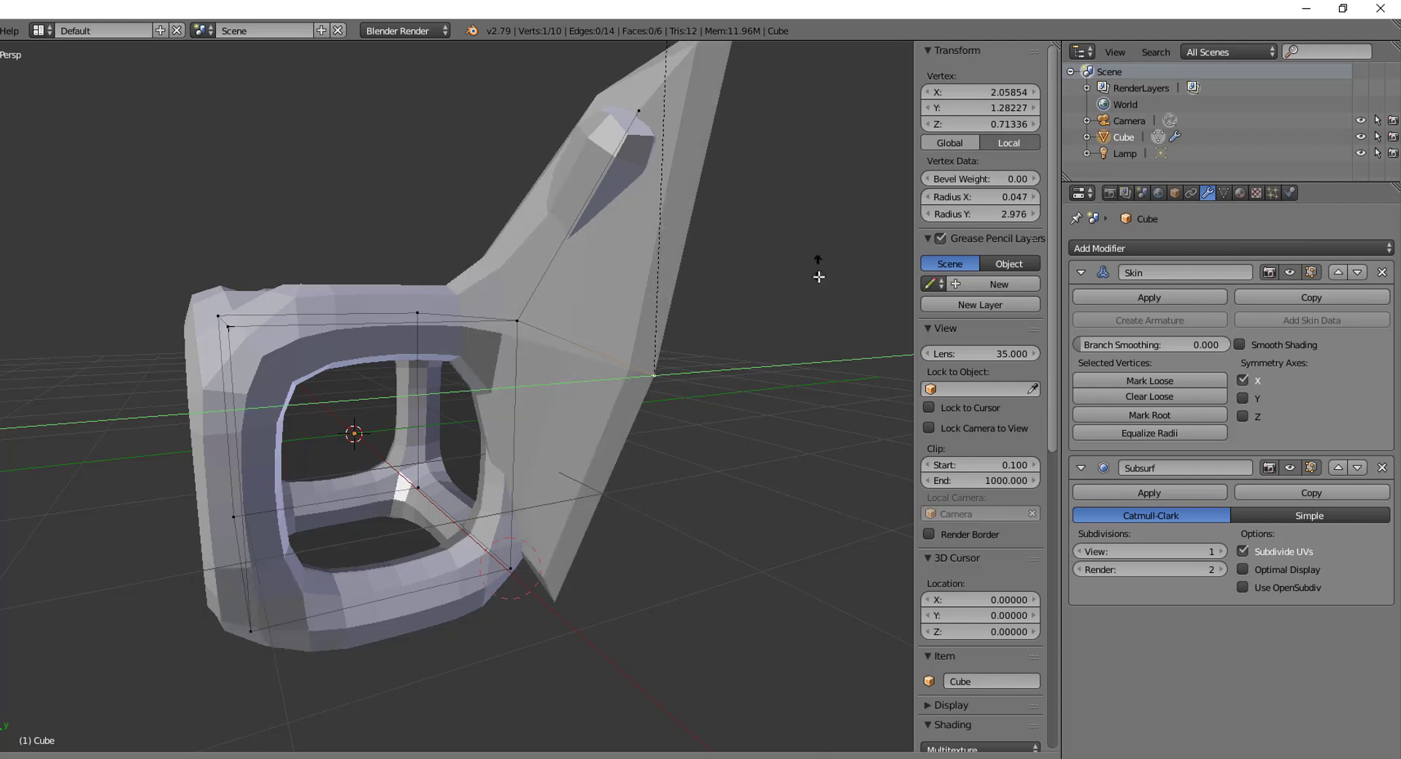
{"action": "key", "text": "Escape"}
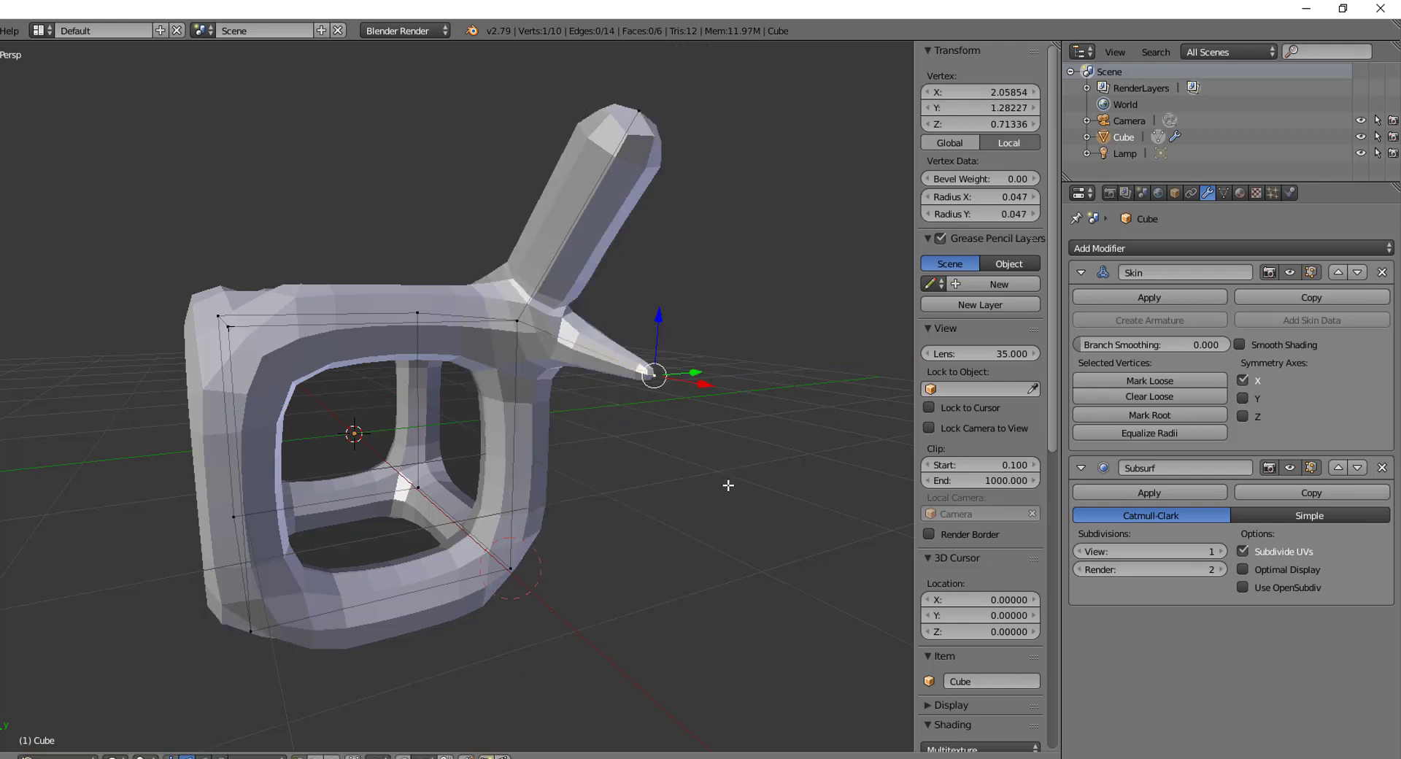
Step: Flatten the branch tip to radii 0.984 by 0.228 and move it out to X 2.67104
{"action": "key", "text": "ctrl+a"}
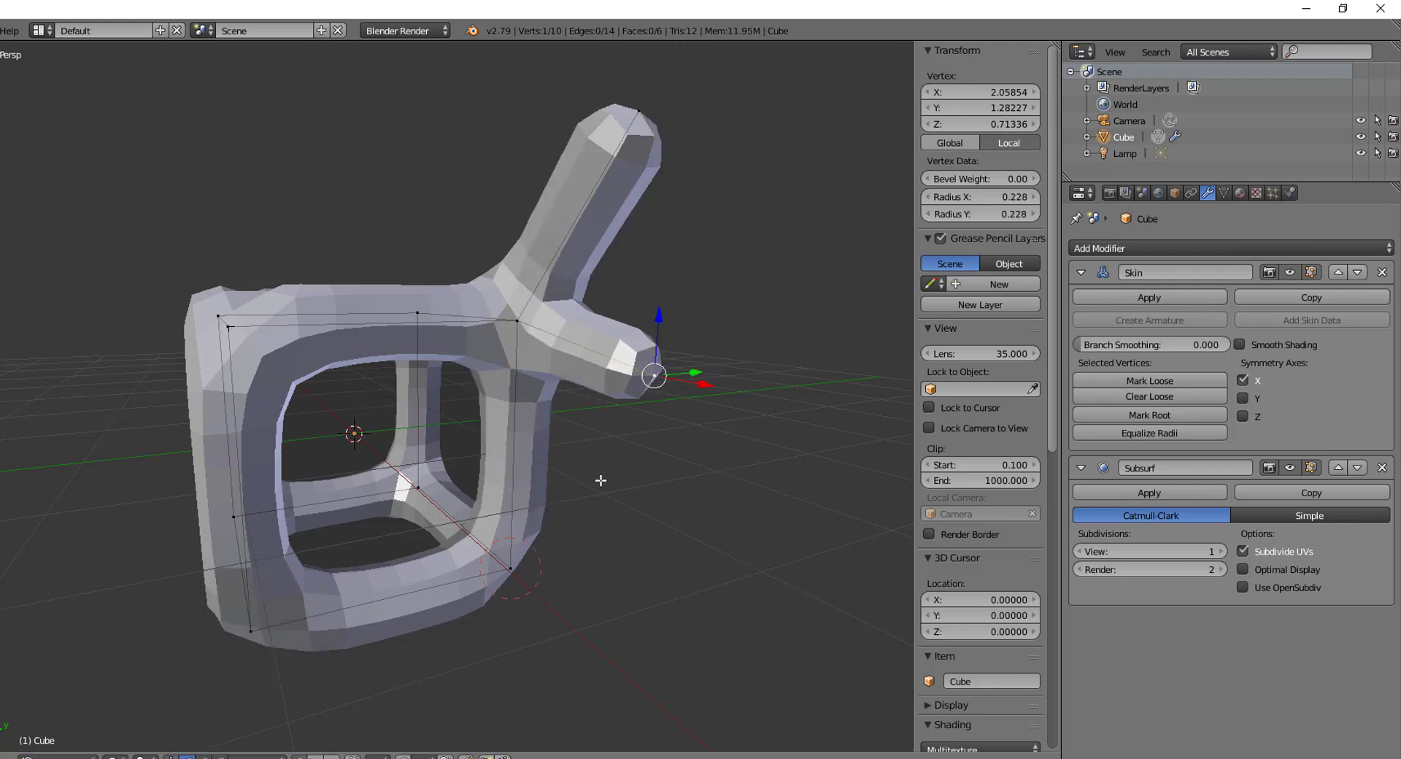
{"action": "left_click", "coordinate": [600, 480]}
{"action": "key", "text": "ctrl+a"}
{"action": "key", "text": "x"}
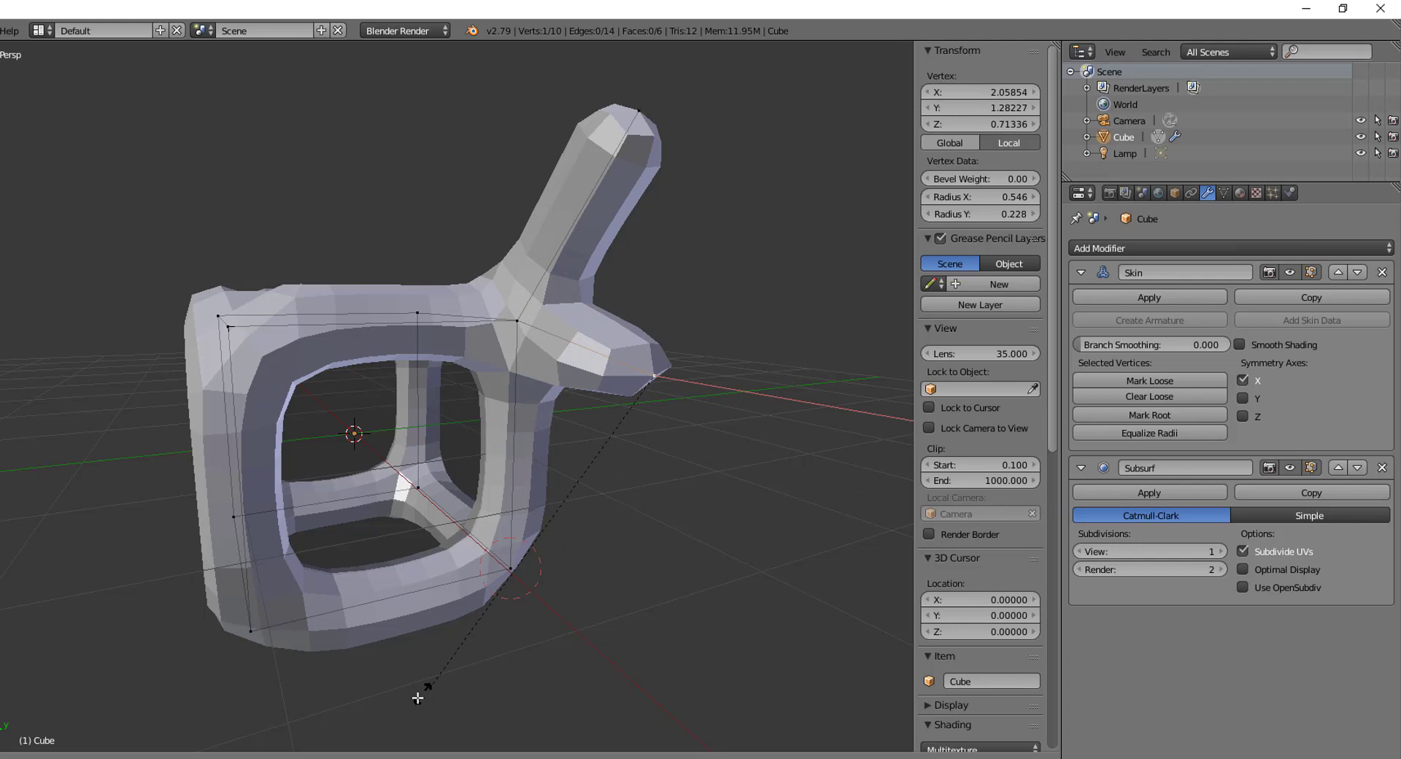
{"action": "left_click", "coordinate": [625, 453]}
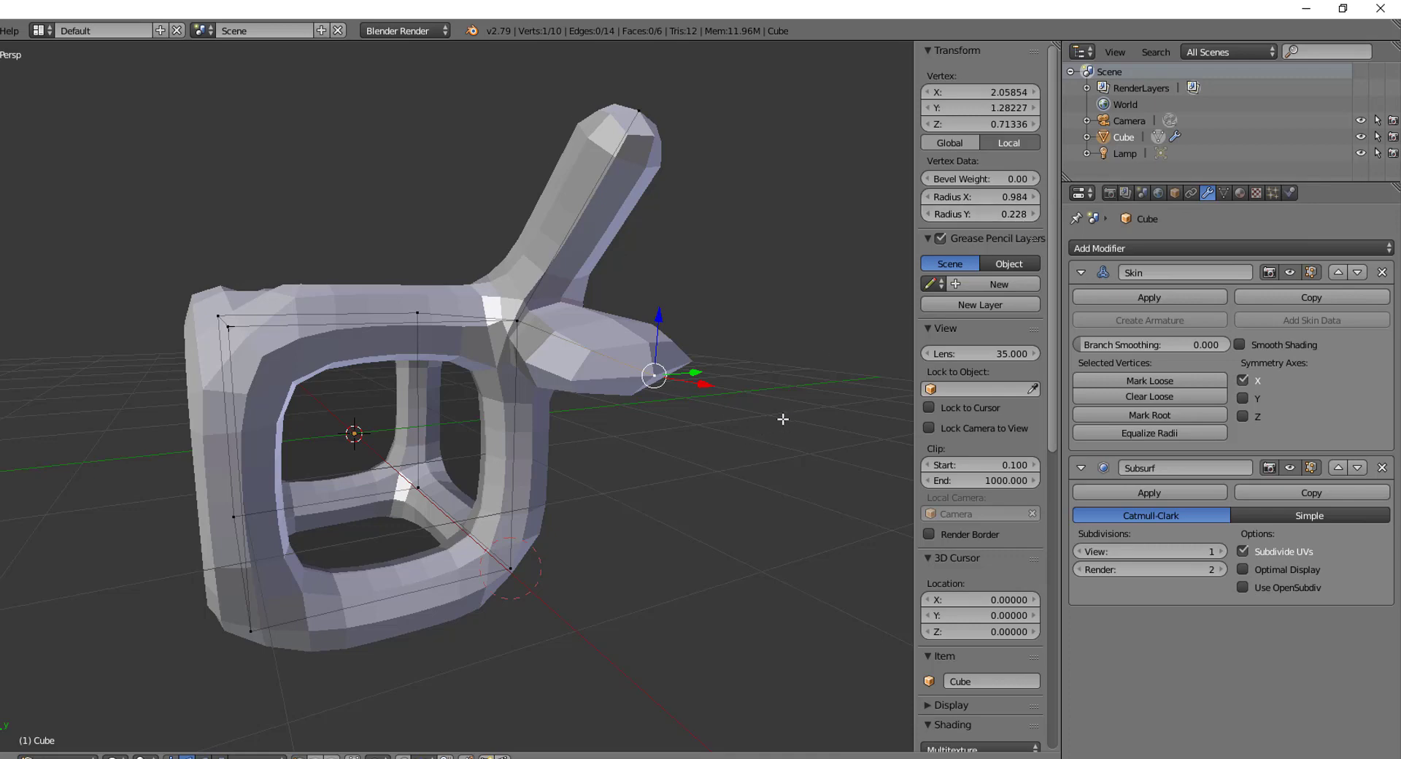
{"action": "middle_click_drag", "start_coordinate": [781, 419], "coordinate": [718, 472]}
{"action": "left_click_drag", "start_coordinate": [714, 462], "coordinate": [781, 534]}
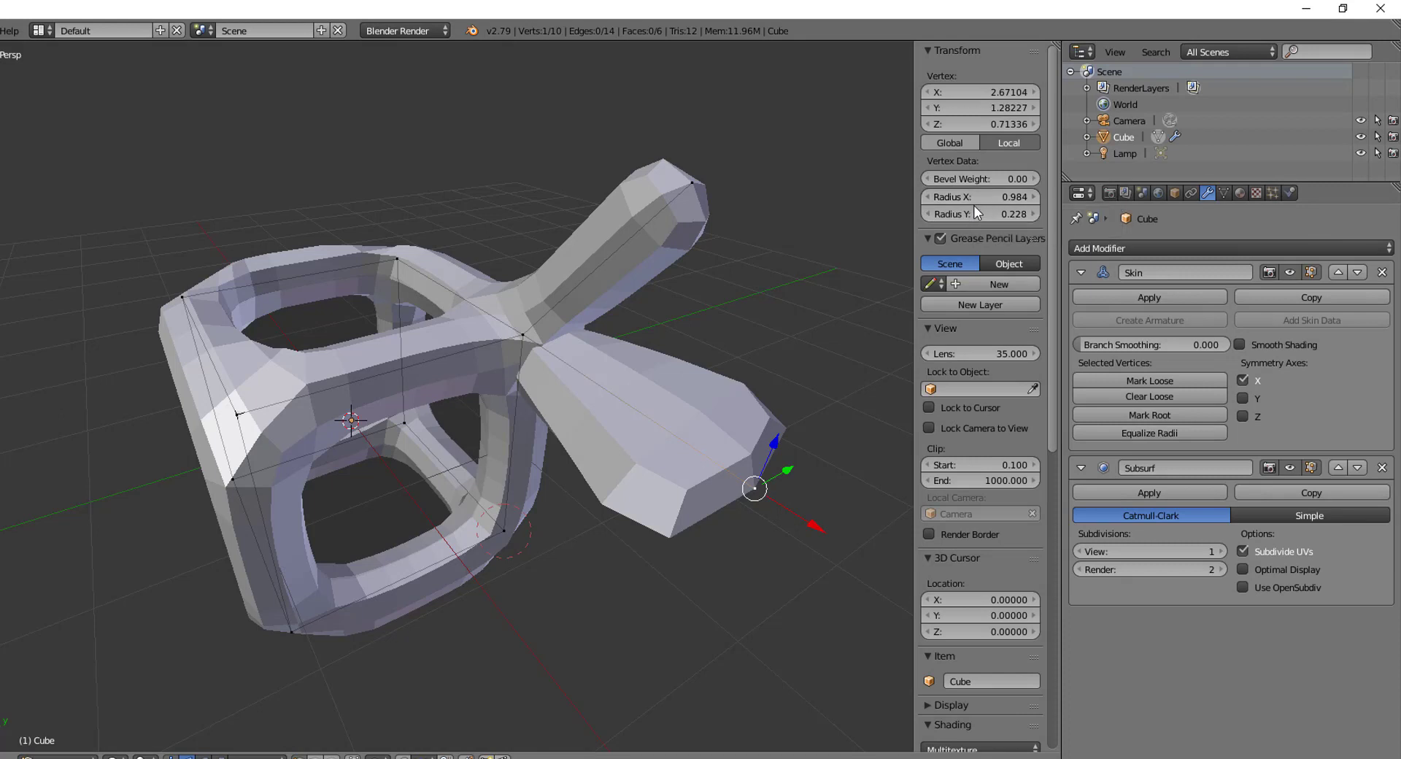
Step: Equalize the side branch tip's skin radii to 0.606 and check the result in wireframe
{"action": "left_click", "coordinate": [1150, 435]}
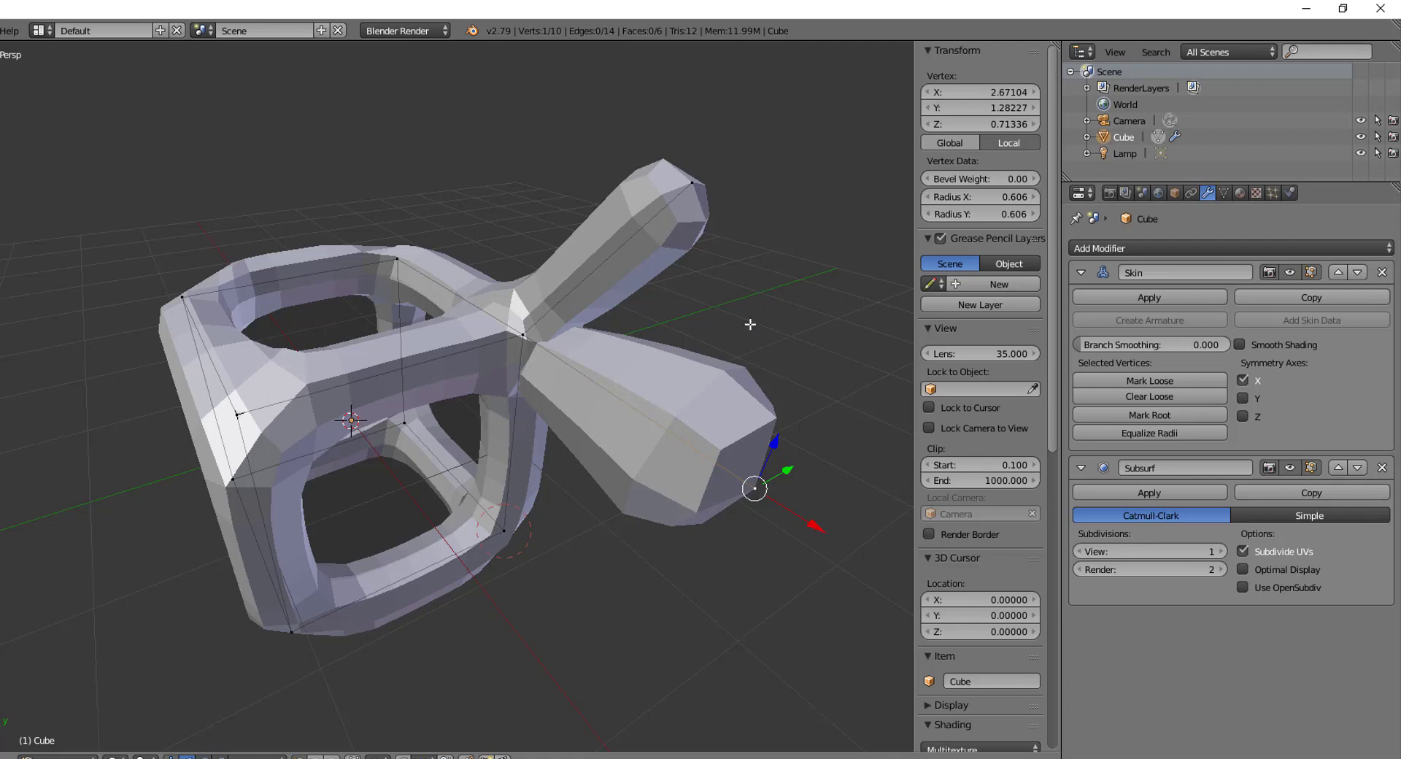
{"action": "scroll", "coordinate": [657, 343], "scroll_direction": "up", "scroll_amount": 2}
{"action": "key", "text": "z"}
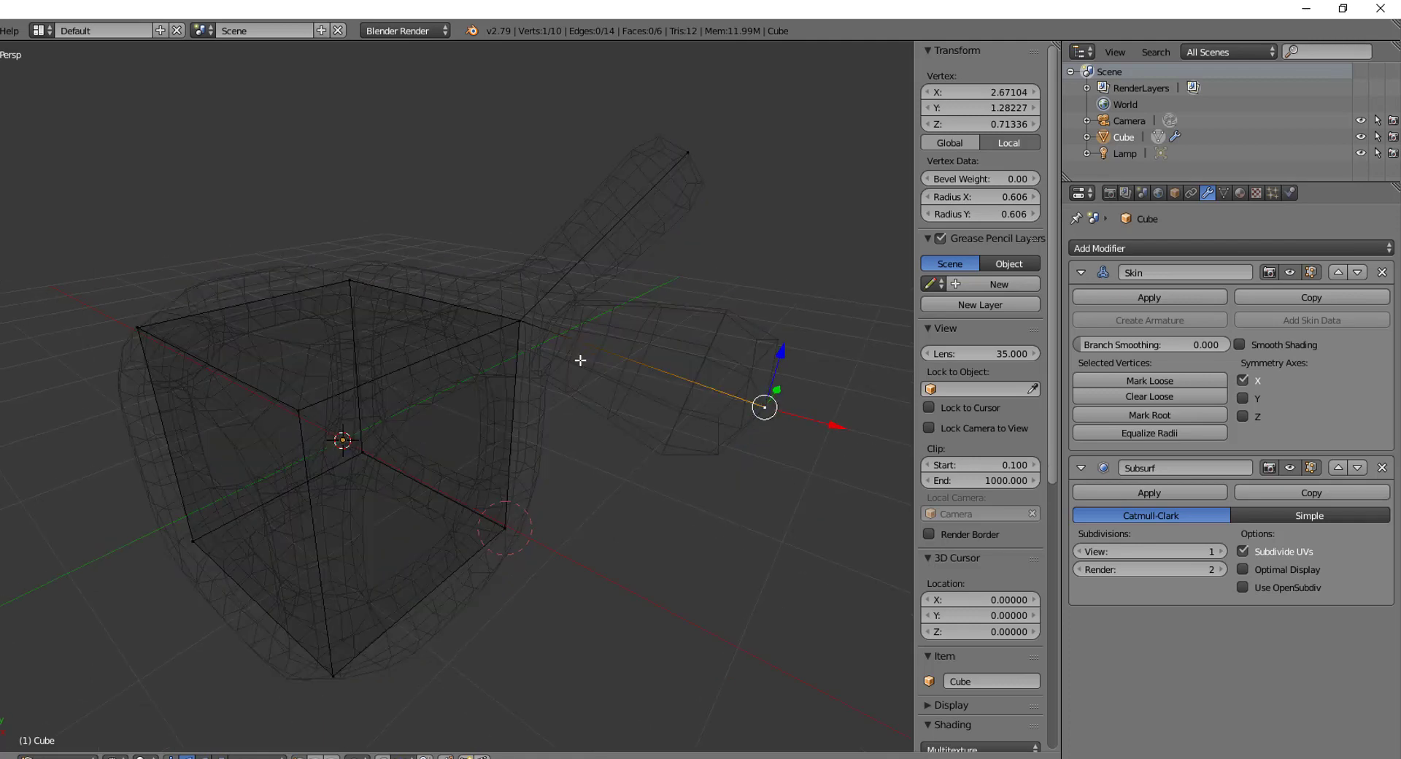
{"action": "scroll", "coordinate": [577, 362], "scroll_direction": "up", "scroll_amount": 2}
{"action": "key", "text": "z"}
{"action": "scroll", "coordinate": [618, 280], "scroll_direction": "down", "scroll_amount": 2}
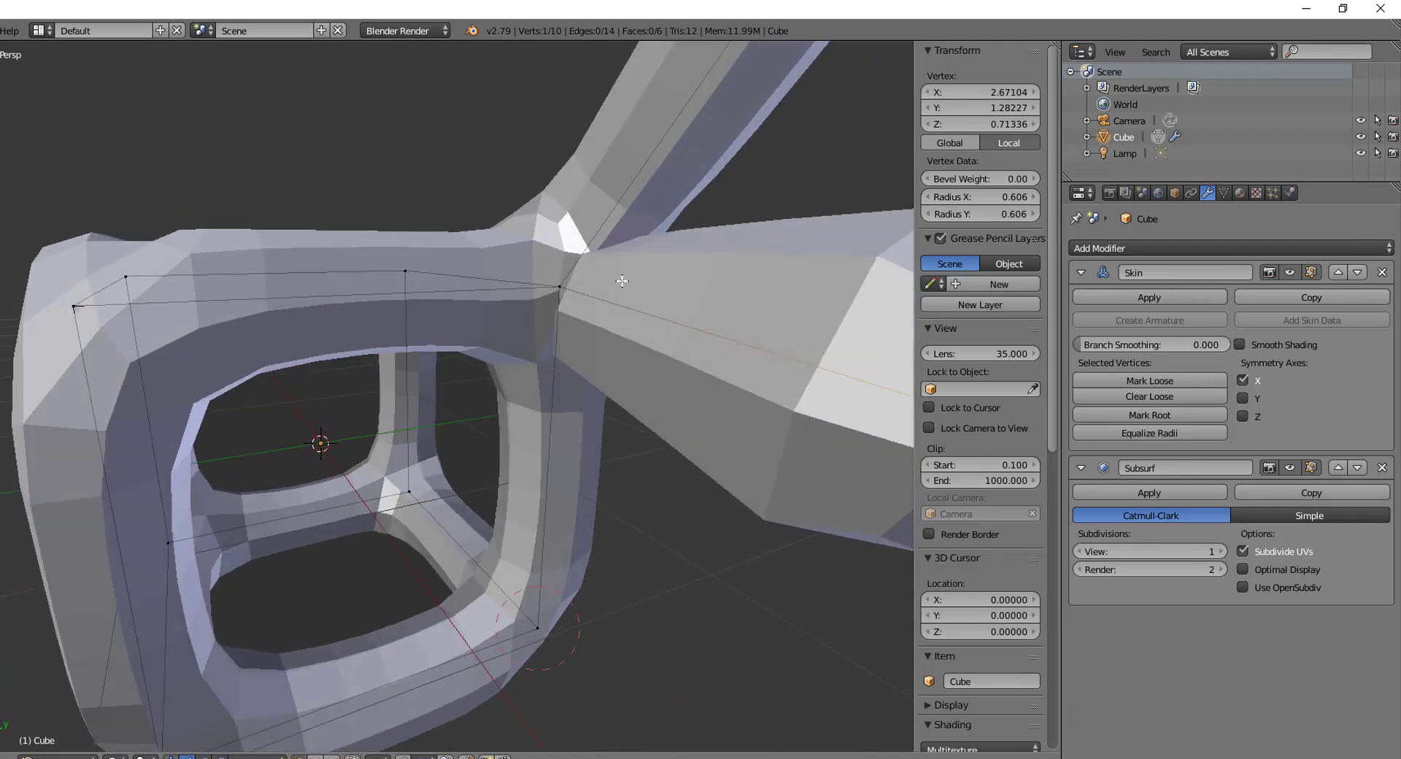
{"action": "scroll", "coordinate": [659, 307], "scroll_direction": "up", "scroll_amount": 2}
{"action": "right_click", "coordinate": [558, 283]}
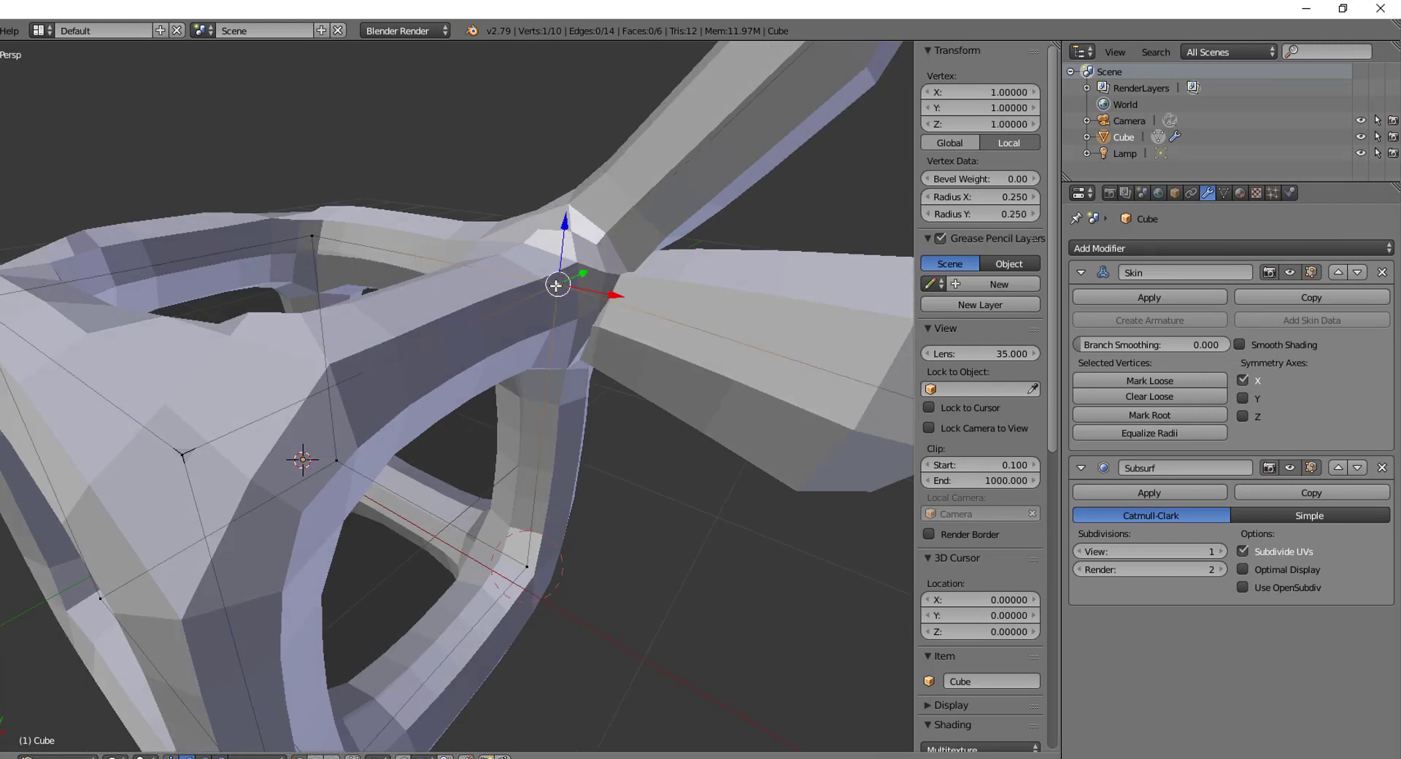
{"action": "scroll", "coordinate": [545, 310], "scroll_direction": "down", "scroll_amount": 3}
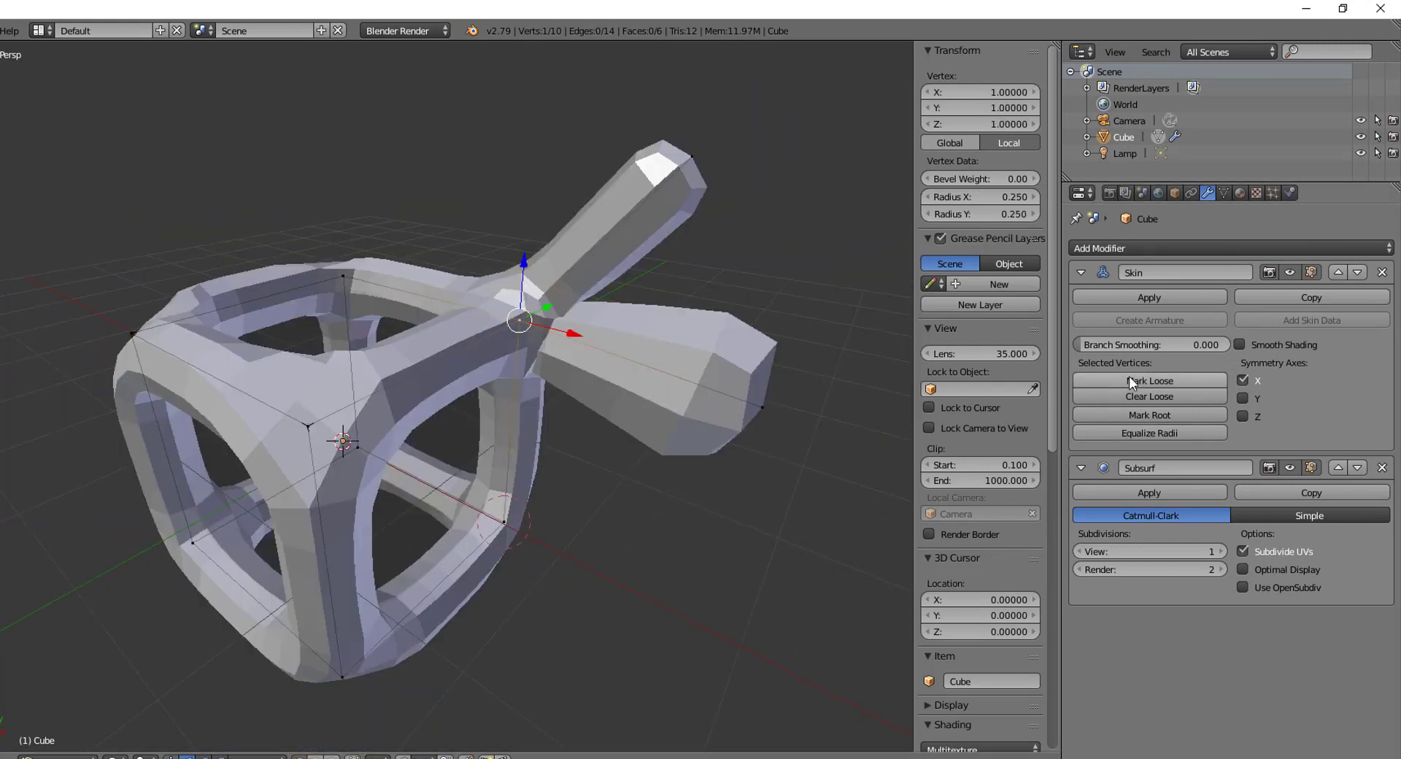
{"action": "left_click", "coordinate": [1170, 376]}
{"action": "middle_click_drag", "start_coordinate": [679, 321], "coordinate": [576, 349]}
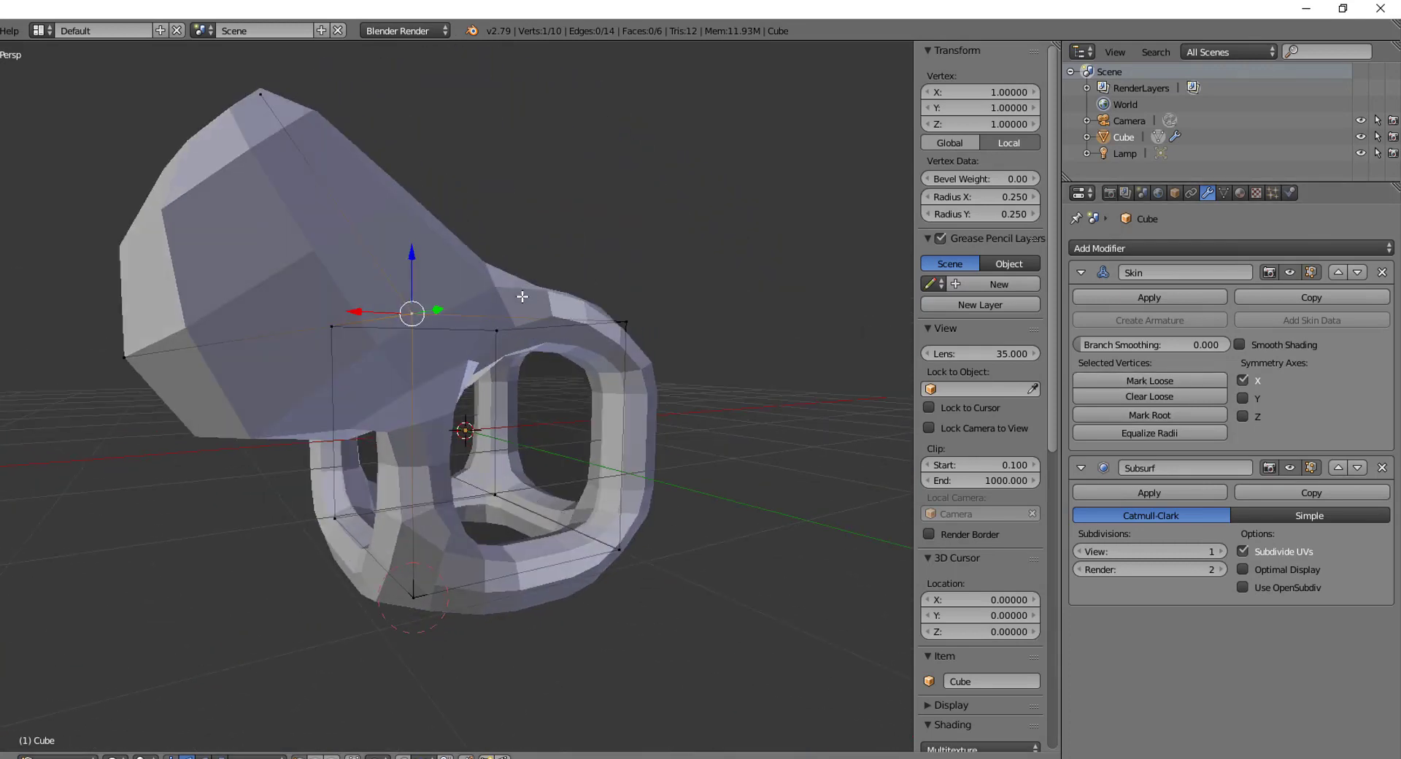
{"action": "left_click", "coordinate": [1176, 394]}
{"action": "middle_click_drag", "start_coordinate": [785, 442], "coordinate": [760, 422]}
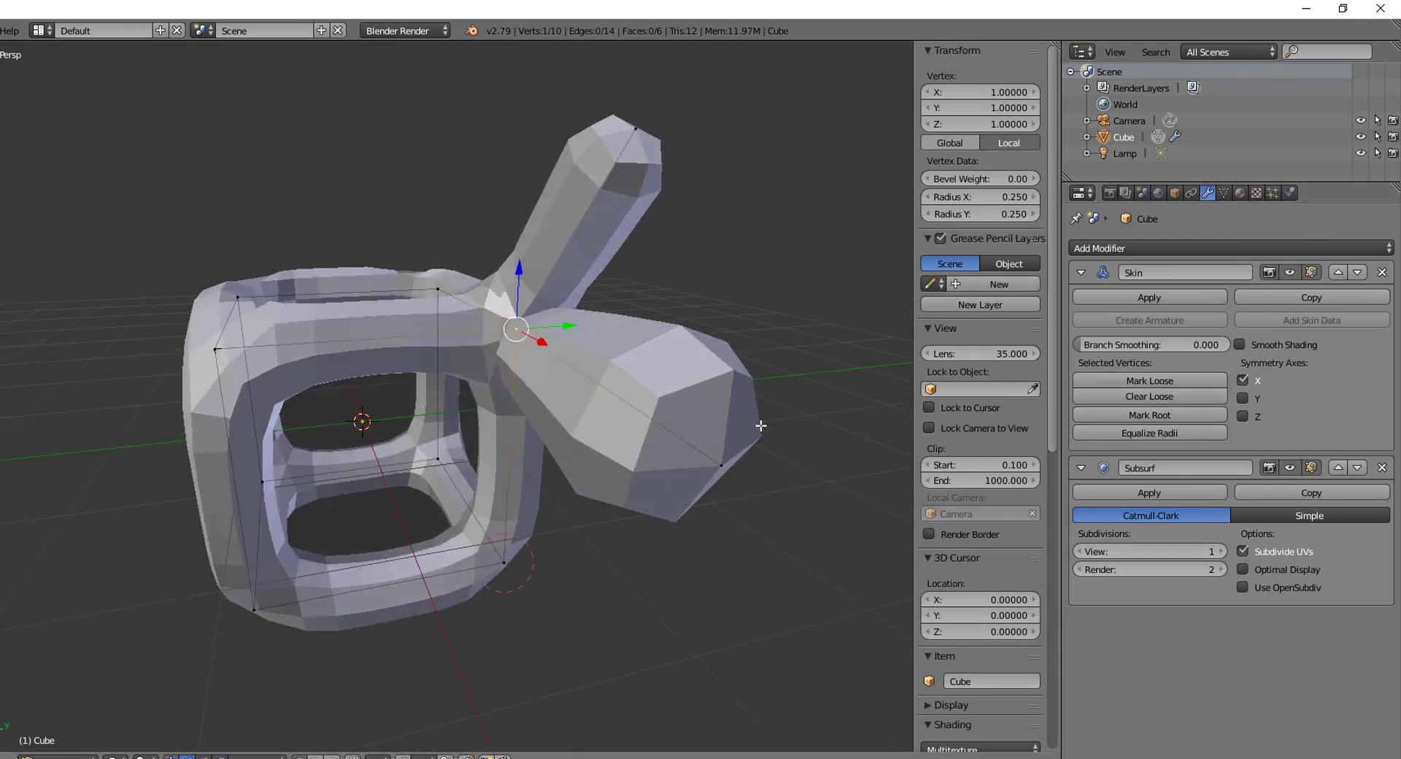
{"action": "middle_click_drag", "start_coordinate": [452, 379], "coordinate": [511, 365]}
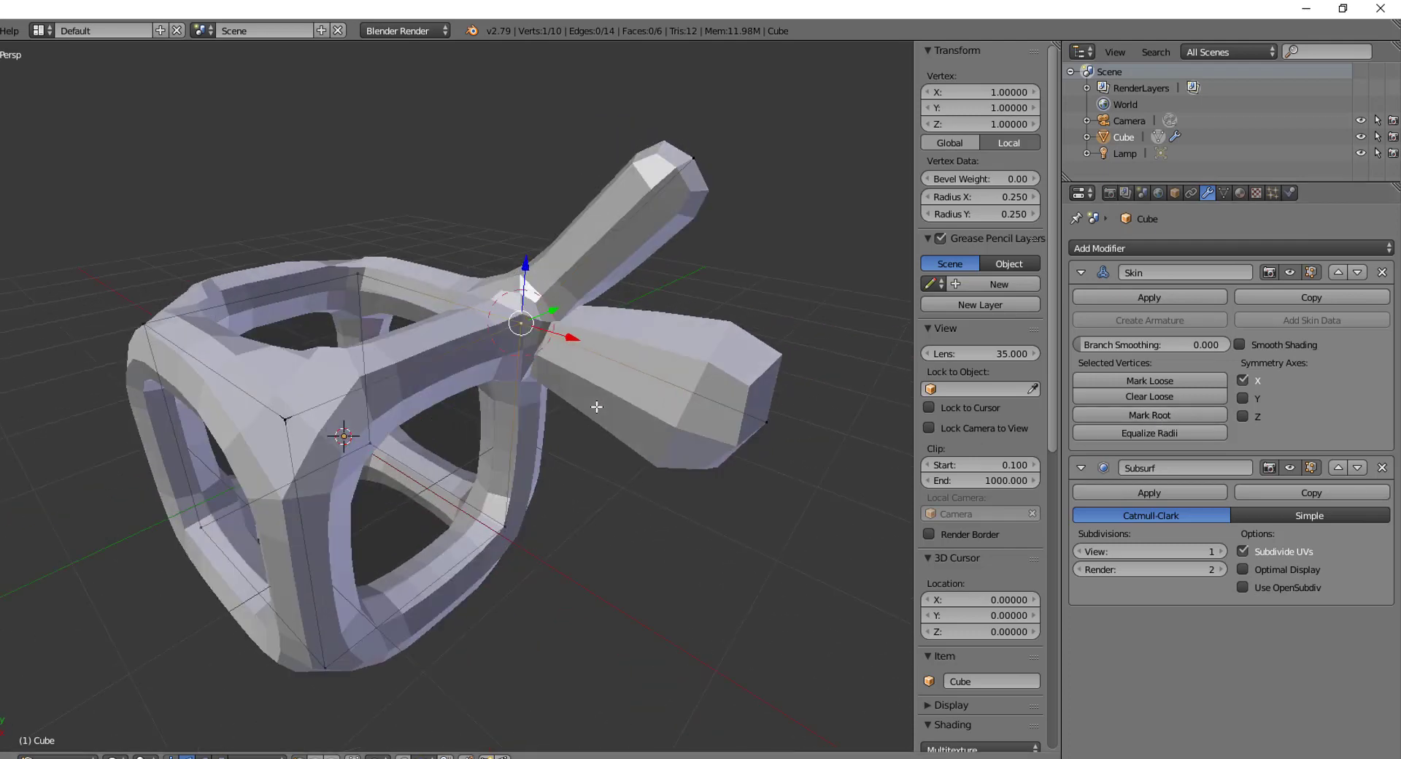
Step: Mark a cube corner vertex, then the upper-left corner, as the skin root
{"action": "right_click", "coordinate": [286, 422]}
{"action": "left_click", "coordinate": [1149, 413]}
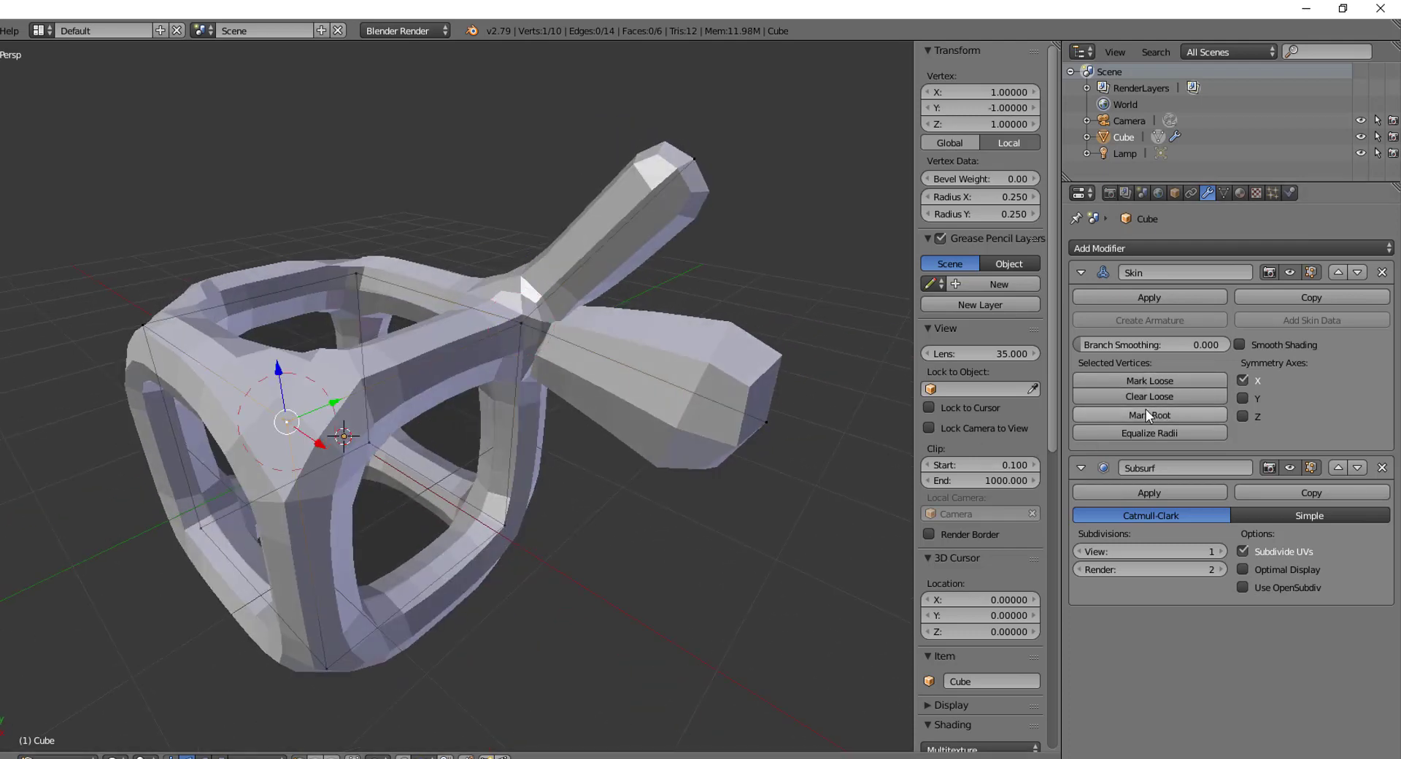
{"action": "right_click", "coordinate": [144, 323]}
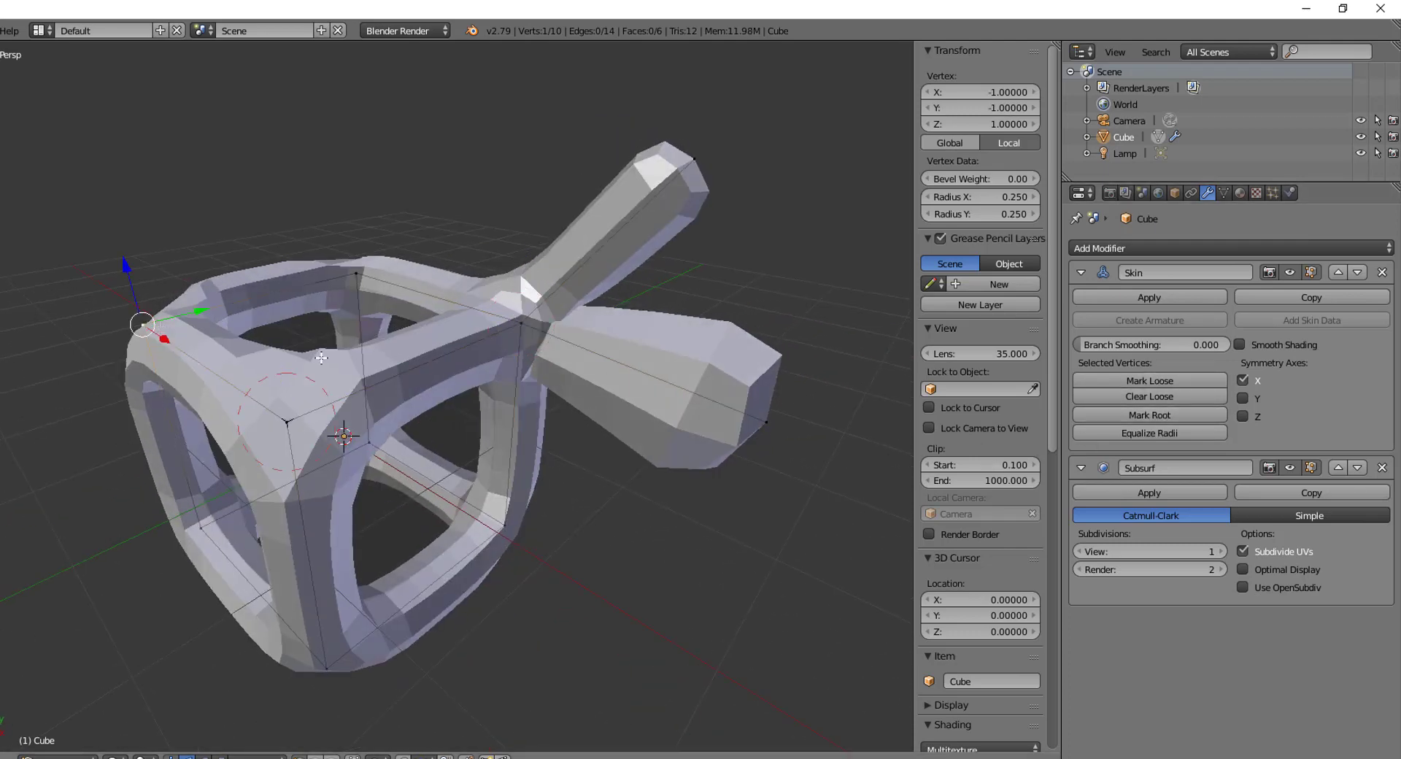
{"action": "left_click", "coordinate": [1175, 413]}
Step: Extend the side arm with a new vertex: old end radius 0.310, new tip 0.594
{"action": "right_click", "coordinate": [794, 443]}
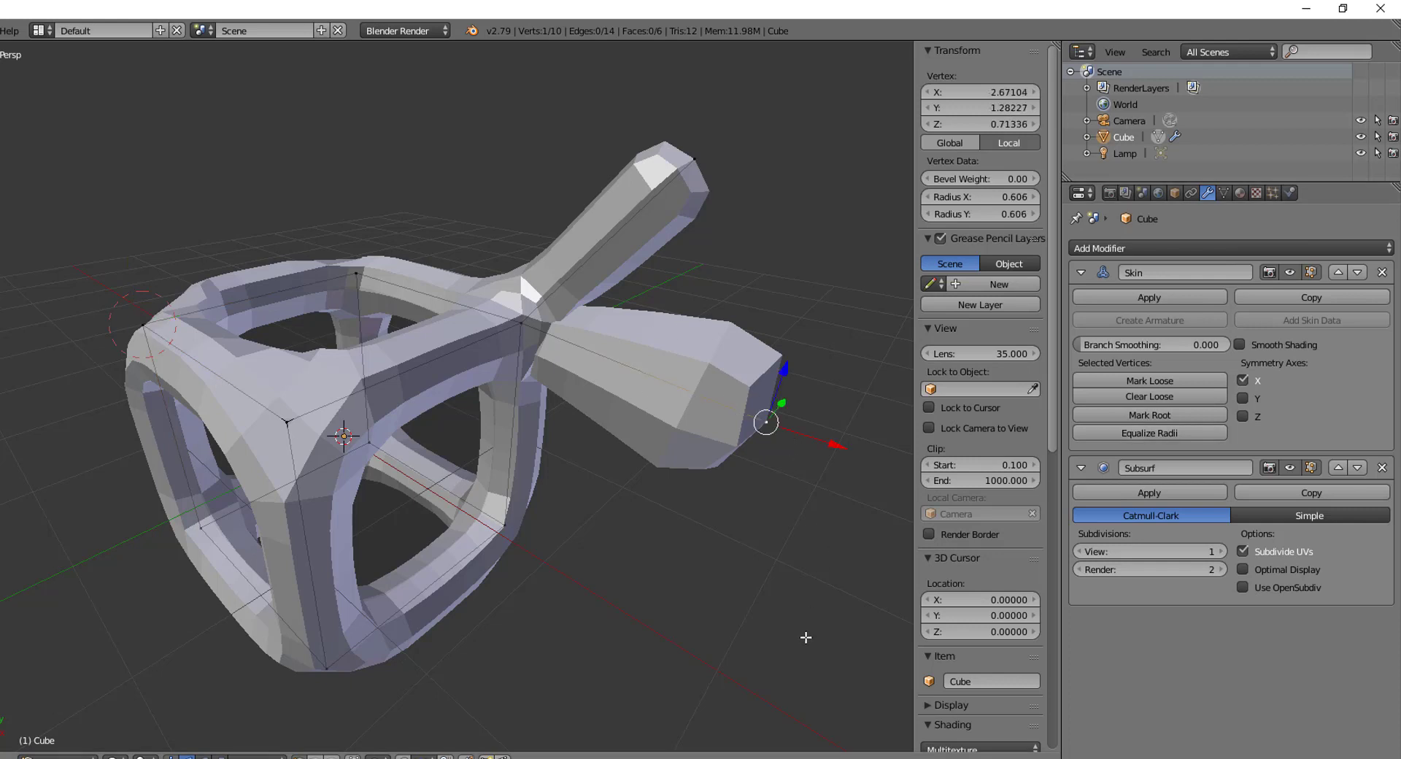
{"action": "key", "text": "ctrl+a"}
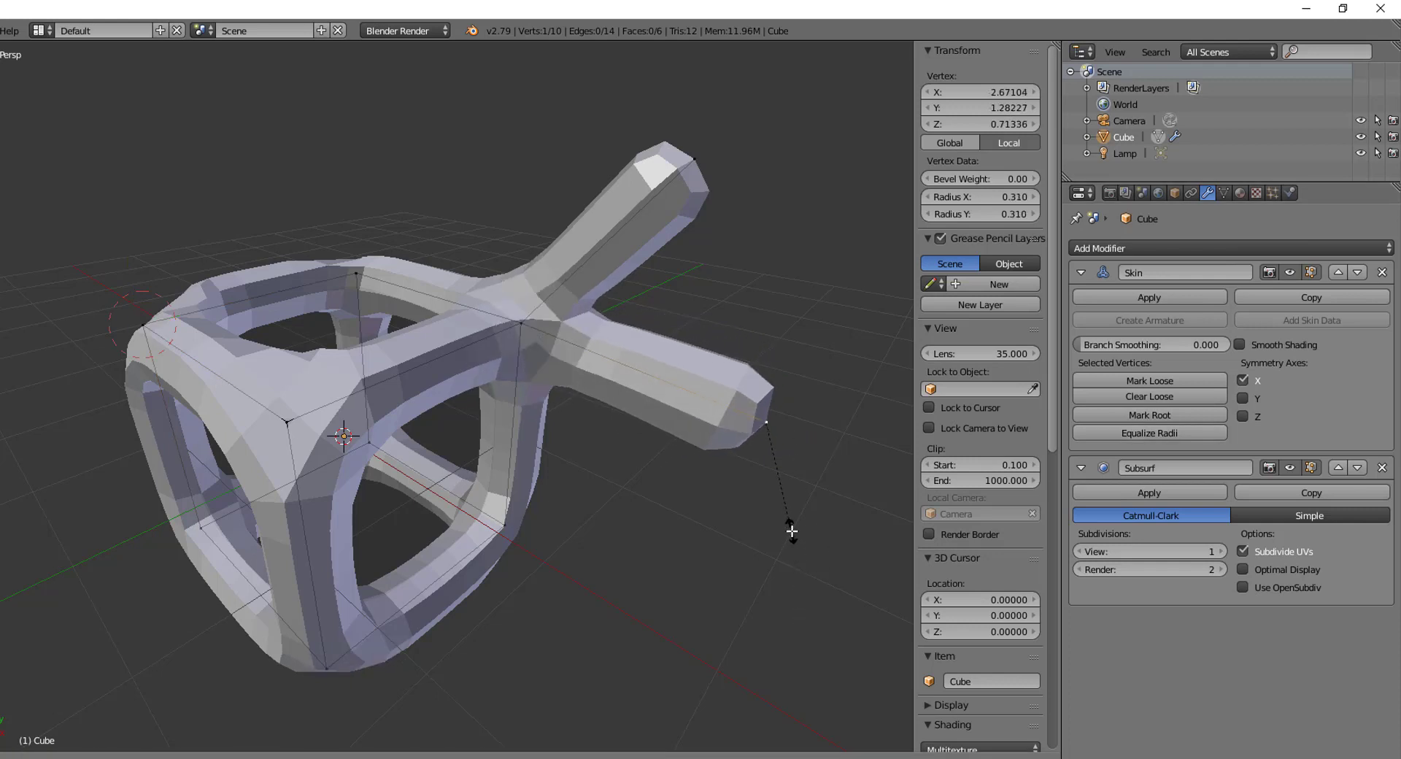
{"action": "left_click", "coordinate": [792, 531]}
{"action": "key", "text": "e"}
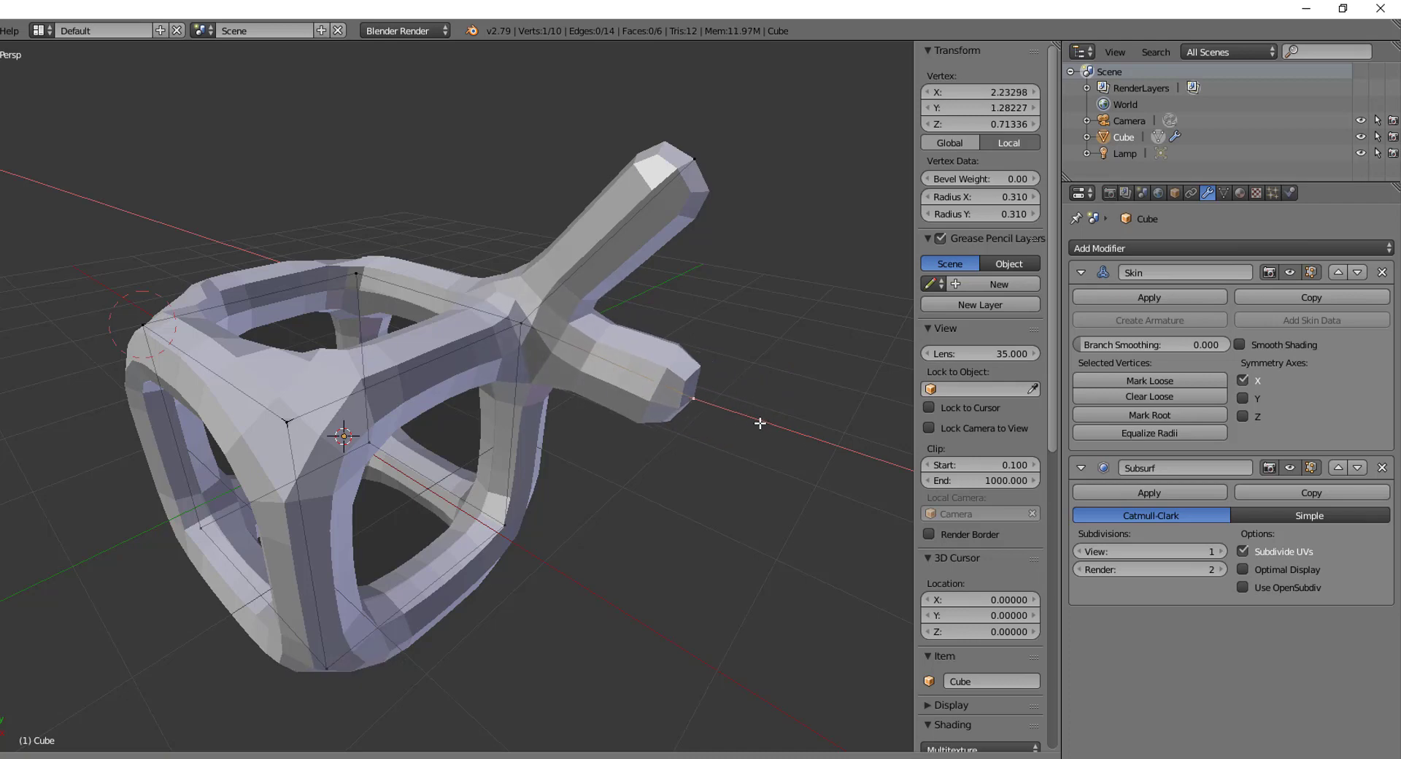
{"action": "left_click", "coordinate": [872, 486]}
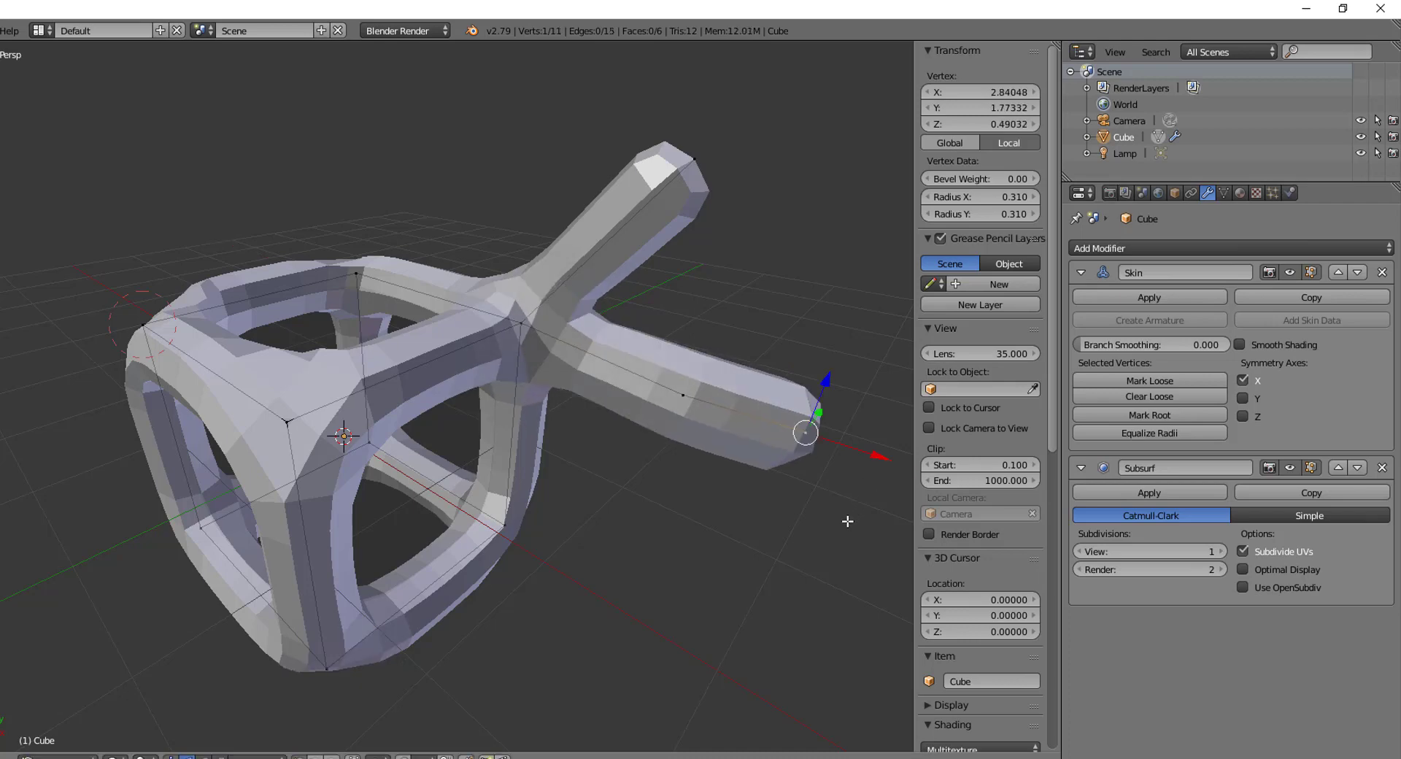
{"action": "key", "text": "ctrl+a"}
{"action": "left_click", "coordinate": [871, 598]}
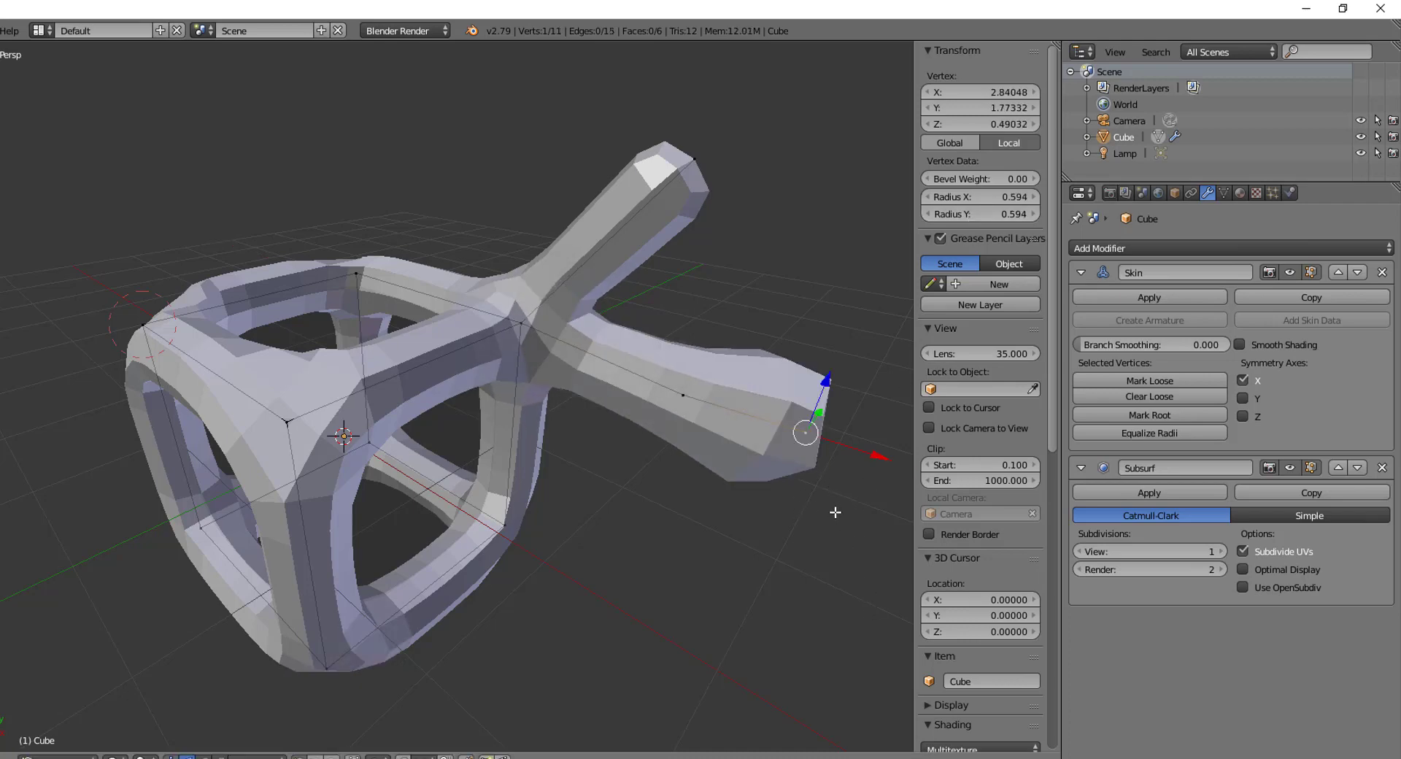
{"action": "middle_click_drag", "start_coordinate": [834, 510], "coordinate": [610, 513]}
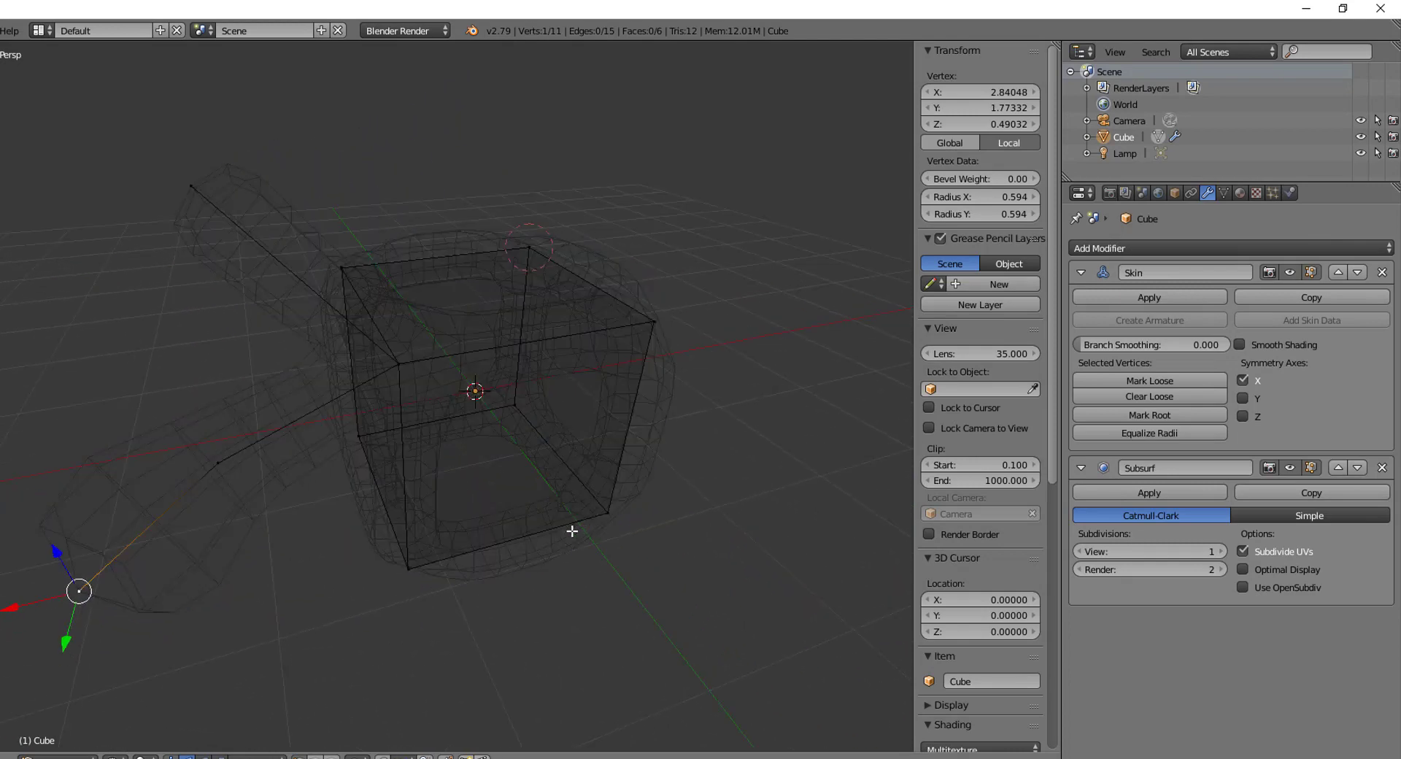
{"action": "middle_click_drag", "start_coordinate": [537, 556], "coordinate": [626, 501]}
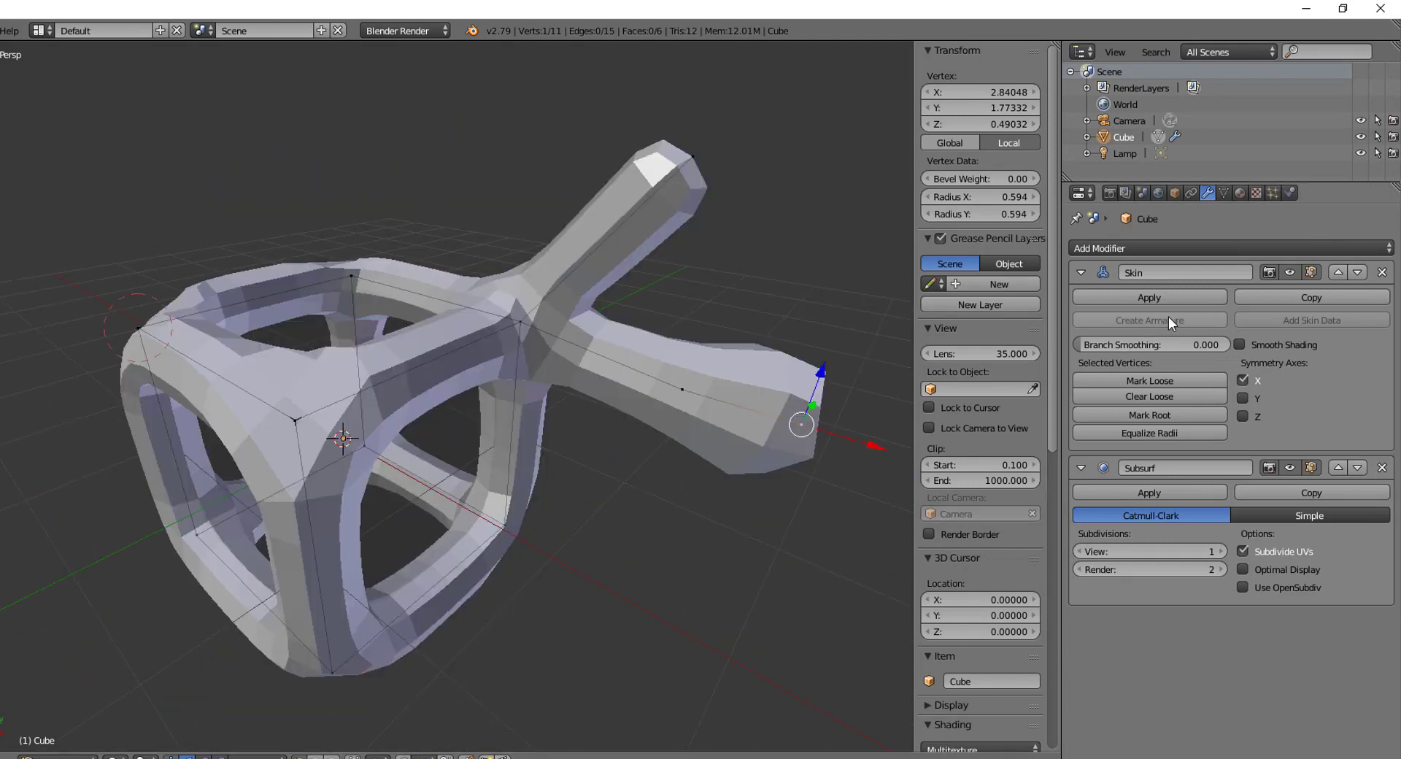
Step: Select all vertices and merge them at center, then undo that merge
{"action": "middle_click_drag", "start_coordinate": [642, 504], "coordinate": [551, 493]}
{"action": "key", "text": "a"}
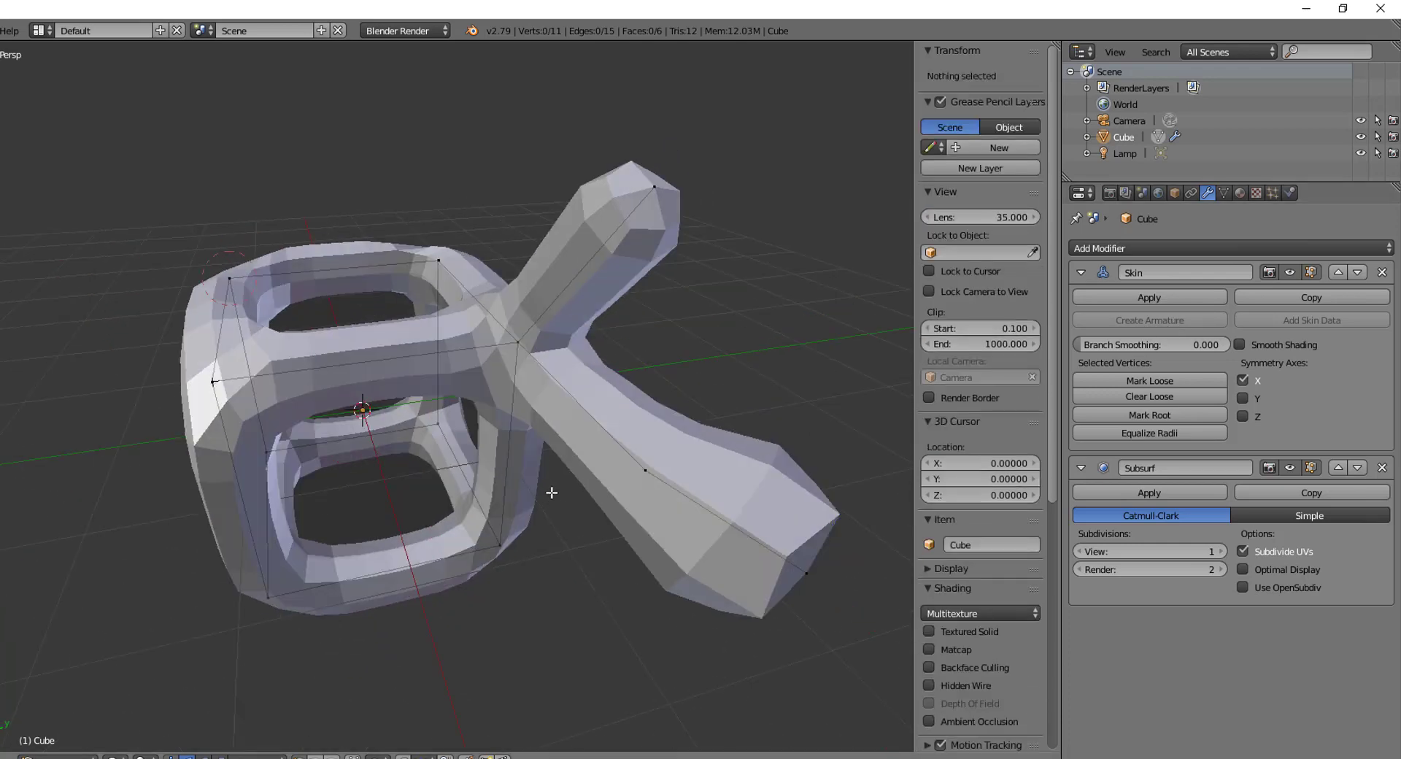
{"action": "key", "text": "a"}
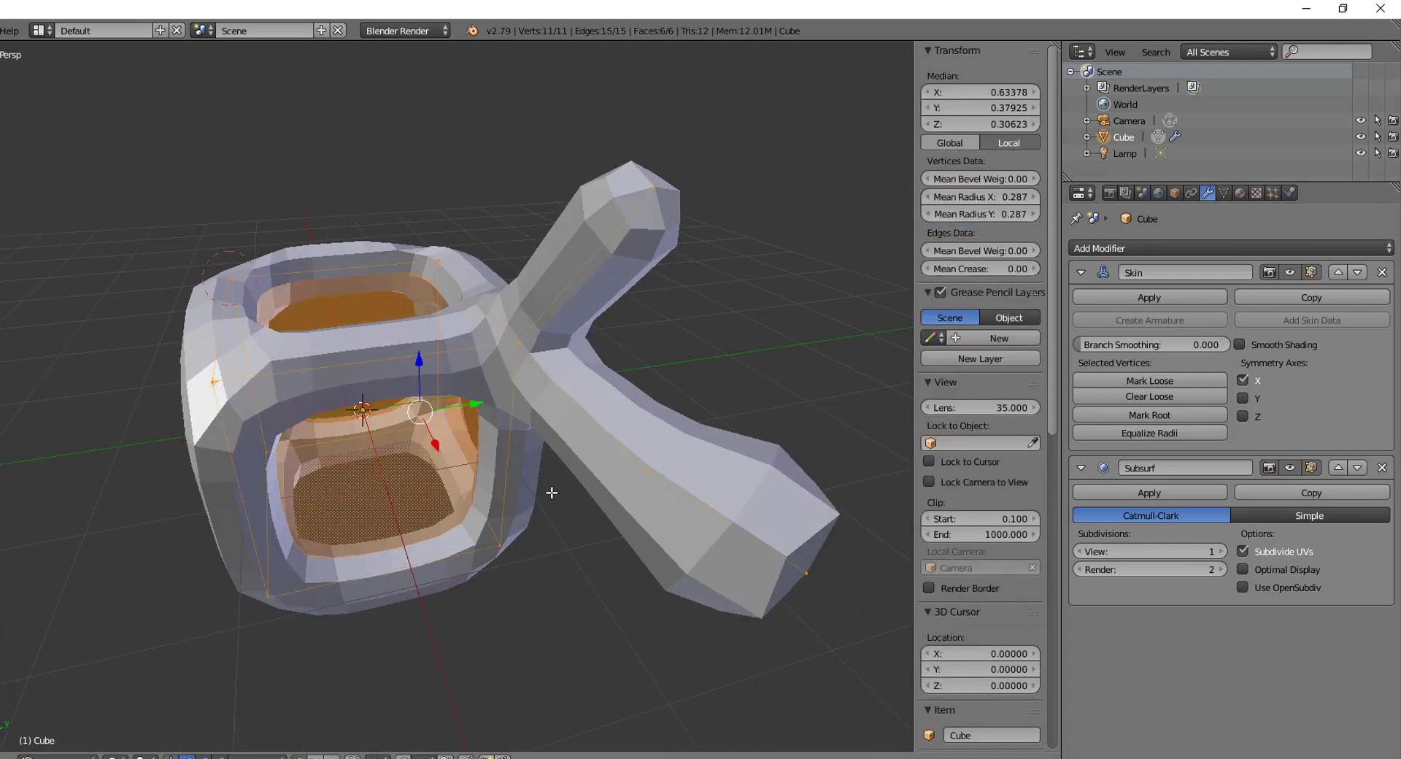
{"action": "key", "text": "alt+m"}
{"action": "left_click", "coordinate": [540, 494]}
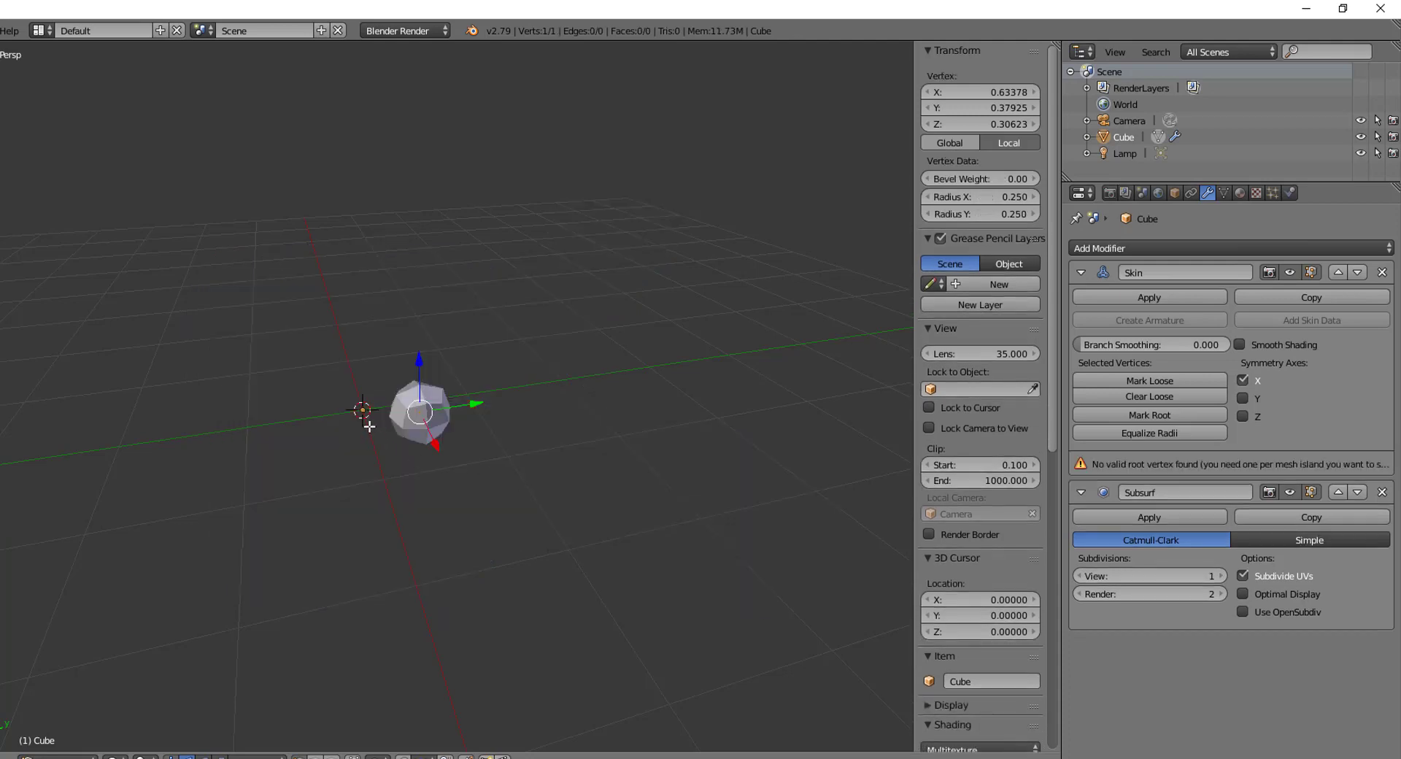
{"action": "key", "text": "ctrl+z"}
Step: Merge all vertices into one at the 3D cursor and switch to front view
{"action": "key", "text": "alt+m"}
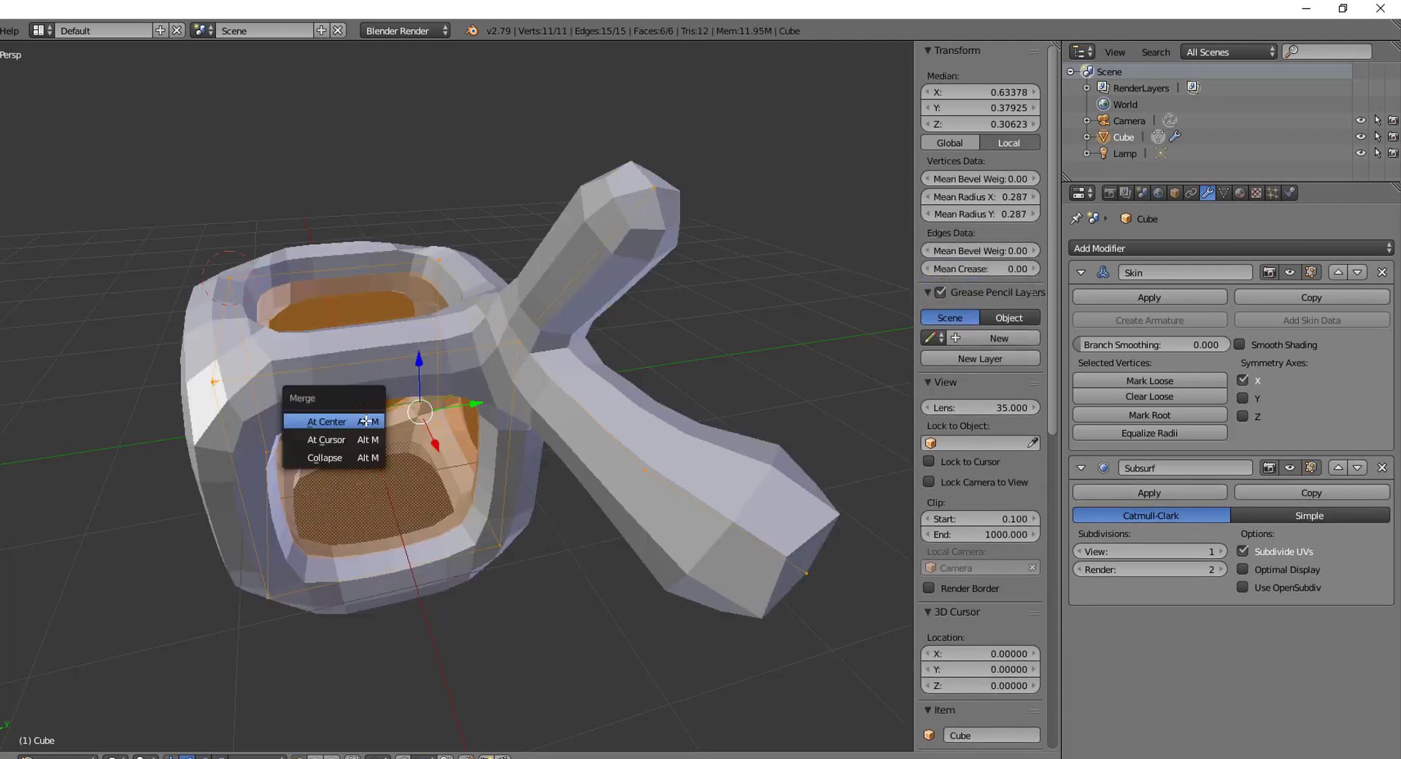
{"action": "left_click", "coordinate": [349, 447]}
{"action": "middle_click_drag", "start_coordinate": [343, 429], "coordinate": [657, 391]}
{"action": "scroll", "coordinate": [406, 435], "scroll_direction": "up", "scroll_amount": 3}
{"action": "scroll", "coordinate": [384, 437], "scroll_direction": "up", "scroll_amount": 2}
{"action": "key", "text": "KP_1"}
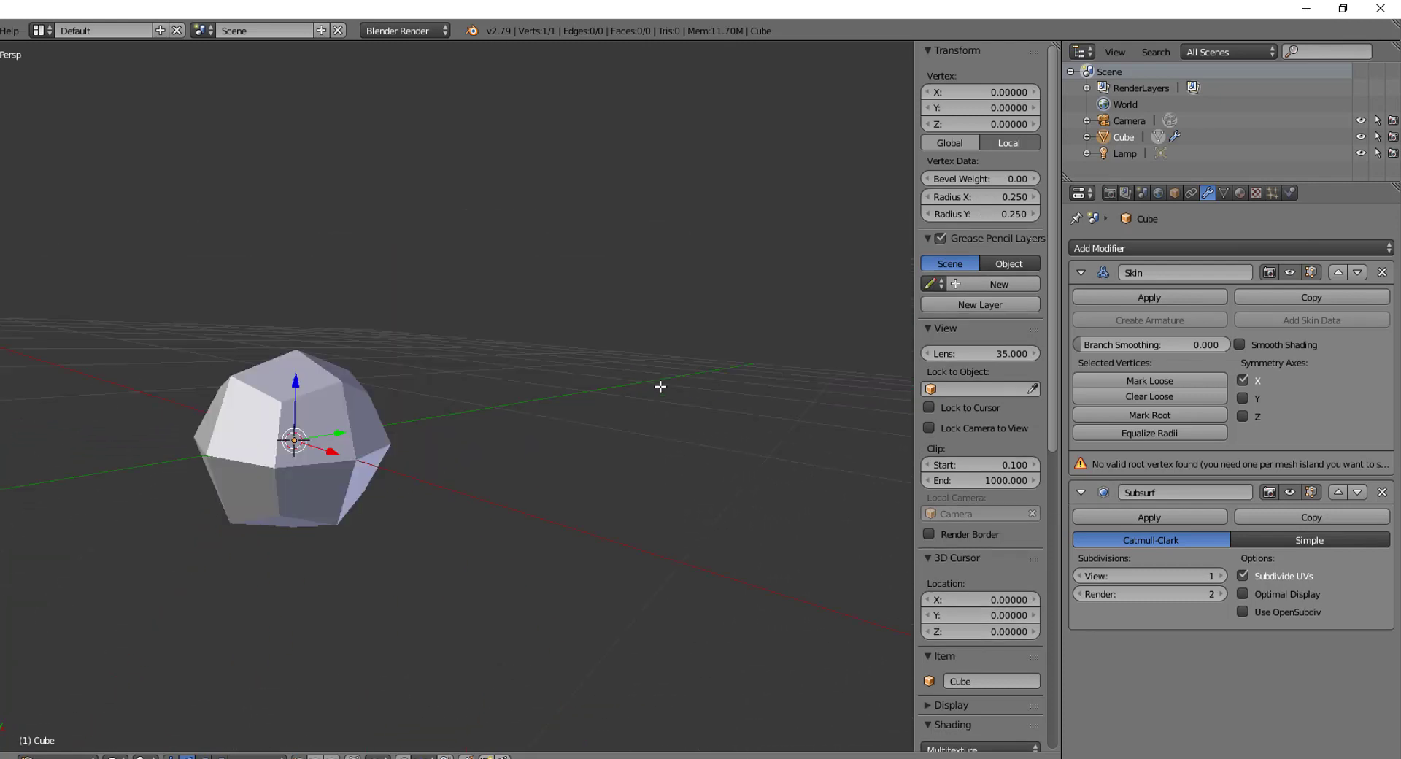
Step: Center the view on the vertex and extrude it straight up into a trunk
{"action": "key", "text": "KP_Decimal"}
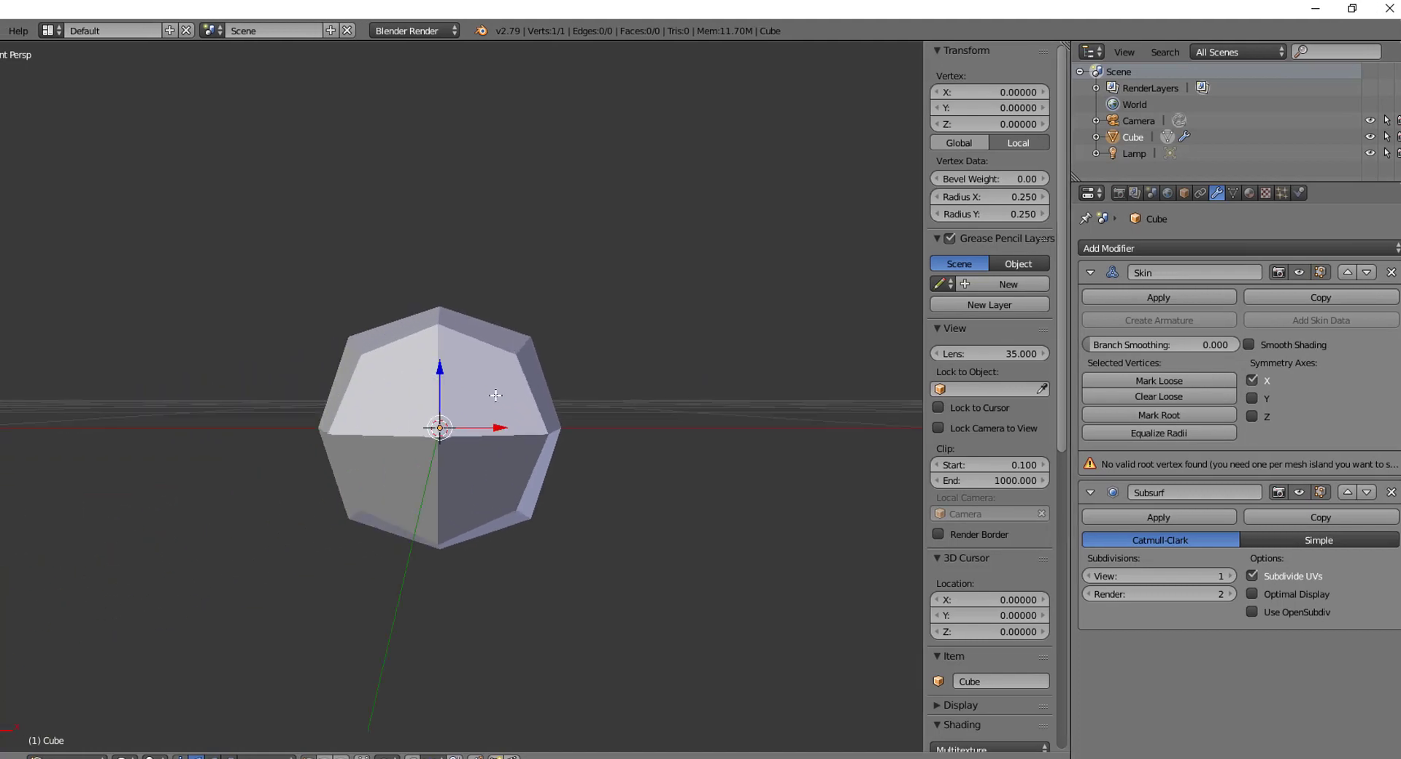
{"action": "scroll", "coordinate": [503, 398], "scroll_direction": "down", "scroll_amount": 3}
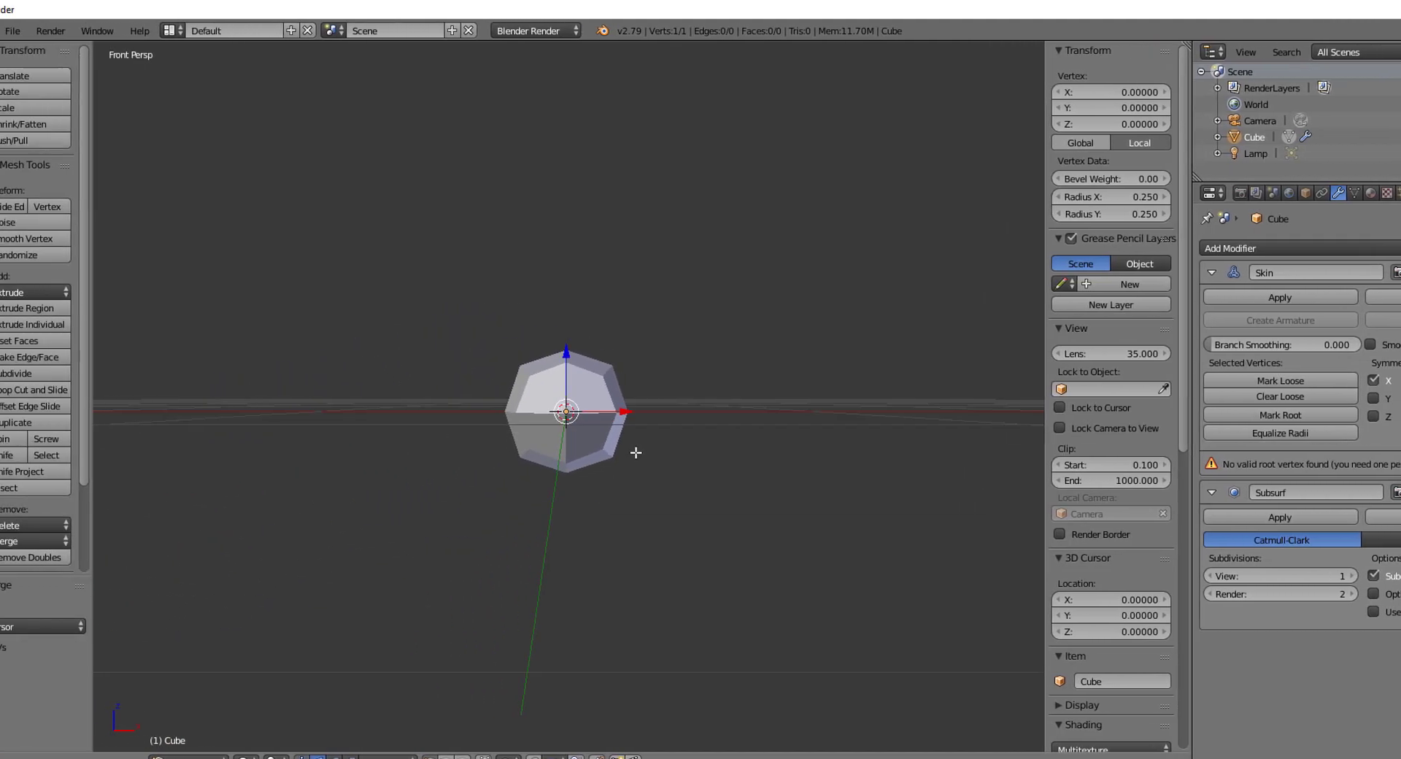
{"action": "middle_click_drag", "start_coordinate": [604, 321], "coordinate": [598, 415]}
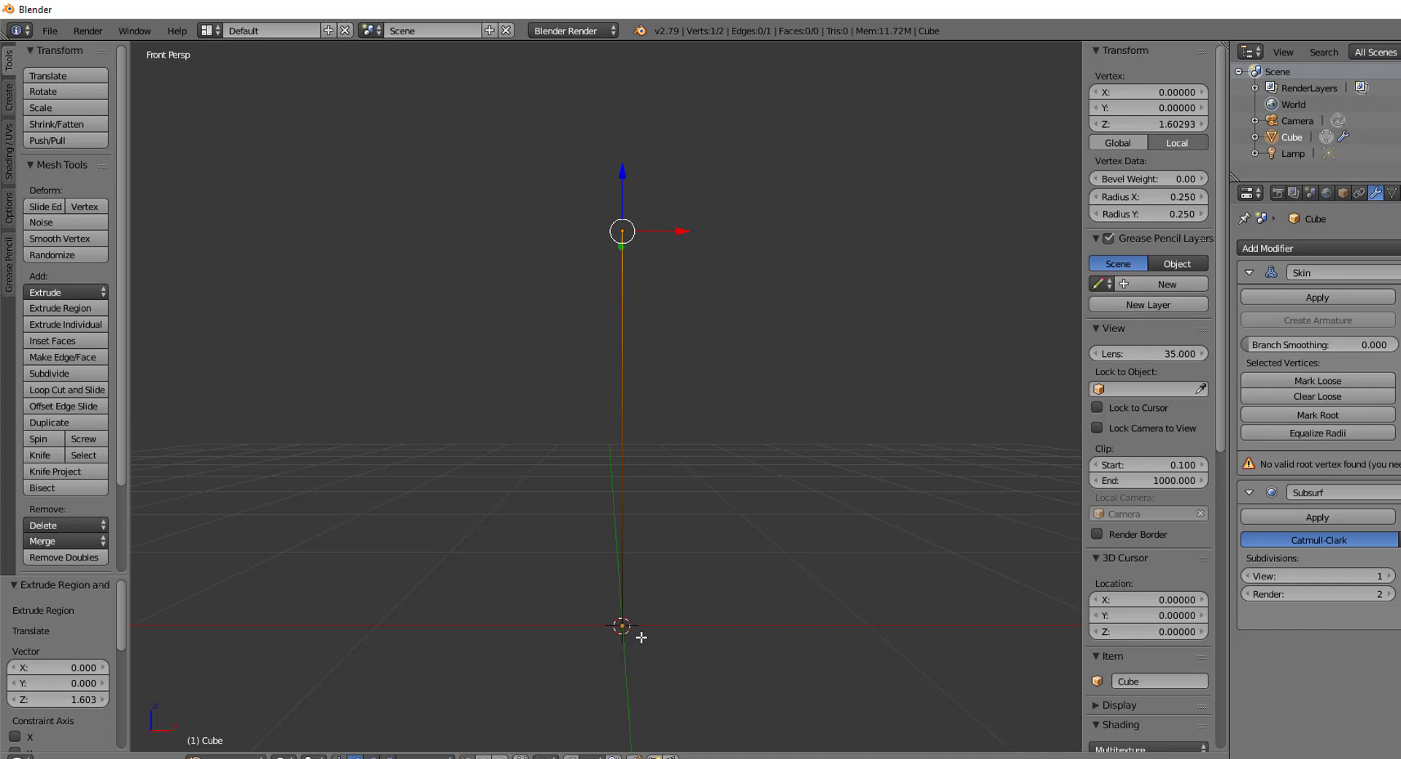
{"action": "key", "text": "ctrl+z"}
{"action": "key", "text": "ctrl+shift+z"}
{"action": "right_click", "coordinate": [660, 644]}
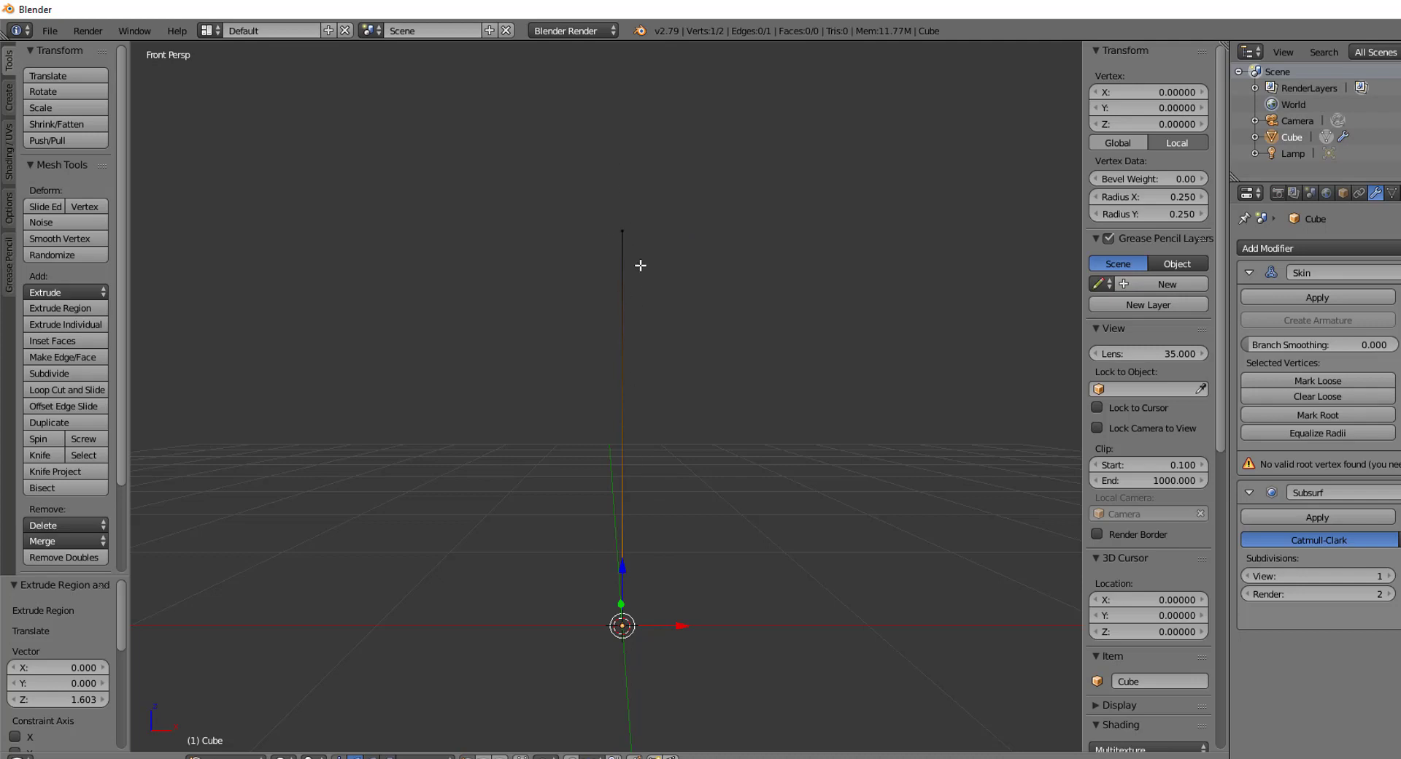
Step: Extrude two branches from the trunk's top vertex, one up-right and one up-left
{"action": "right_click", "coordinate": [631, 242]}
{"action": "key", "text": "e"}
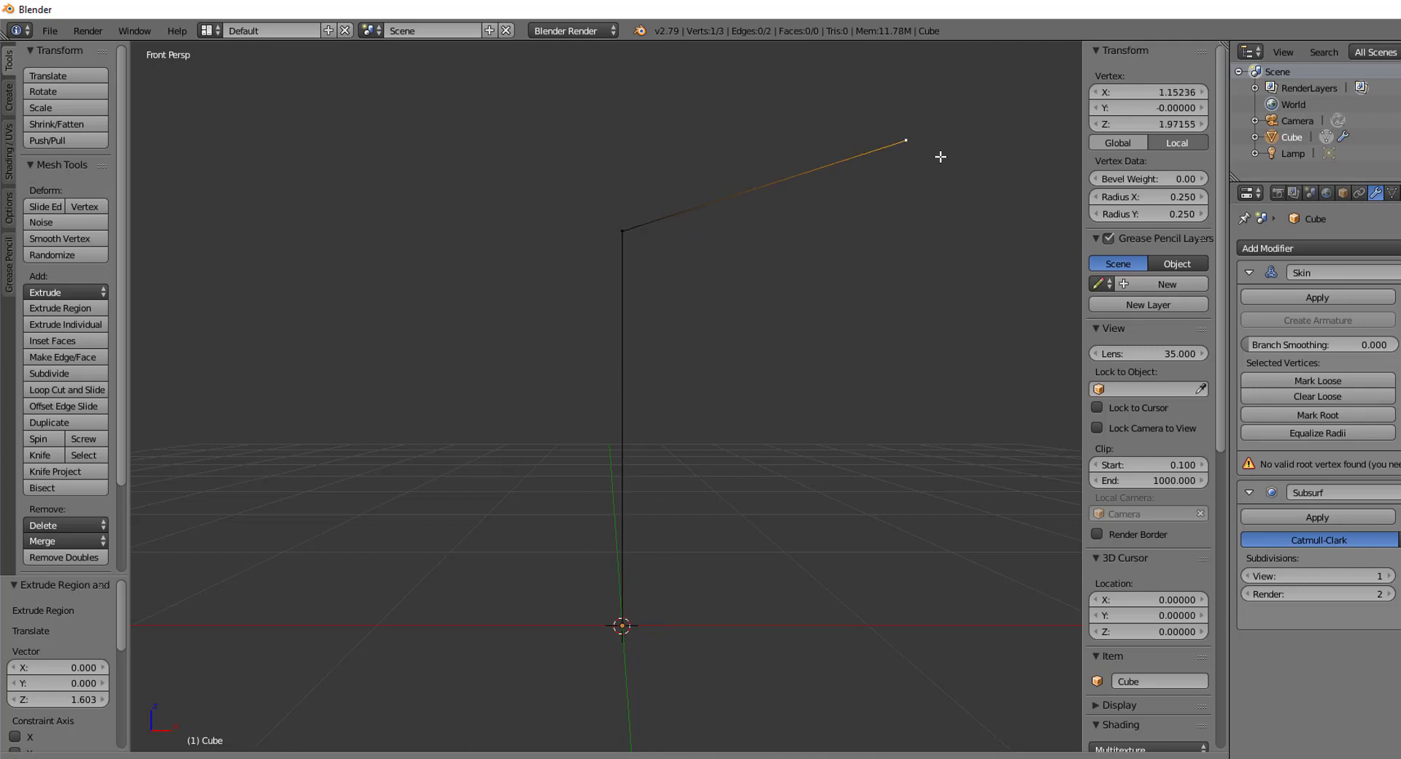
{"action": "left_click", "coordinate": [811, 189]}
{"action": "right_click", "coordinate": [616, 240]}
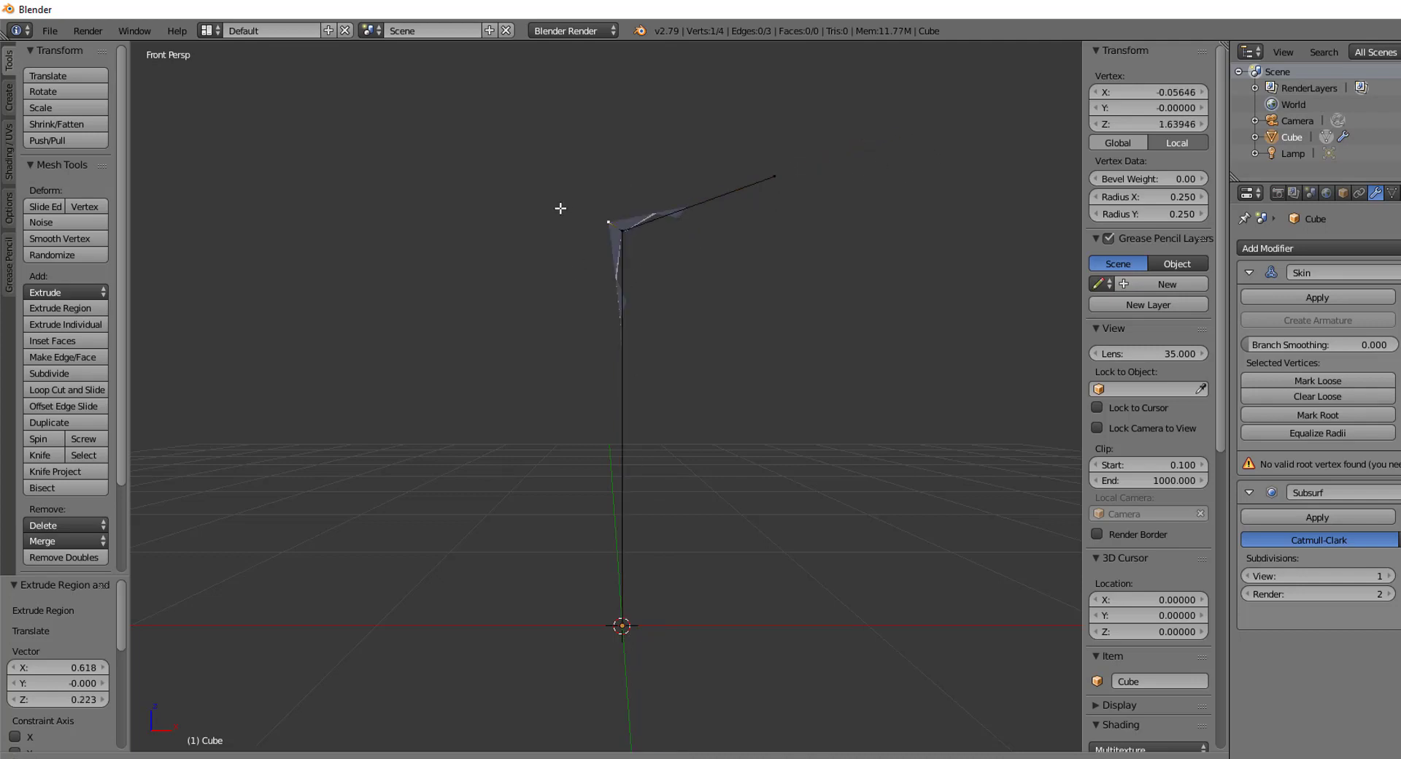
{"action": "key", "text": "e"}
{"action": "left_click", "coordinate": [447, 125]}
{"action": "right_click", "coordinate": [625, 632]}
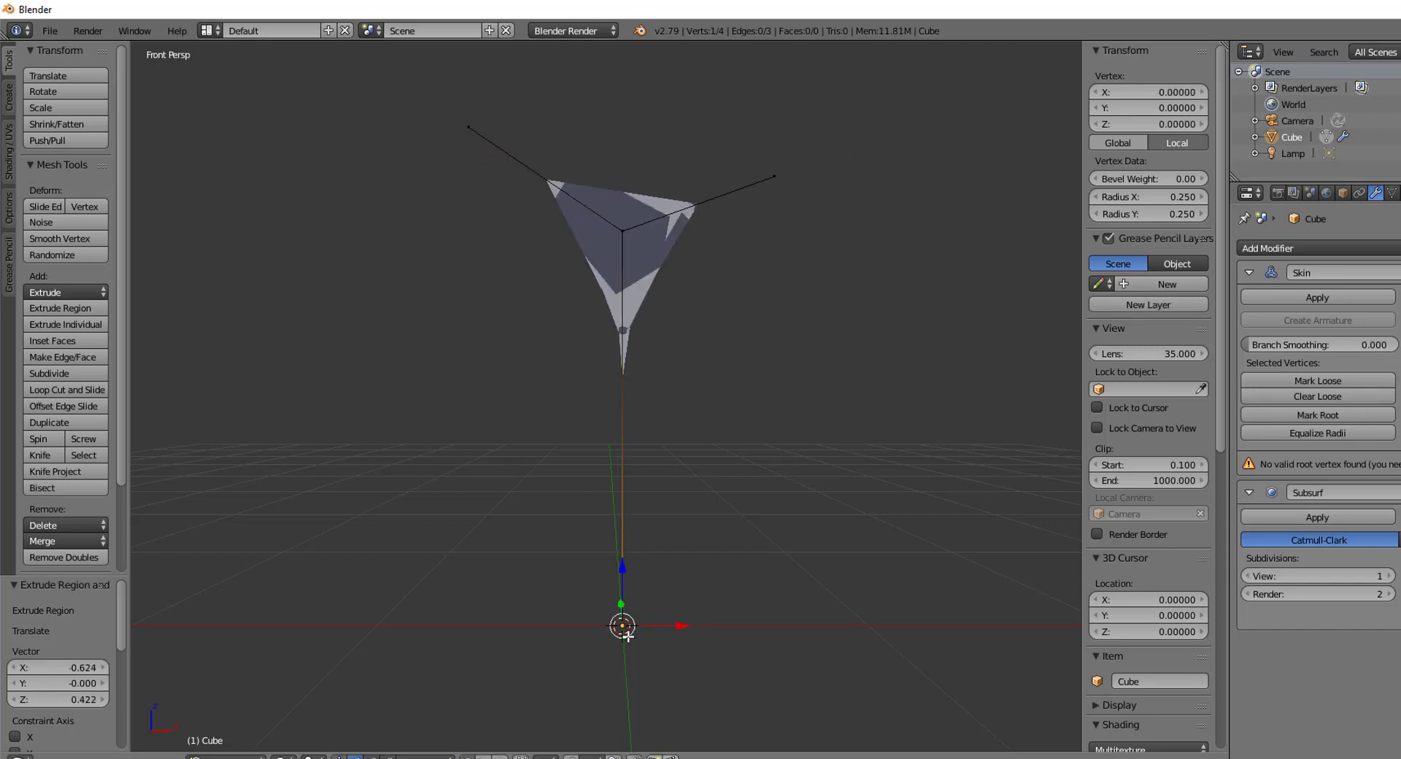
Step: Mark the trunk's bottom vertex as the skin root
{"action": "left_click", "coordinate": [1353, 415]}
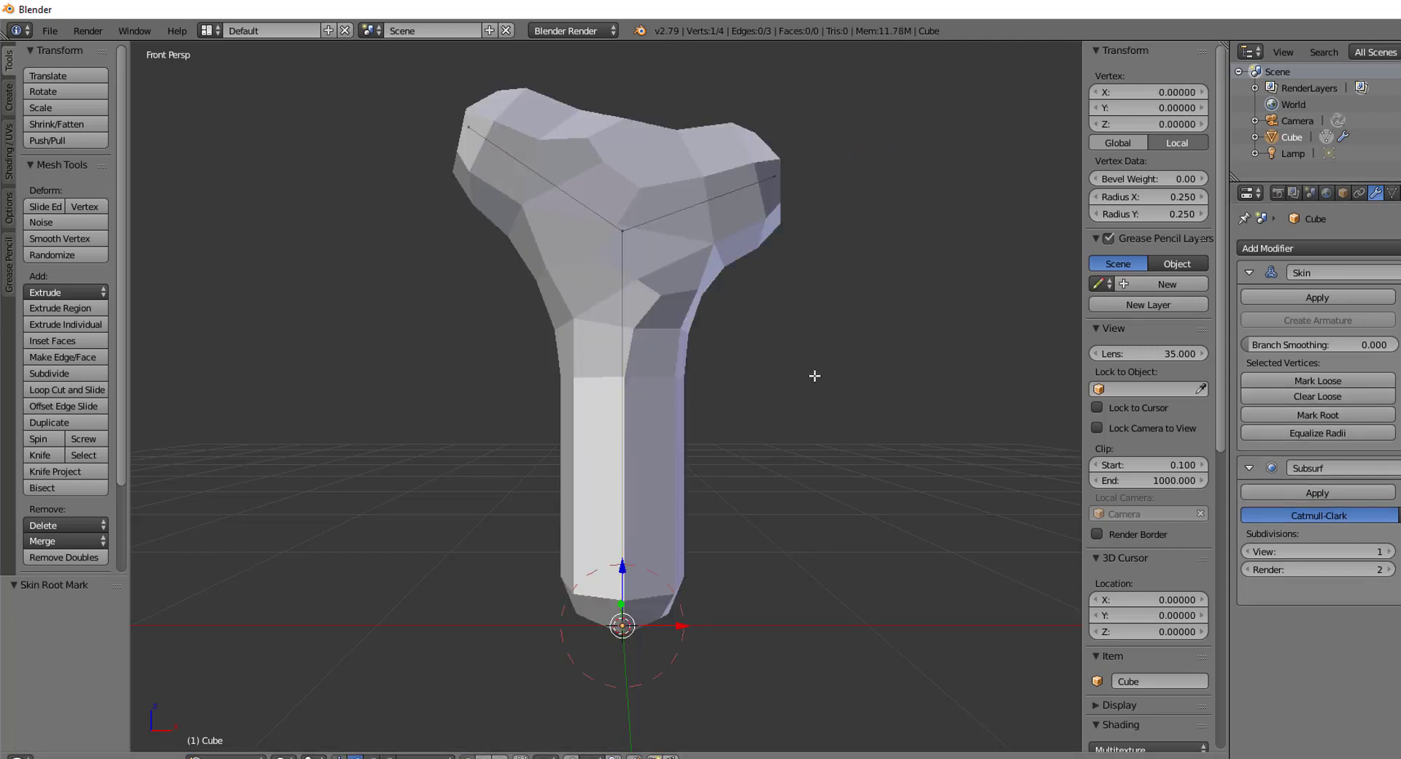
{"action": "scroll", "coordinate": [813, 365], "scroll_direction": "down", "scroll_amount": 1}
{"action": "middle_click_drag", "start_coordinate": [808, 348], "coordinate": [794, 327]}
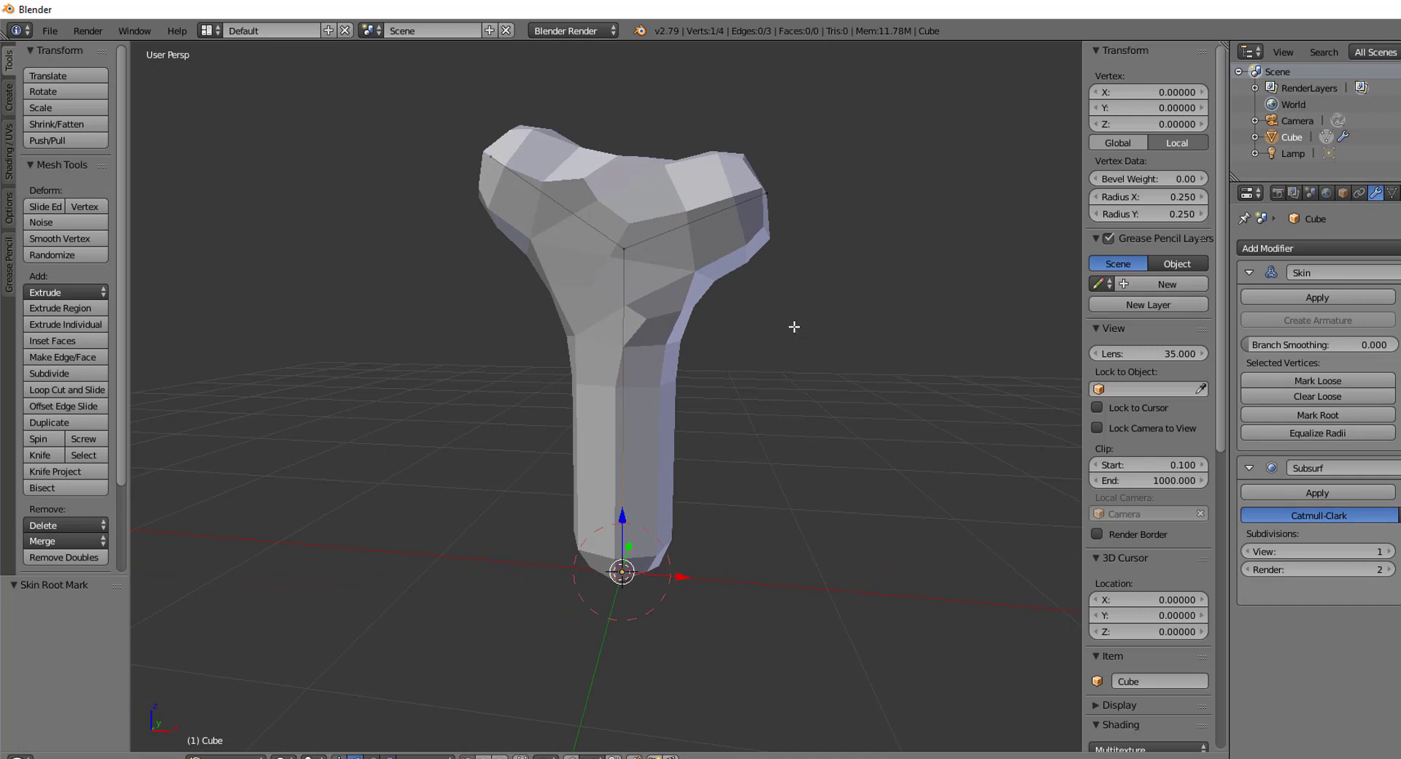
Step: Lengthen the right branch with two extruded vertices reaching out to the right
{"action": "right_click", "coordinate": [773, 181]}
{"action": "scroll", "coordinate": [825, 254], "scroll_direction": "down", "scroll_amount": 3}
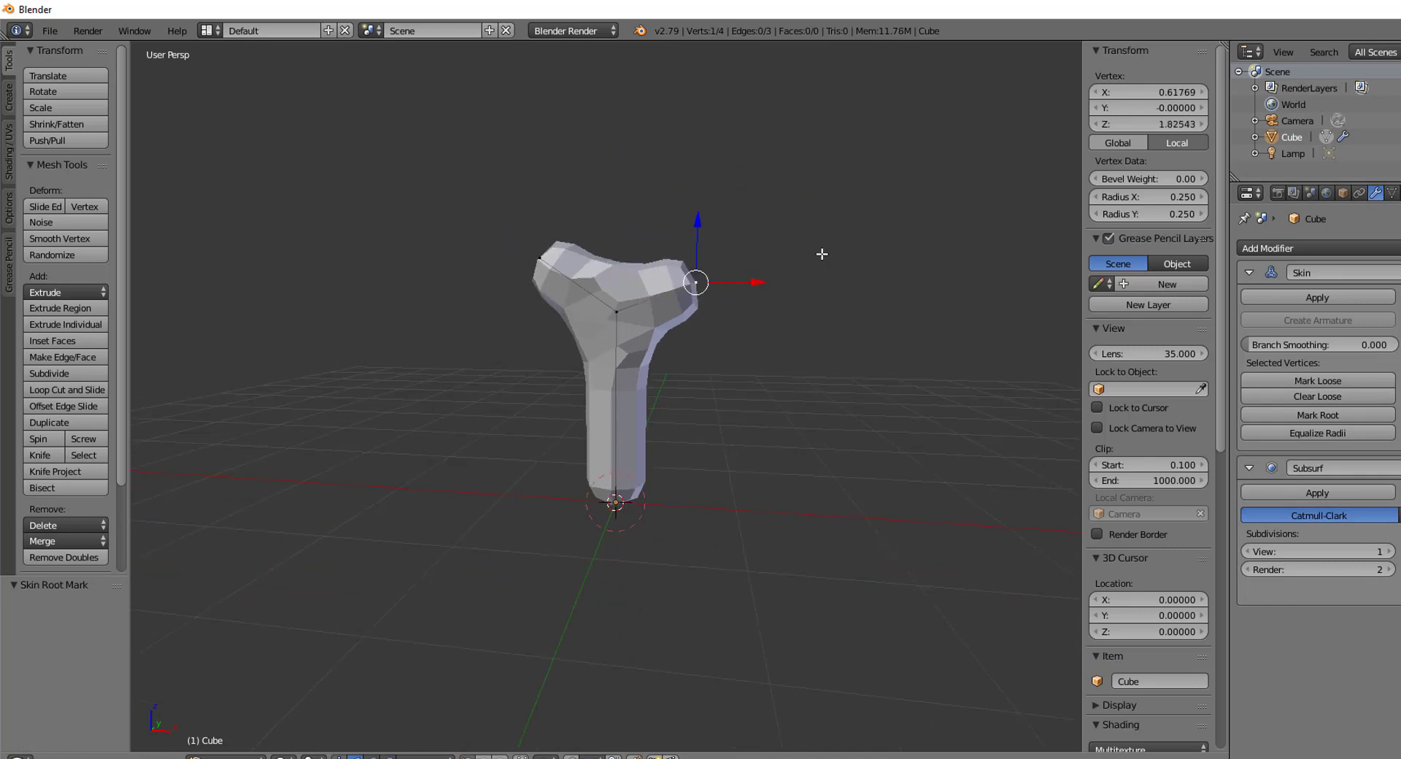
{"action": "middle_click_drag", "start_coordinate": [824, 252], "coordinate": [791, 369], "text": "shift"}
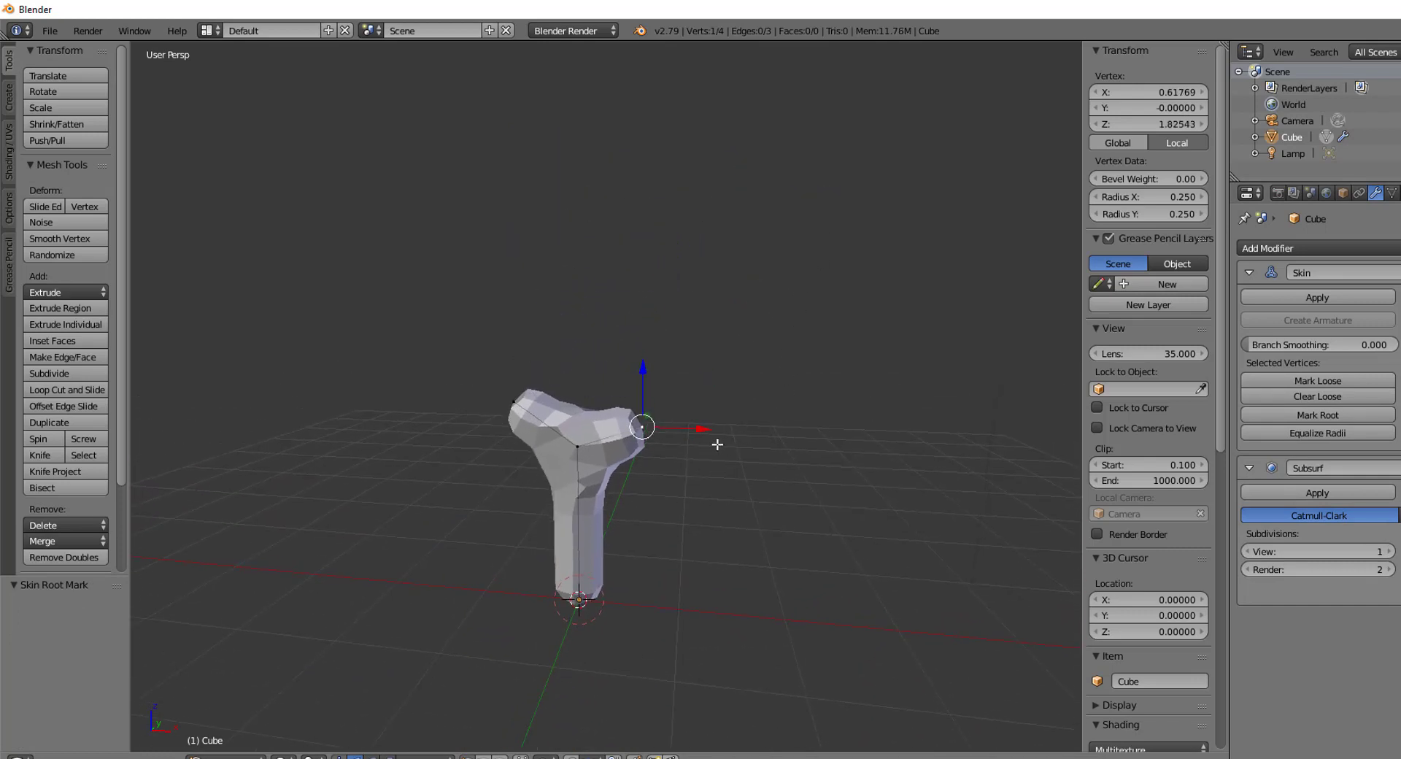
{"action": "key", "text": "e"}
{"action": "left_click", "coordinate": [808, 337]}
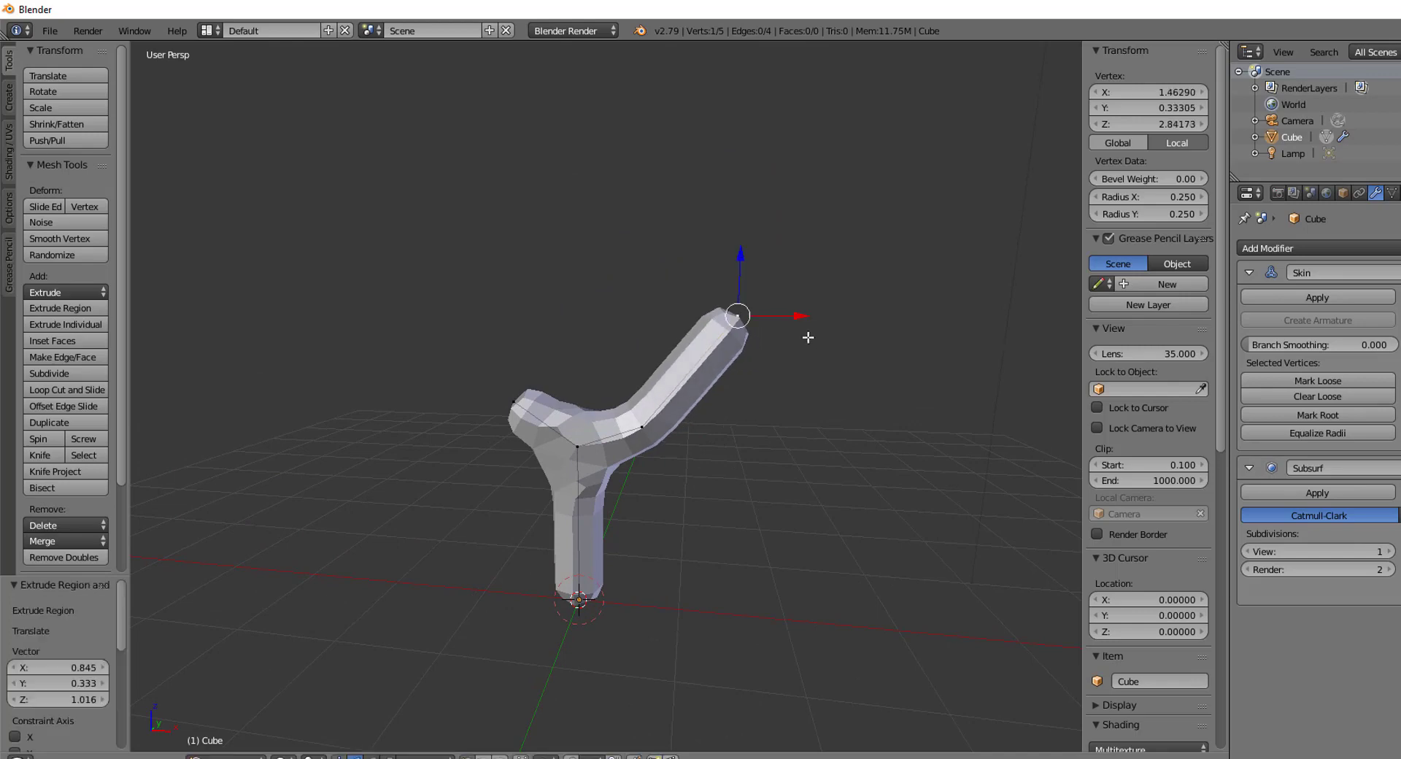
{"action": "key", "text": "e"}
{"action": "left_click", "coordinate": [964, 347]}
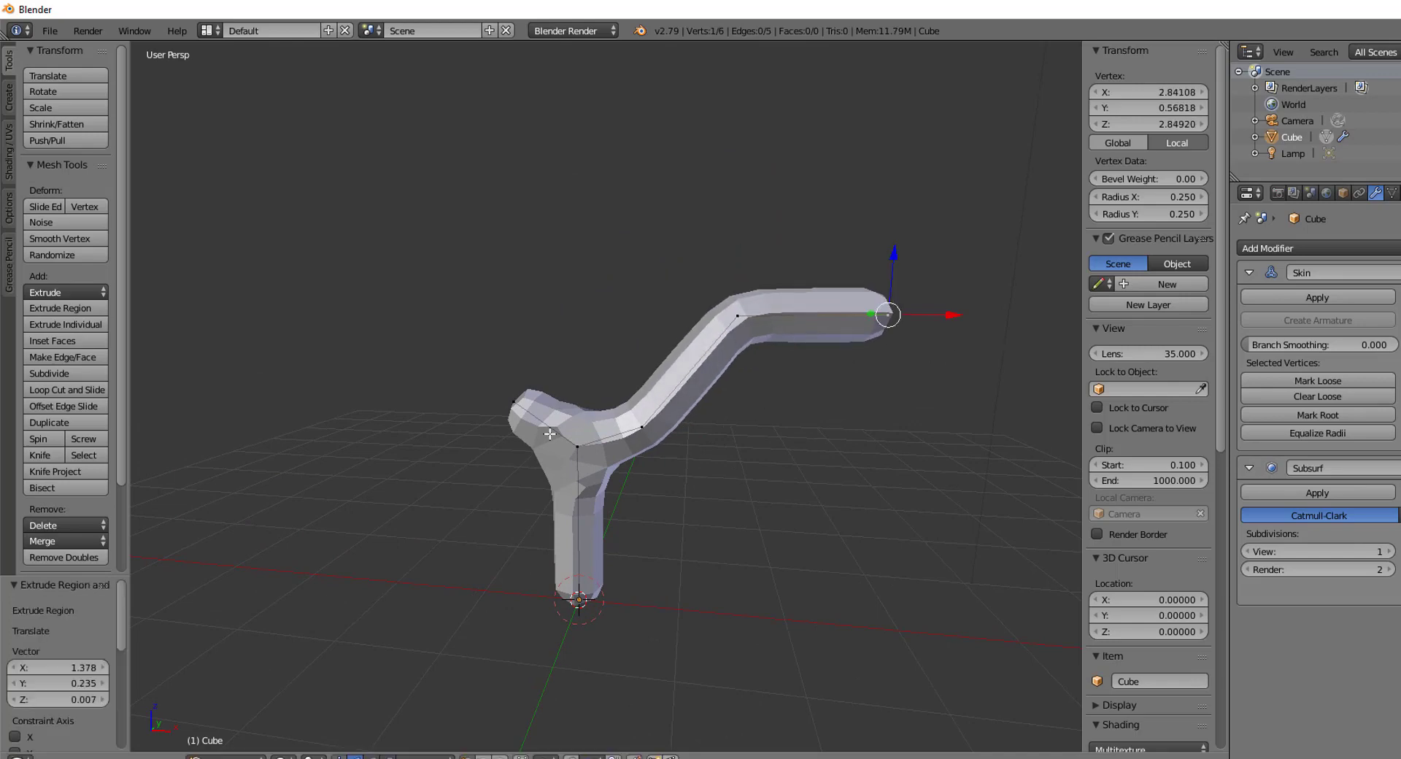
Step: Lengthen the left branch with two extruded vertices, the tip bending up-right
{"action": "right_click", "coordinate": [513, 397]}
{"action": "key", "text": "e"}
{"action": "left_click", "coordinate": [427, 279]}
{"action": "key", "text": "e"}
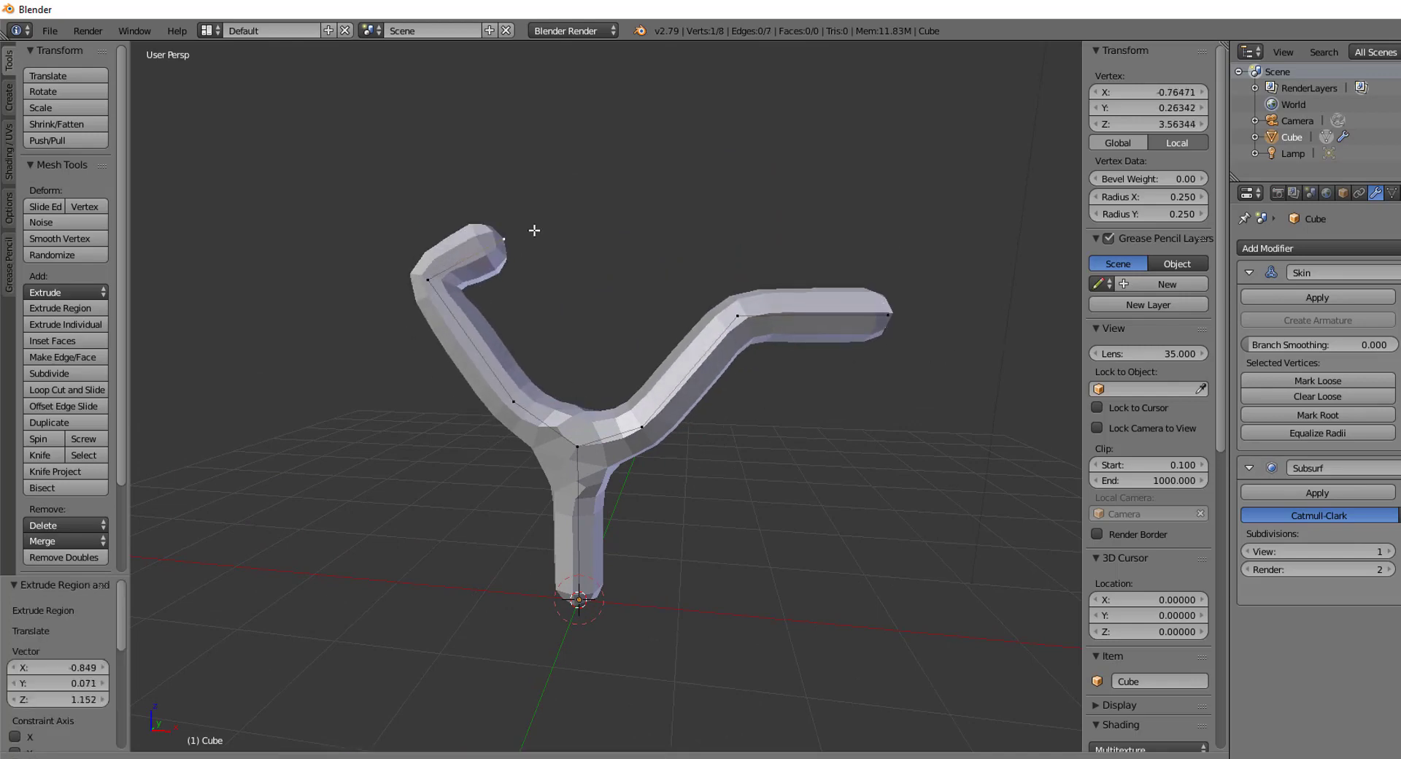
{"action": "left_click", "coordinate": [554, 162]}
Step: Move the left elbow, right elbow and right tip vertices to bend both branches
{"action": "right_click", "coordinate": [427, 279]}
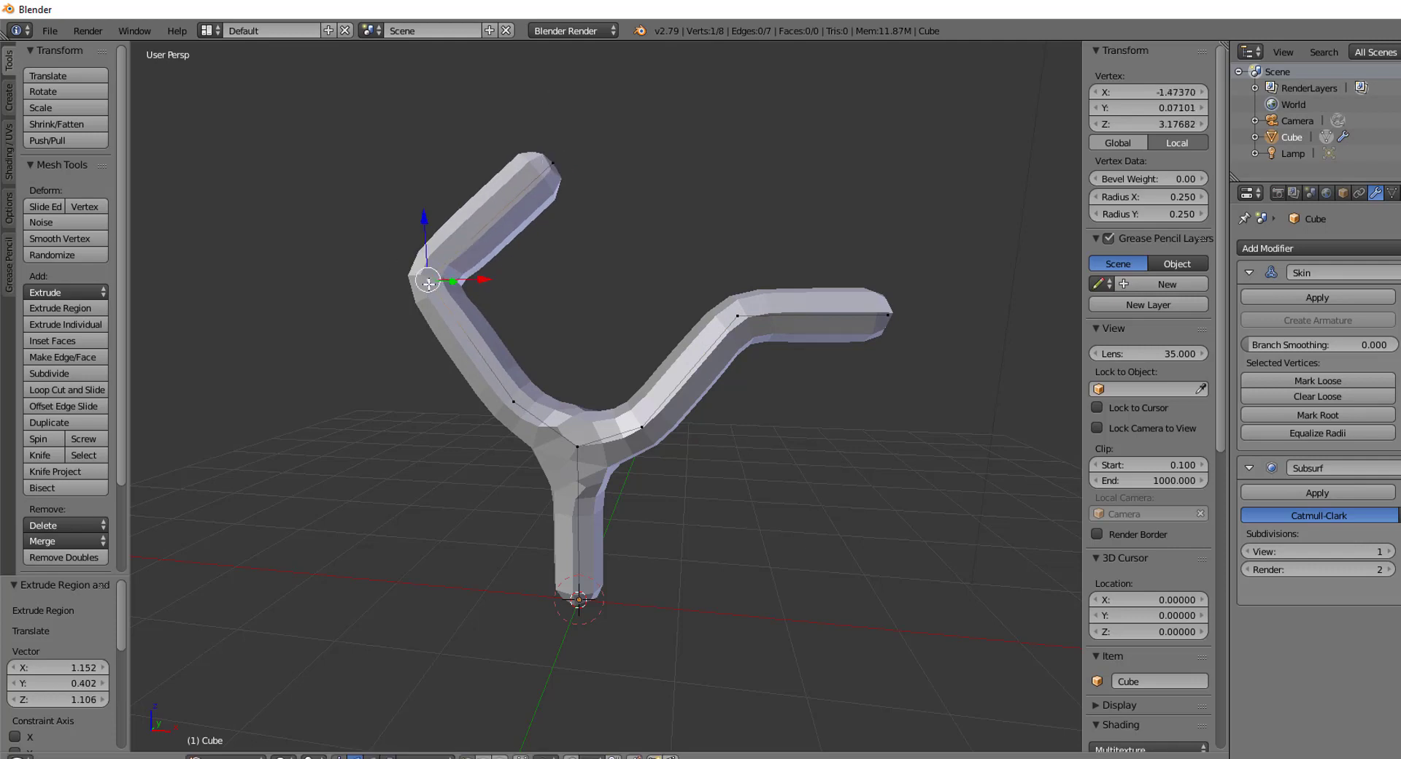
{"action": "key", "text": "g"}
{"action": "left_click", "coordinate": [469, 312]}
{"action": "right_click", "coordinate": [737, 312]}
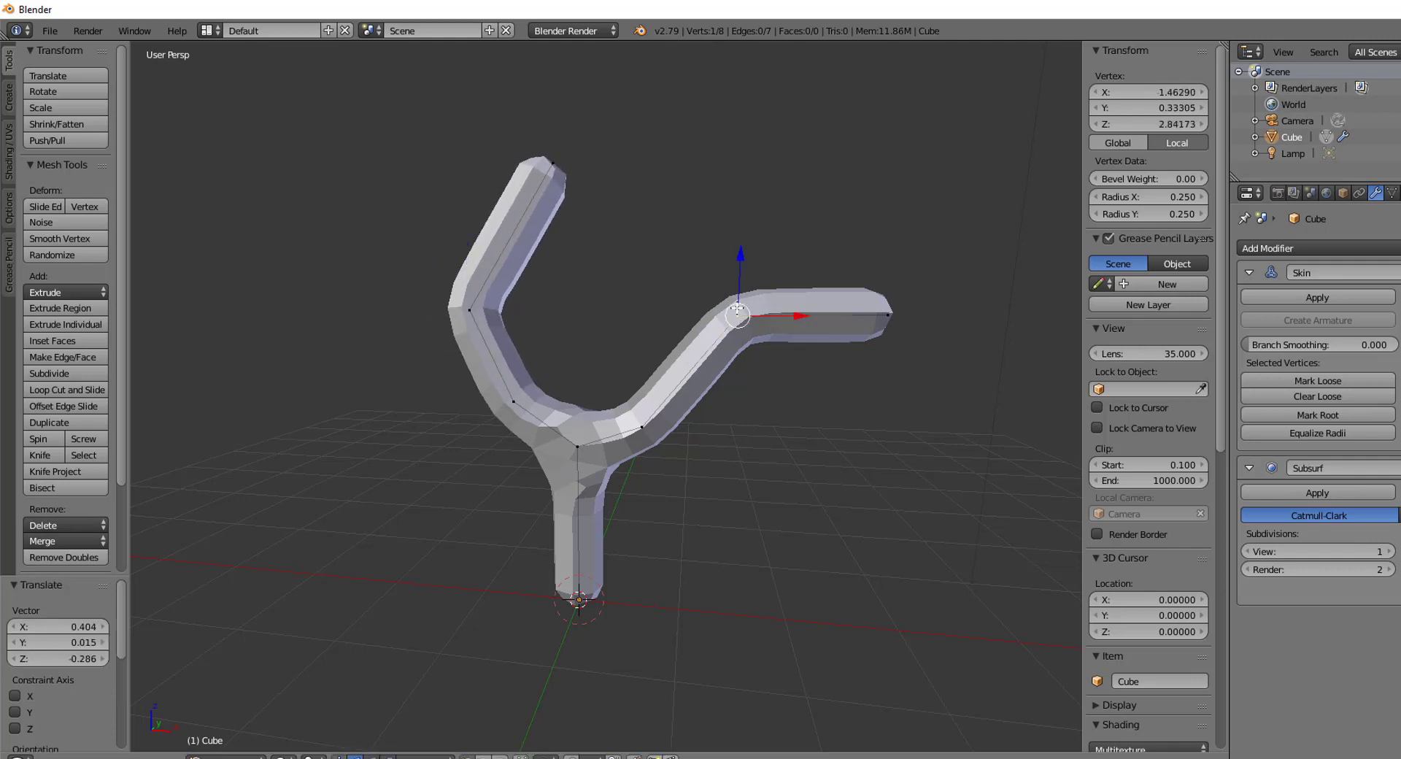
{"action": "key", "text": "g"}
{"action": "left_click", "coordinate": [706, 287]}
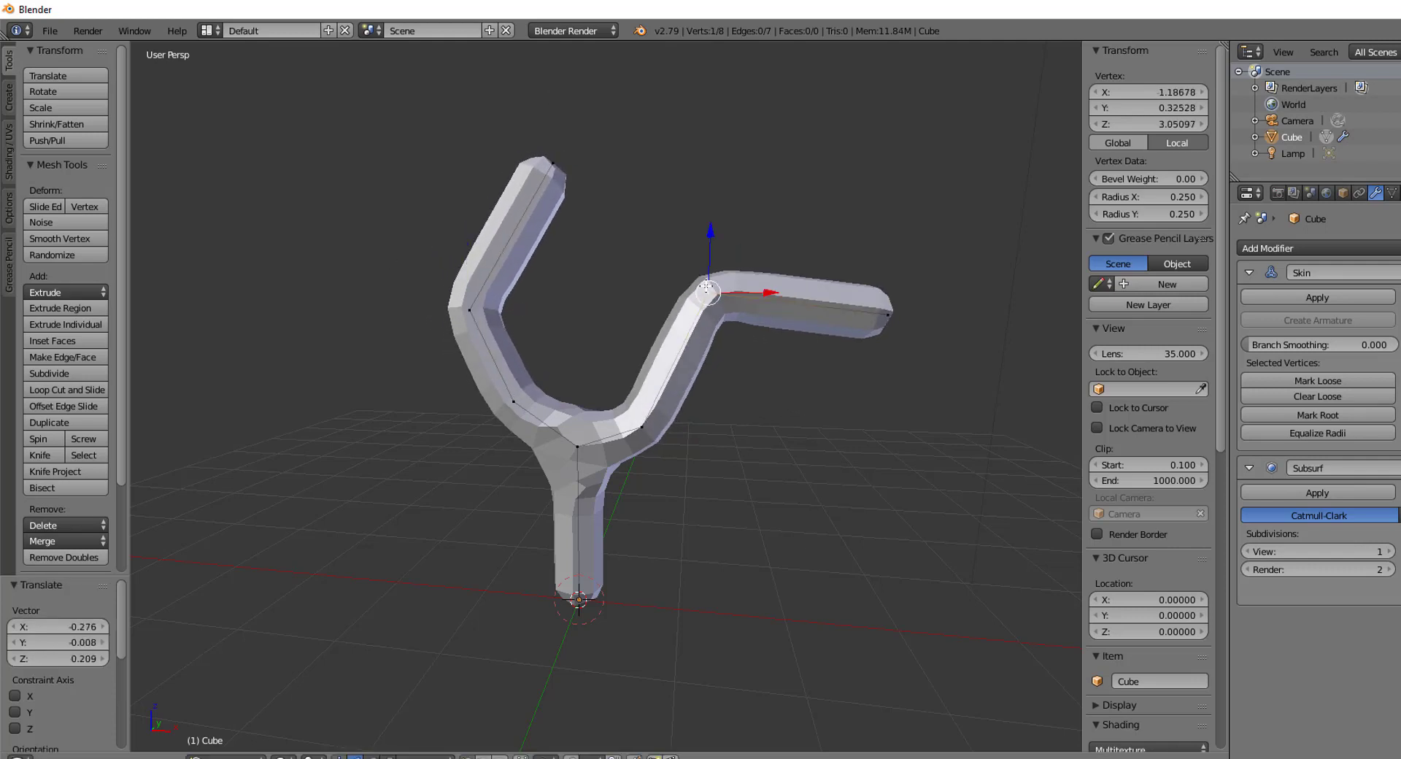
{"action": "right_click", "coordinate": [888, 315]}
{"action": "key", "text": "g"}
{"action": "left_click", "coordinate": [834, 248]}
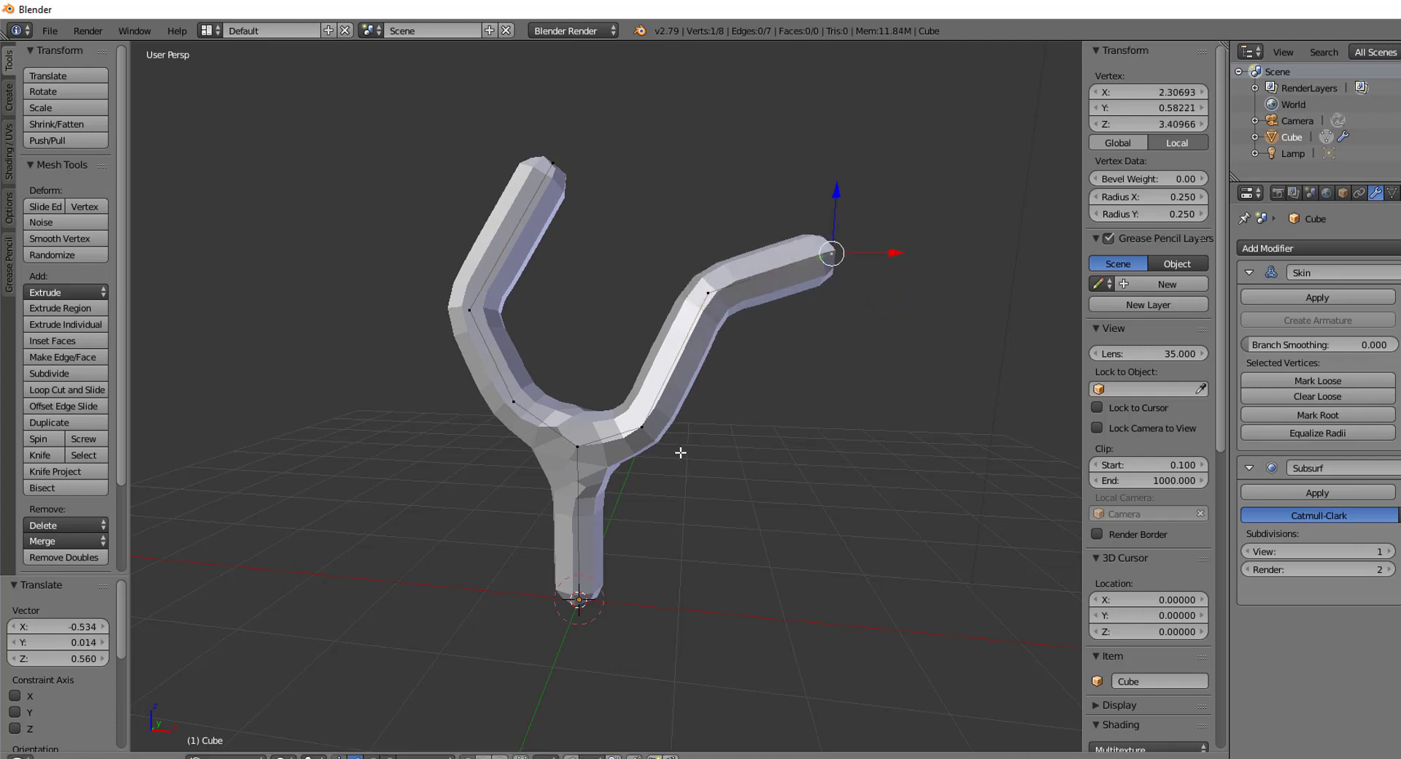
Step: Extrude a new two-vertex middle branch from the junction vertex
{"action": "right_click", "coordinate": [583, 436]}
{"action": "middle_click_drag", "start_coordinate": [728, 435], "coordinate": [656, 432]}
{"action": "key", "text": "e"}
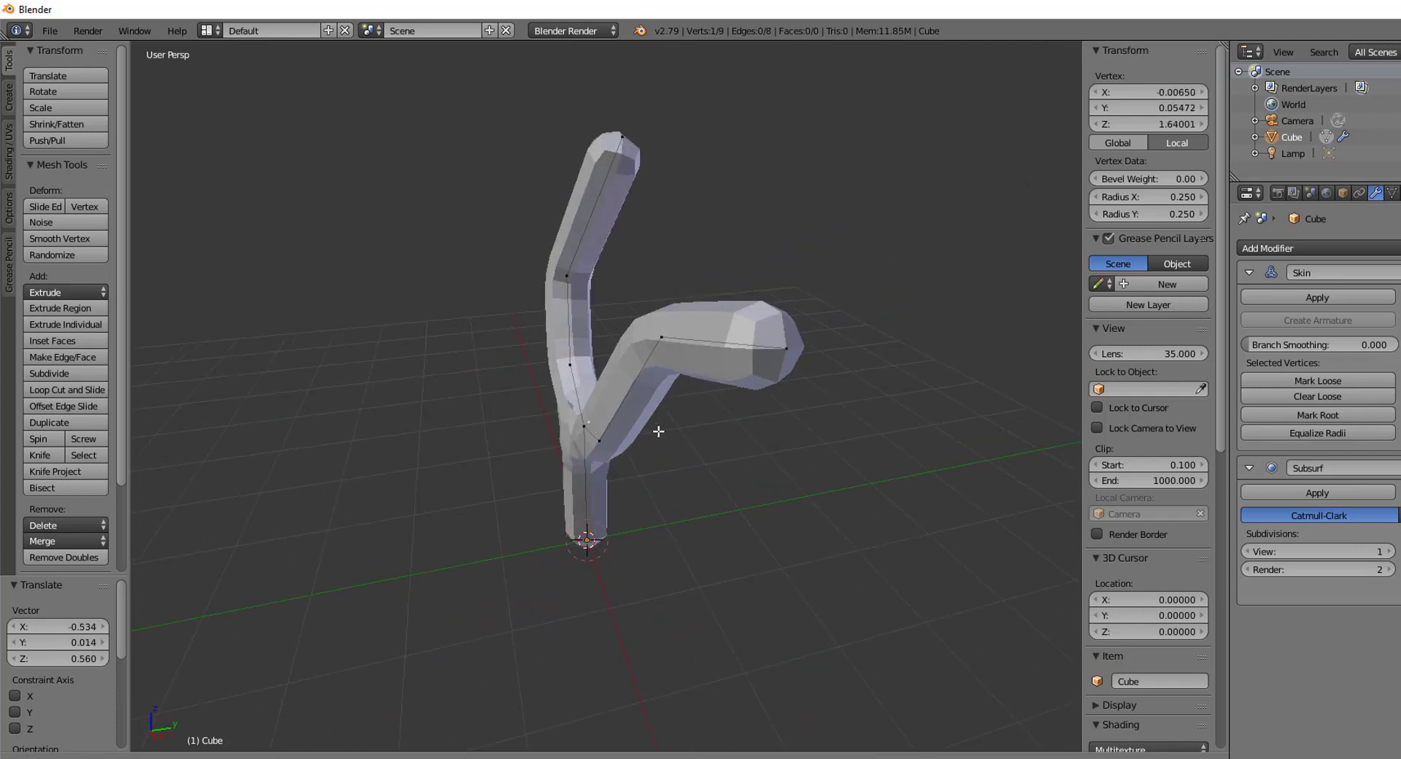
{"action": "left_click", "coordinate": [733, 372]}
{"action": "middle_click_drag", "start_coordinate": [733, 371], "coordinate": [729, 413]}
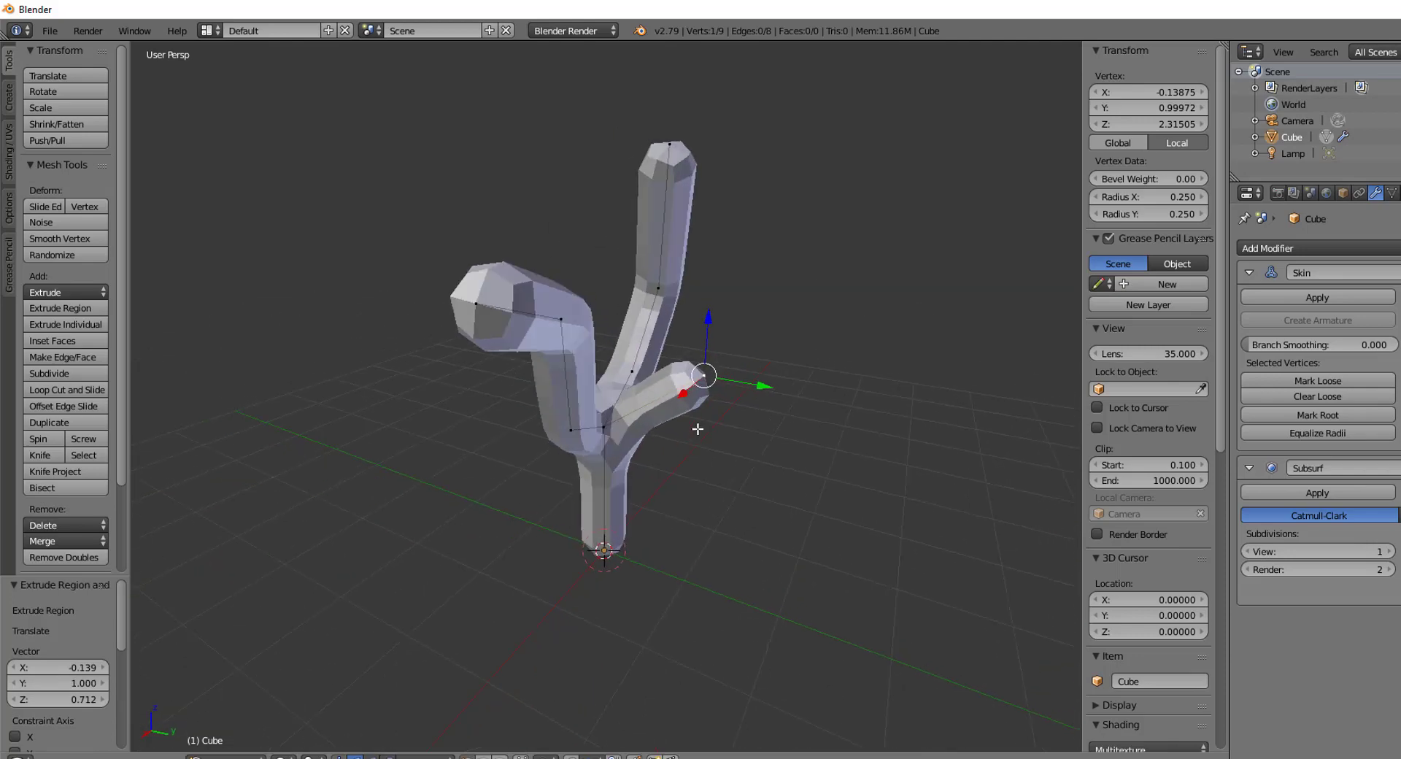
{"action": "left_click_drag", "start_coordinate": [711, 318], "coordinate": [722, 307]}
{"action": "key", "text": "e"}
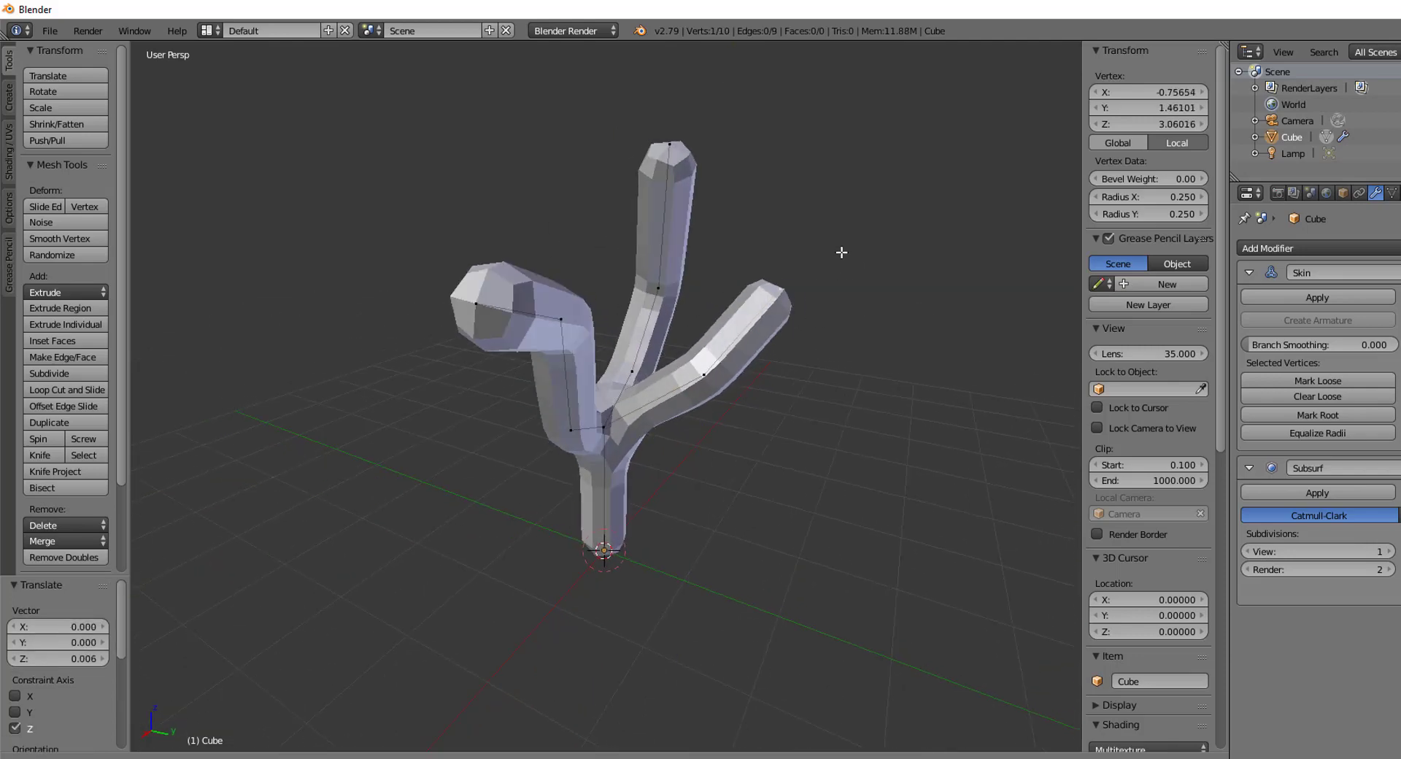
{"action": "left_click", "coordinate": [832, 292]}
{"action": "middle_click_drag", "start_coordinate": [798, 423], "coordinate": [894, 426]}
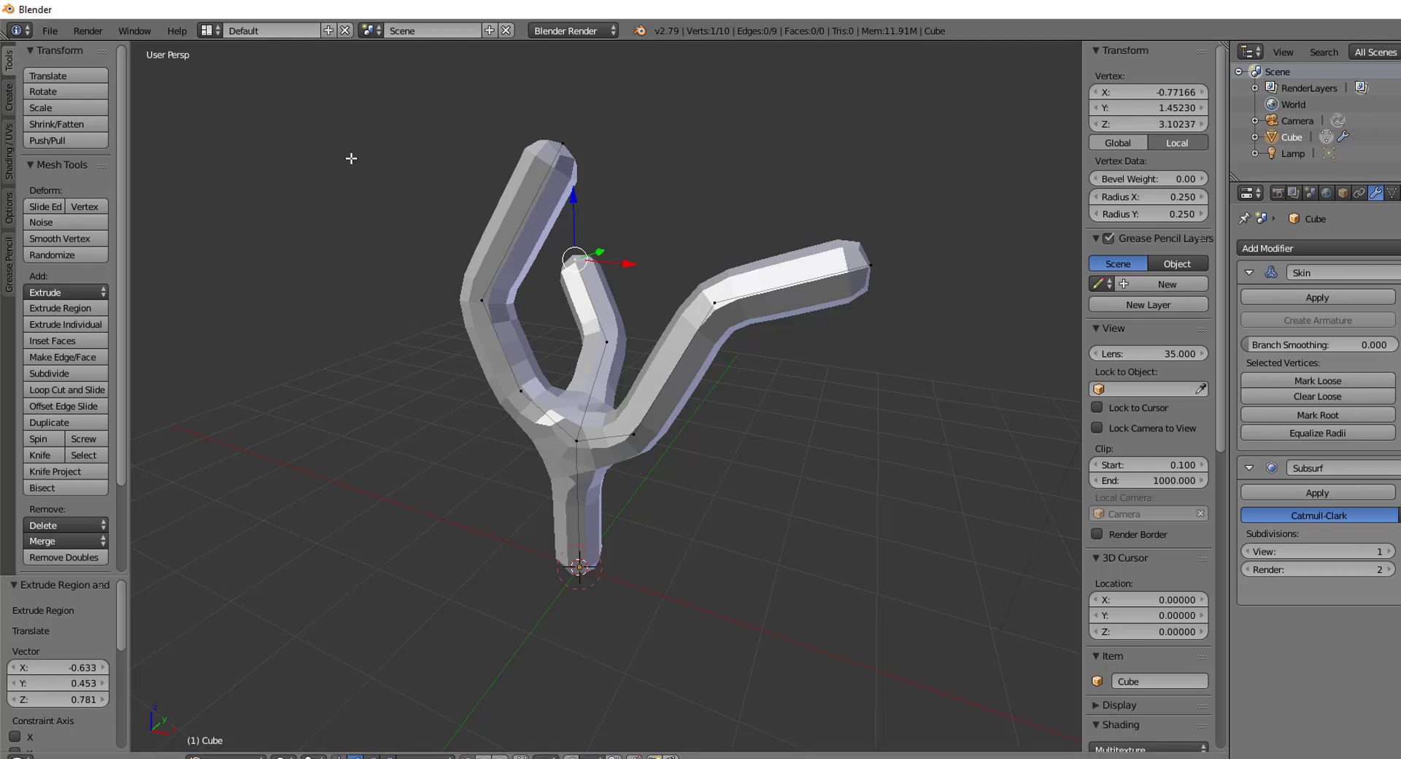
Step: Select the junction vertex and raise Branch Smoothing to 1.000
{"action": "right_click", "coordinate": [576, 441]}
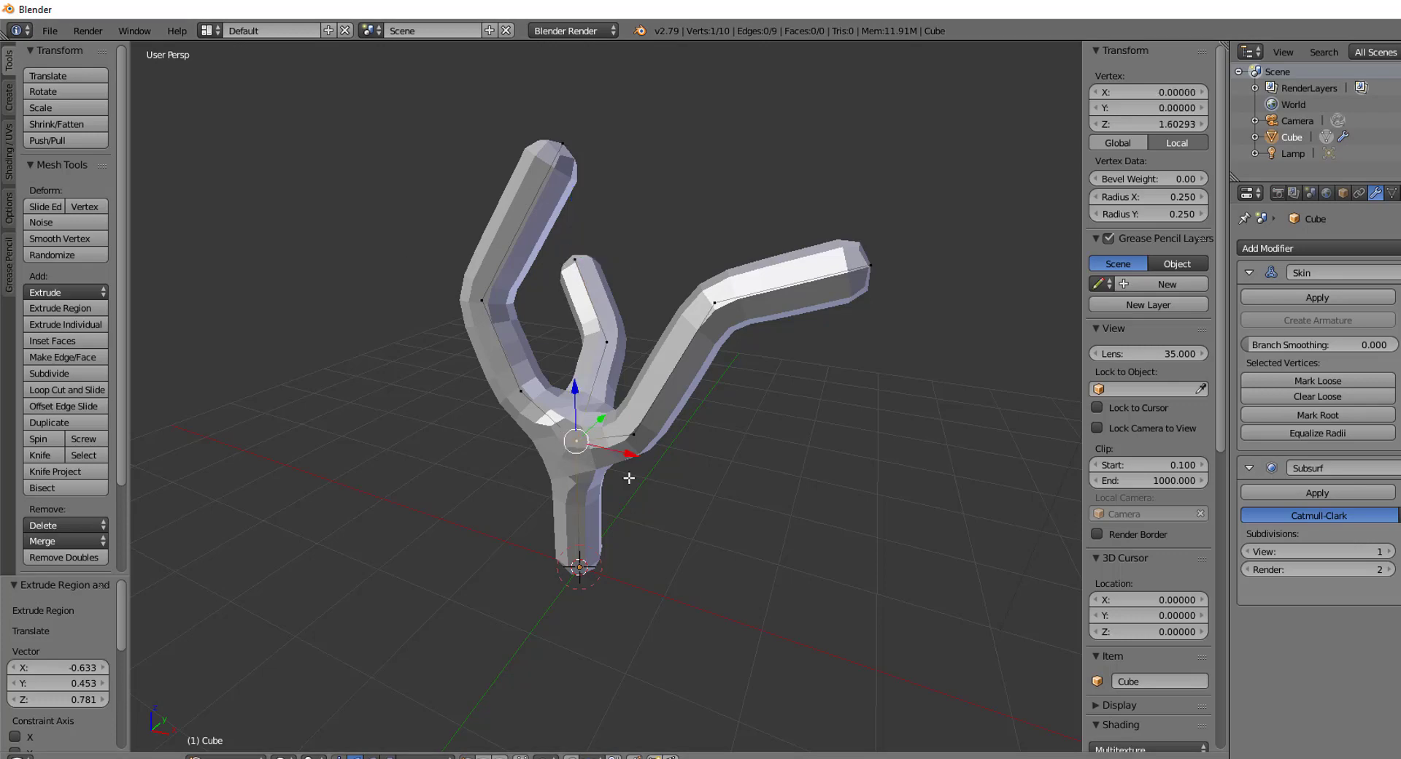
{"action": "middle_click_drag", "start_coordinate": [576, 440], "coordinate": [700, 474]}
{"action": "left_click_drag", "start_coordinate": [1333, 344], "coordinate": [1248, 345]}
Step: Reset Branch Smoothing to 0.000 and subdivide the trunk edge below the junction
{"action": "left_click", "coordinate": [1329, 380]}
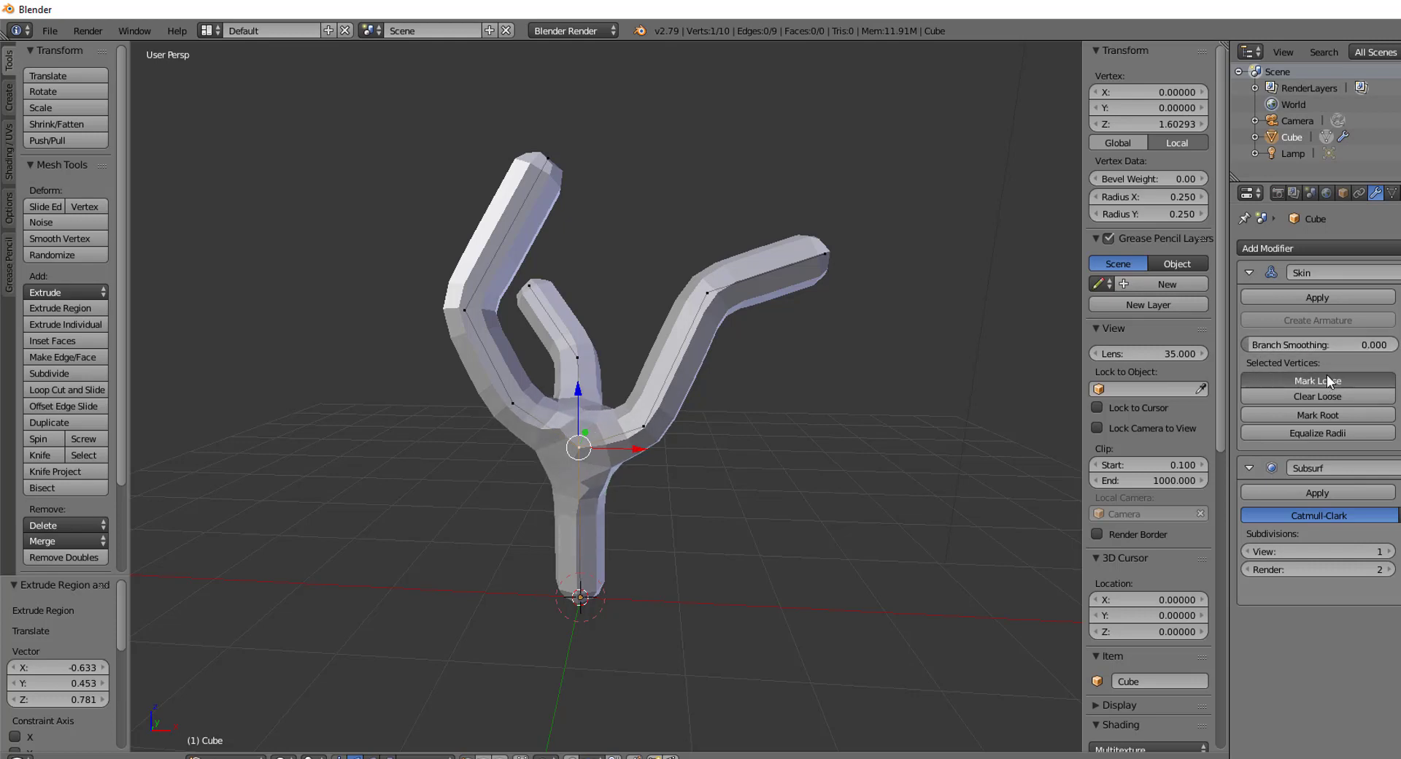
{"action": "right_click", "coordinate": [585, 617], "text": "shift"}
{"action": "key", "text": "w"}
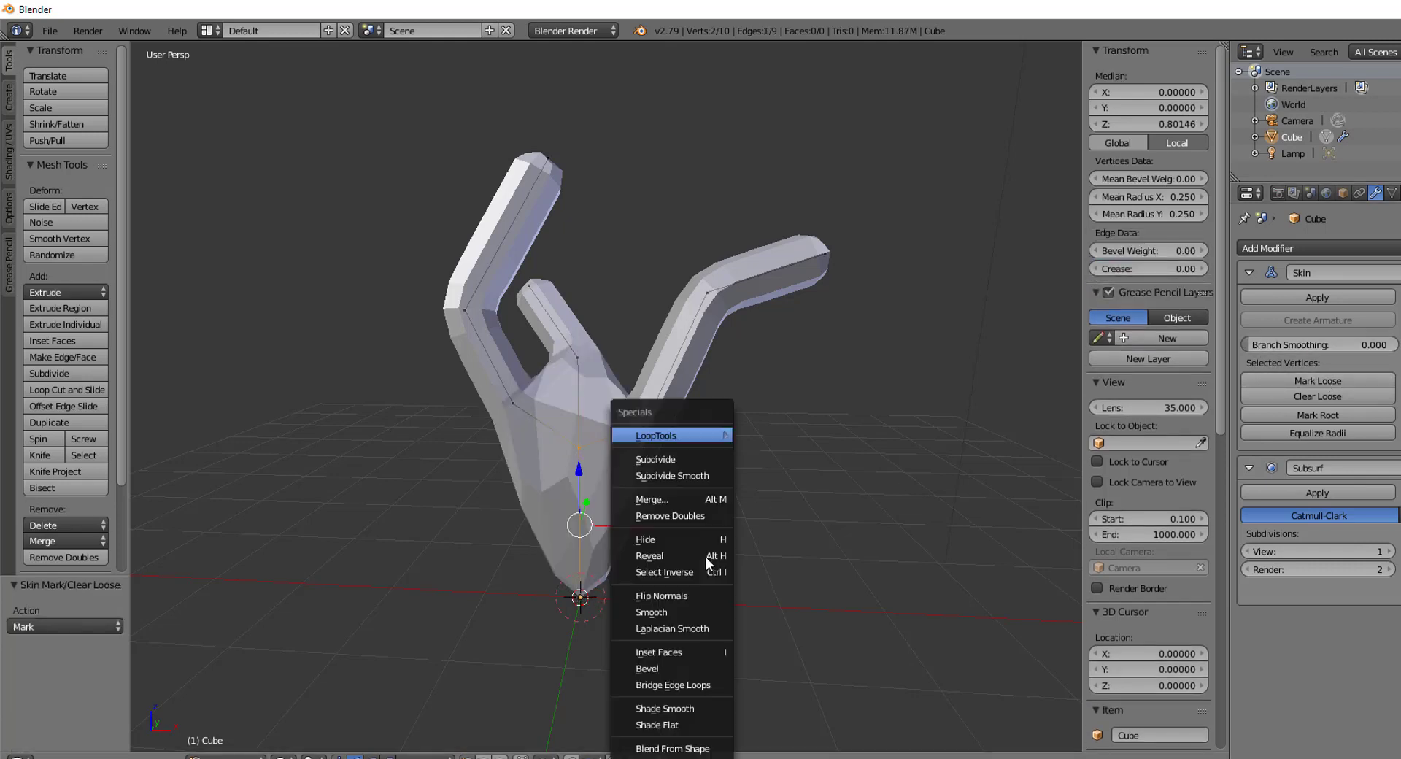
{"action": "left_click", "coordinate": [710, 458]}
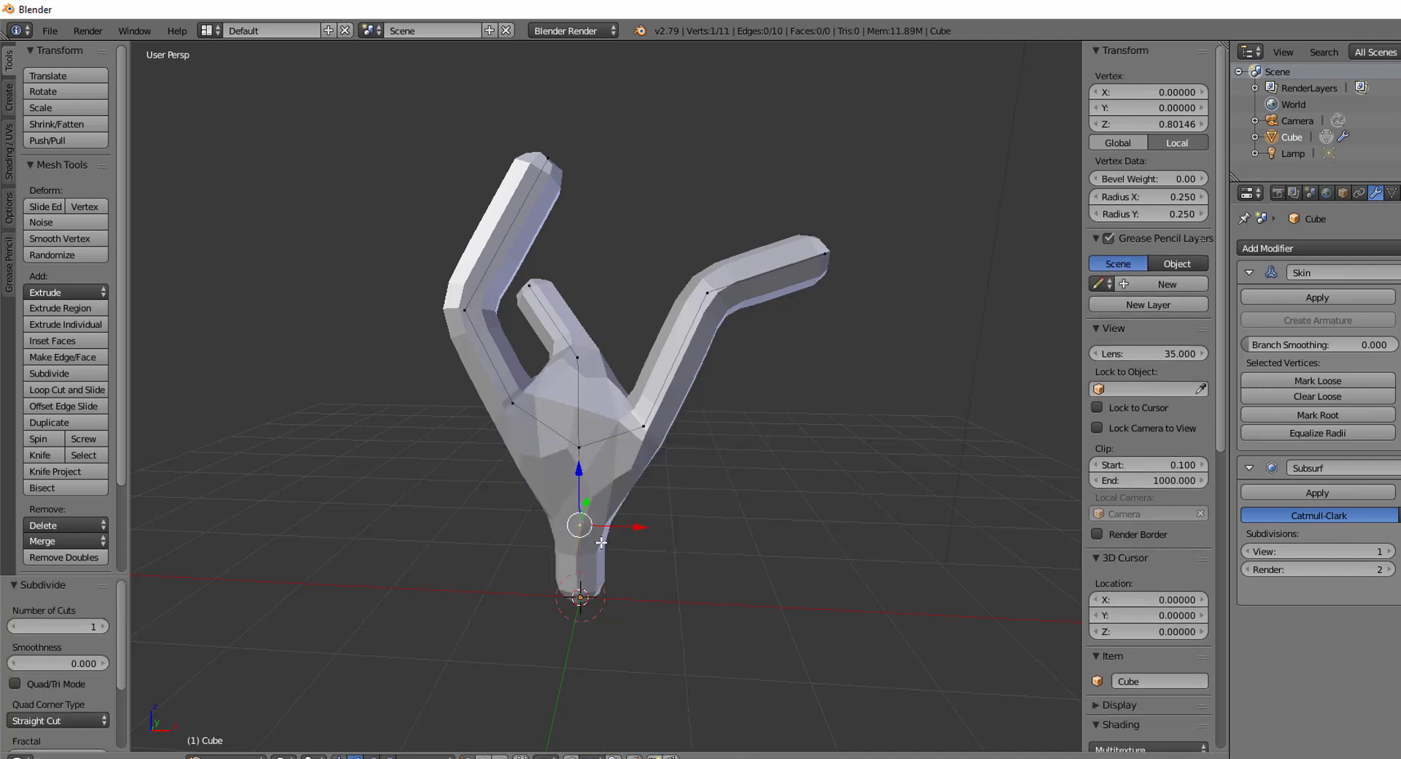
Step: Slide the junction vertex up its edge, then lower it slightly along Z
{"action": "key", "text": "shift+v"}
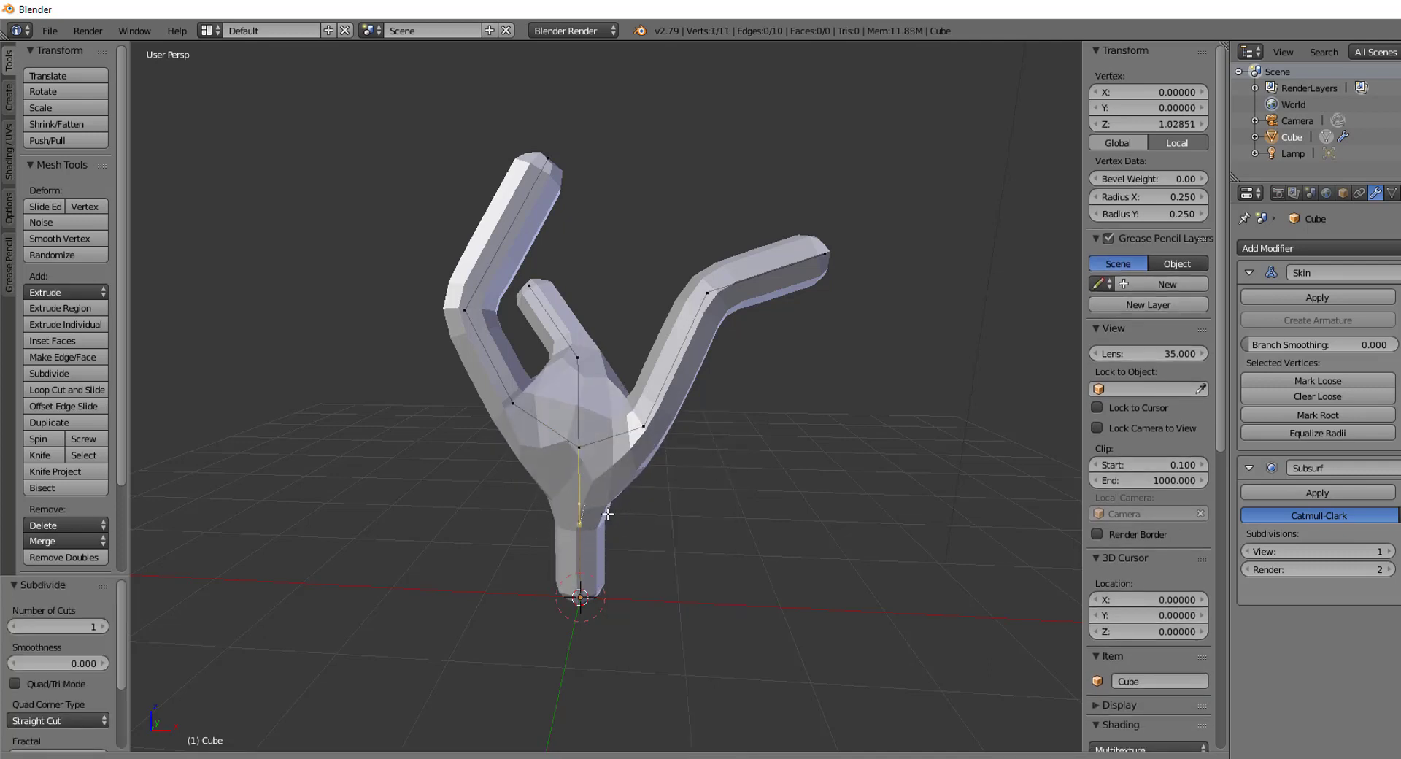
{"action": "left_click", "coordinate": [606, 482]}
{"action": "middle_click_drag", "start_coordinate": [606, 481], "coordinate": [634, 443]}
{"action": "scroll", "coordinate": [524, 431], "scroll_direction": "up", "scroll_amount": 3}
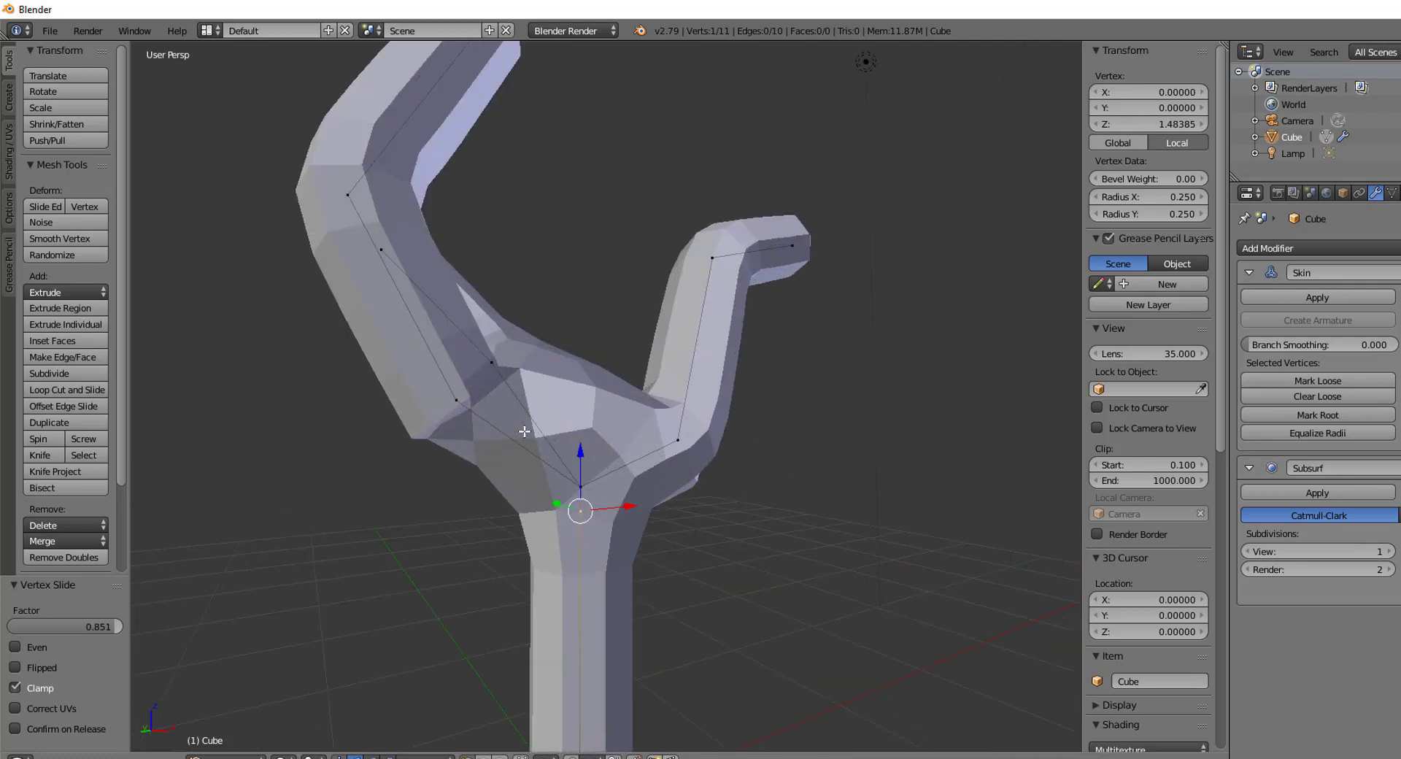
{"action": "scroll", "coordinate": [585, 537], "scroll_direction": "down", "scroll_amount": 3}
{"action": "key", "text": "g"}
{"action": "key", "text": "z"}
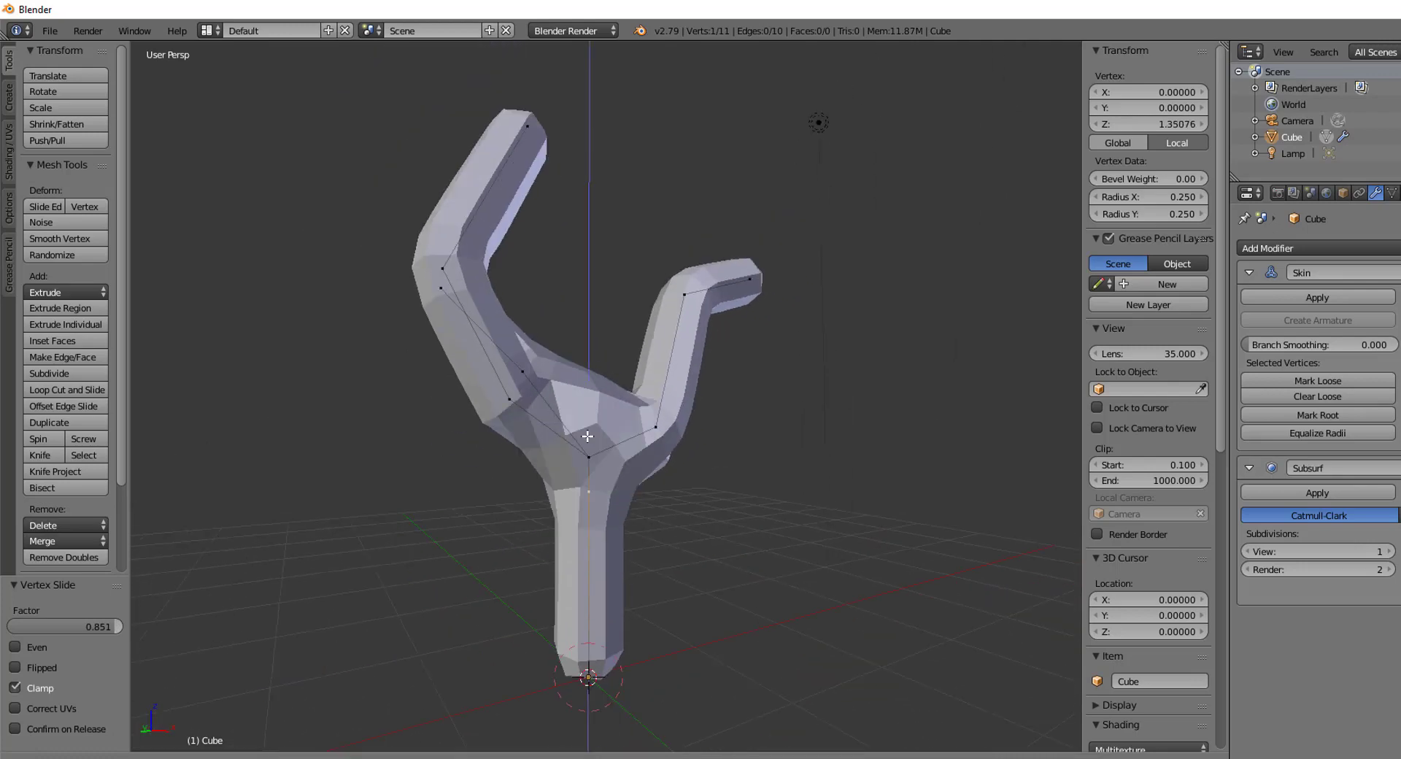
{"action": "left_click", "coordinate": [587, 438]}
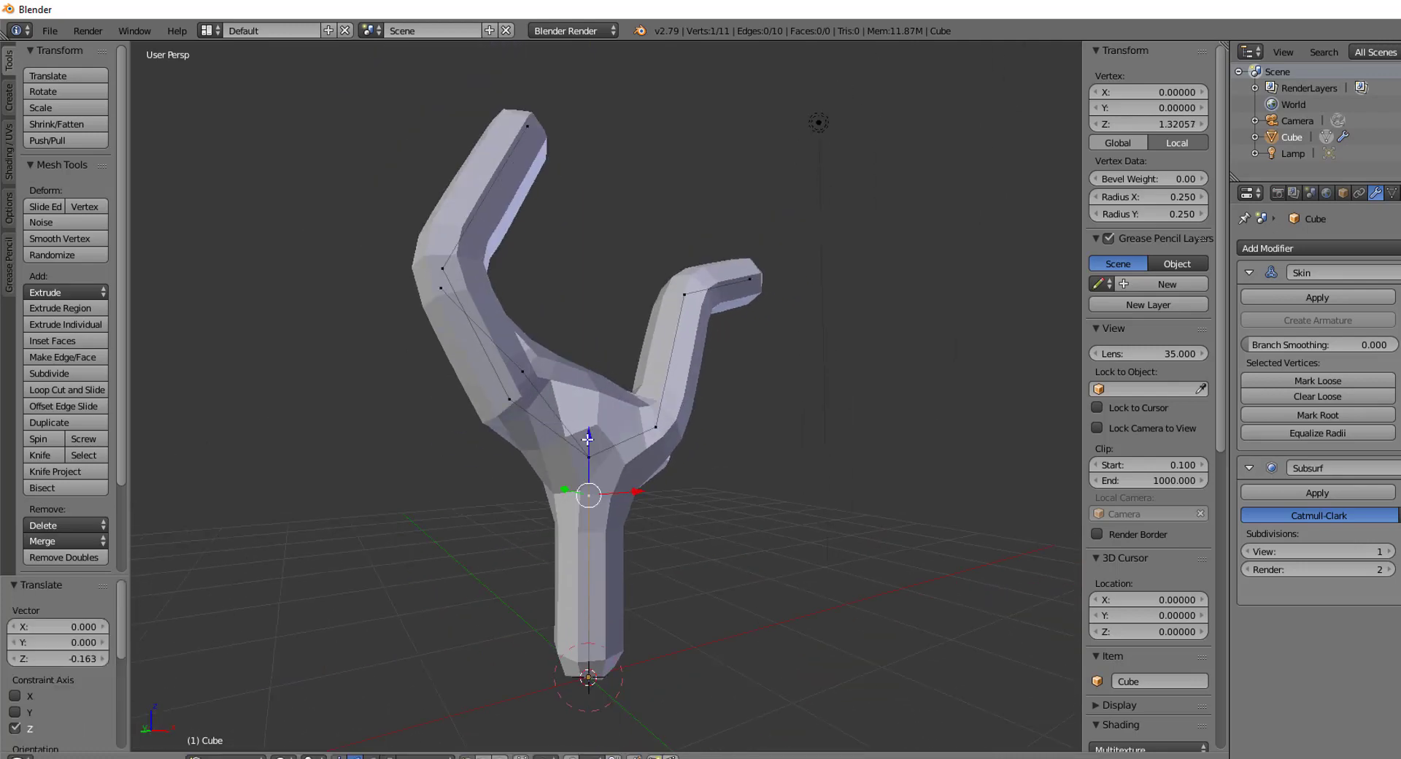
Step: Try the junction, right arm tip and trunk base each as the skin root
{"action": "left_click", "coordinate": [1318, 414]}
{"action": "middle_click_drag", "start_coordinate": [768, 487], "coordinate": [656, 438]}
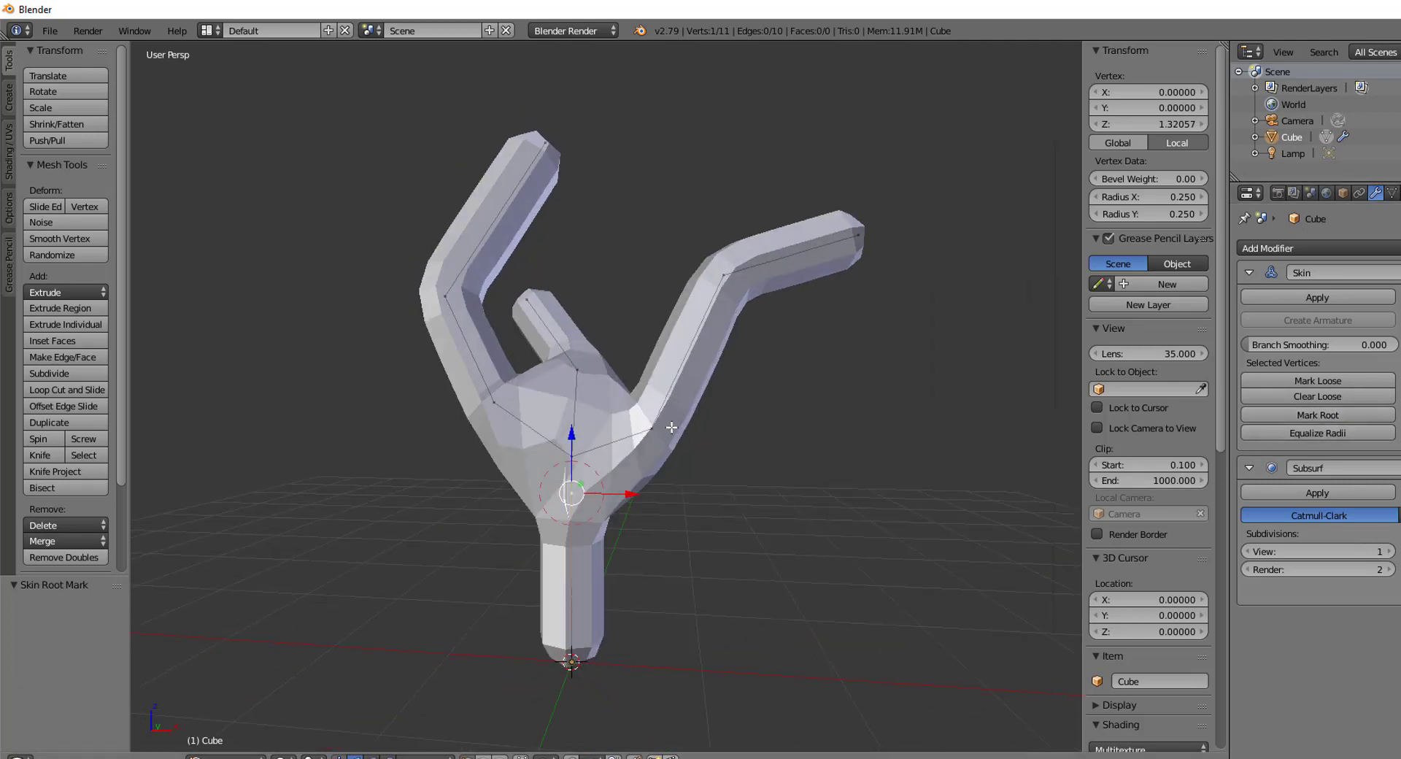
{"action": "right_click", "coordinate": [652, 429]}
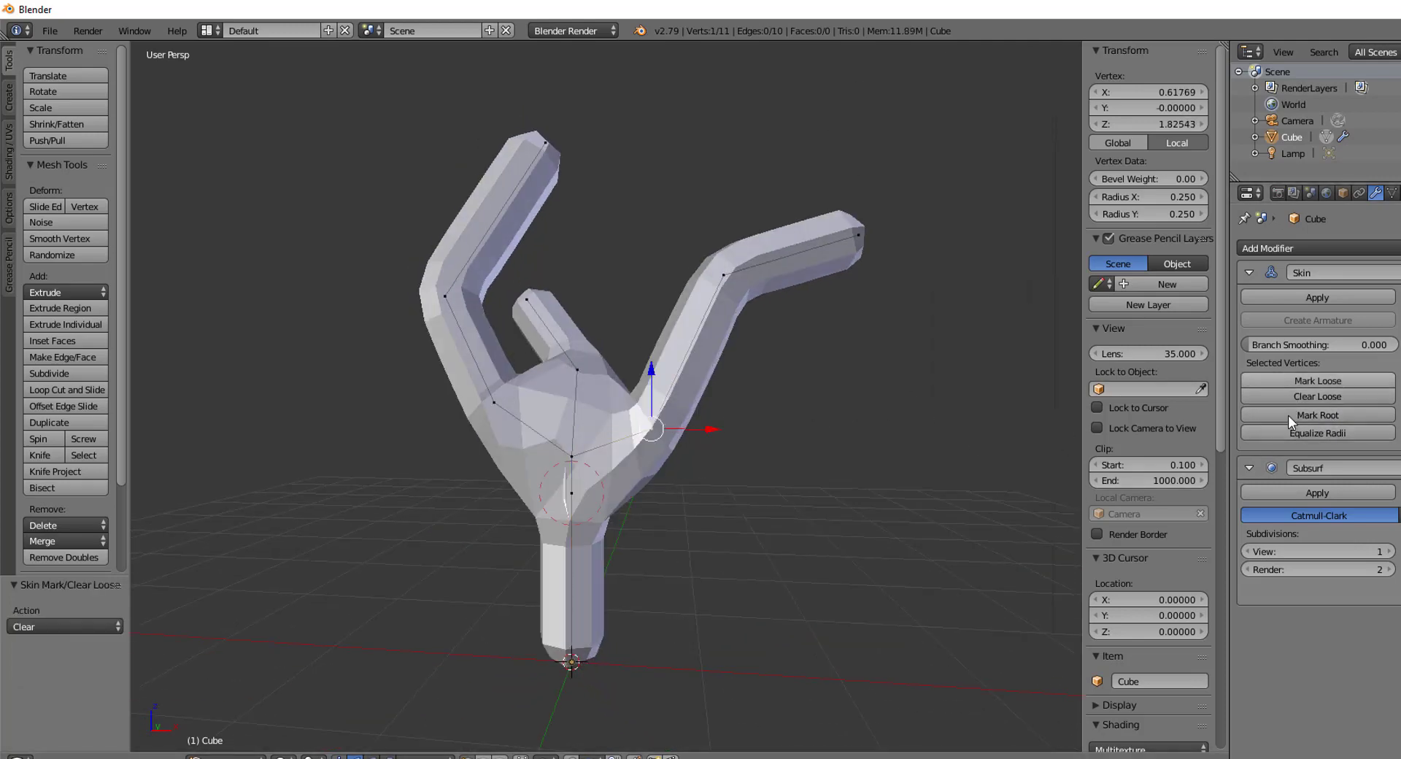
{"action": "left_click", "coordinate": [1318, 414]}
{"action": "right_click", "coordinate": [884, 255]}
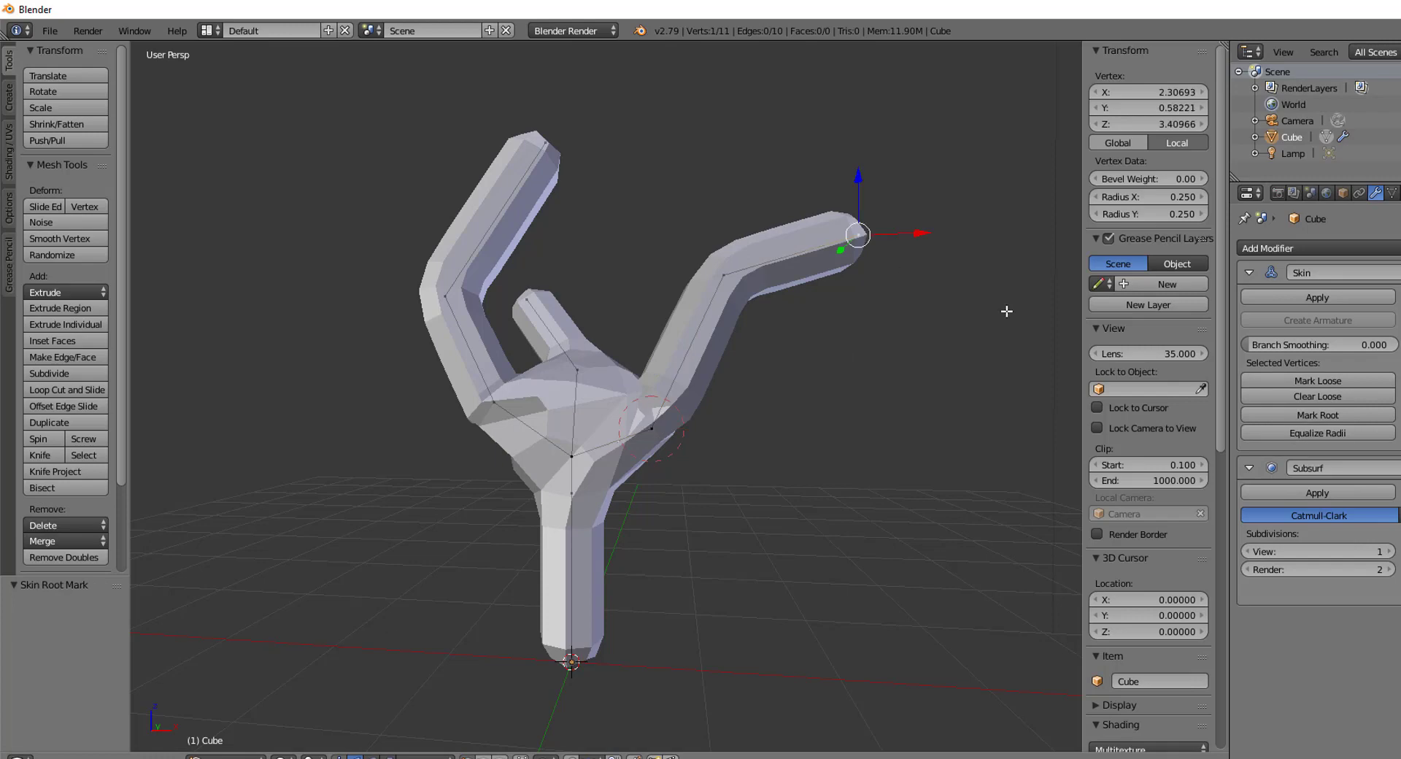
{"action": "left_click", "coordinate": [1317, 415]}
{"action": "middle_click_drag", "start_coordinate": [916, 330], "coordinate": [726, 454]}
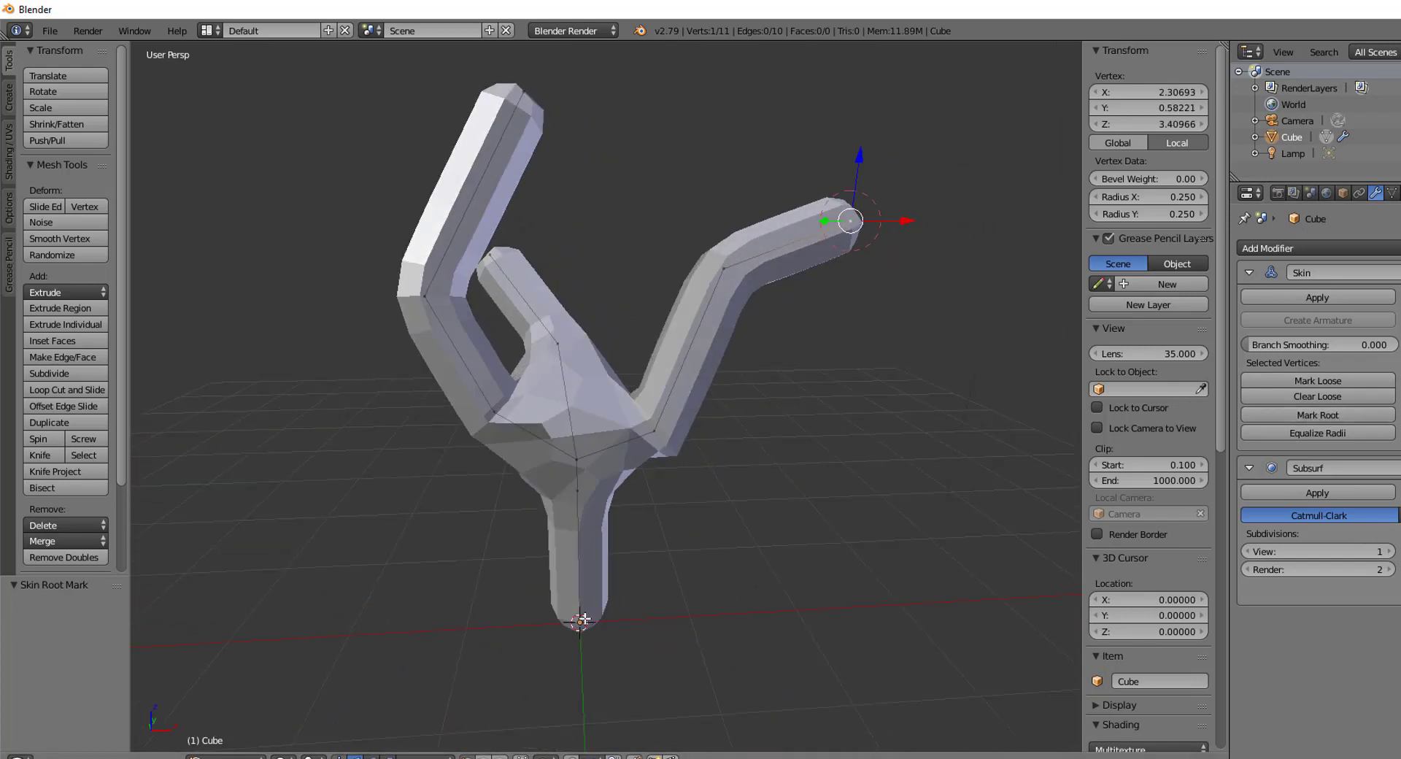
{"action": "right_click", "coordinate": [582, 620]}
{"action": "left_click", "coordinate": [1317, 414]}
Step: Raise the branch junction vertex slightly and make it the skin root
{"action": "right_click", "coordinate": [577, 491]}
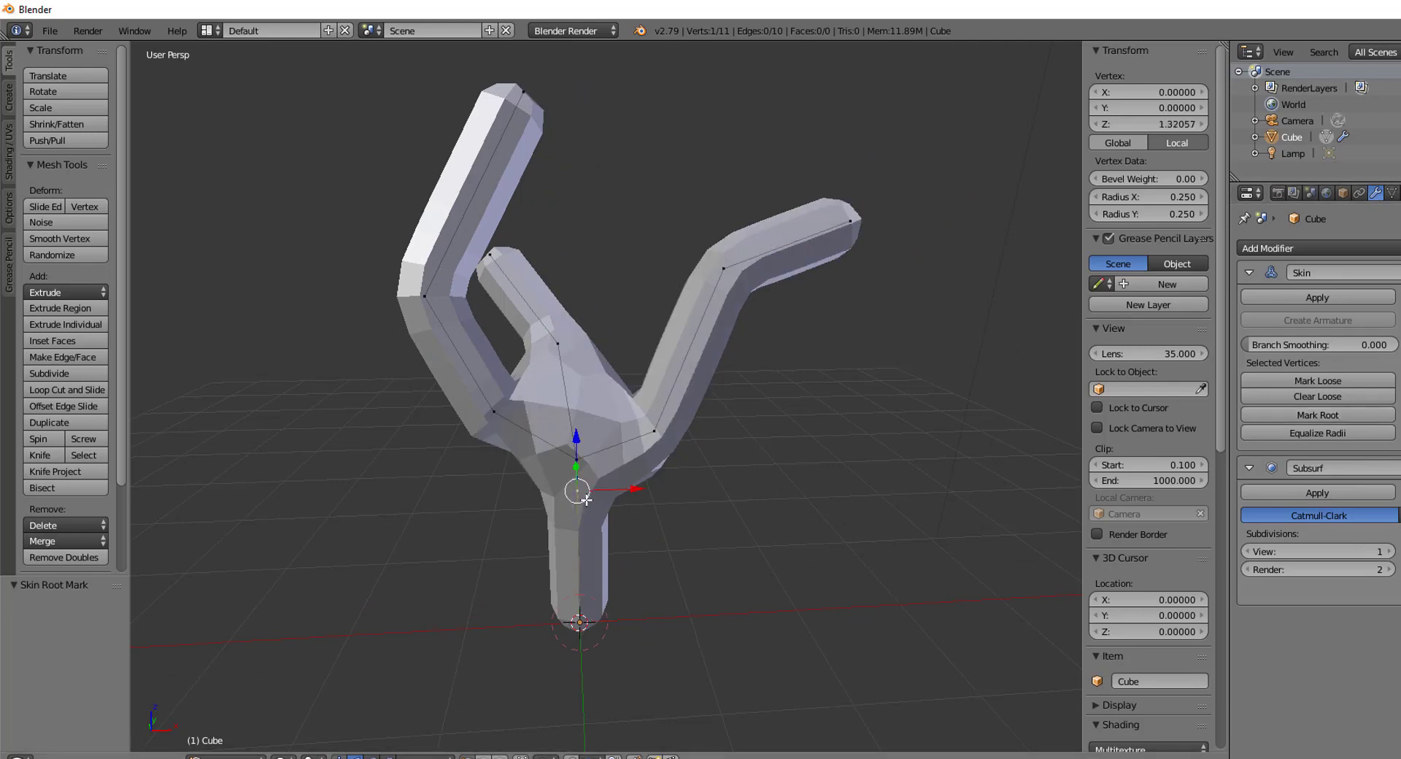
{"action": "left_click_drag", "start_coordinate": [576, 436], "coordinate": [582, 428]}
{"action": "middle_click_drag", "start_coordinate": [514, 541], "coordinate": [641, 528]}
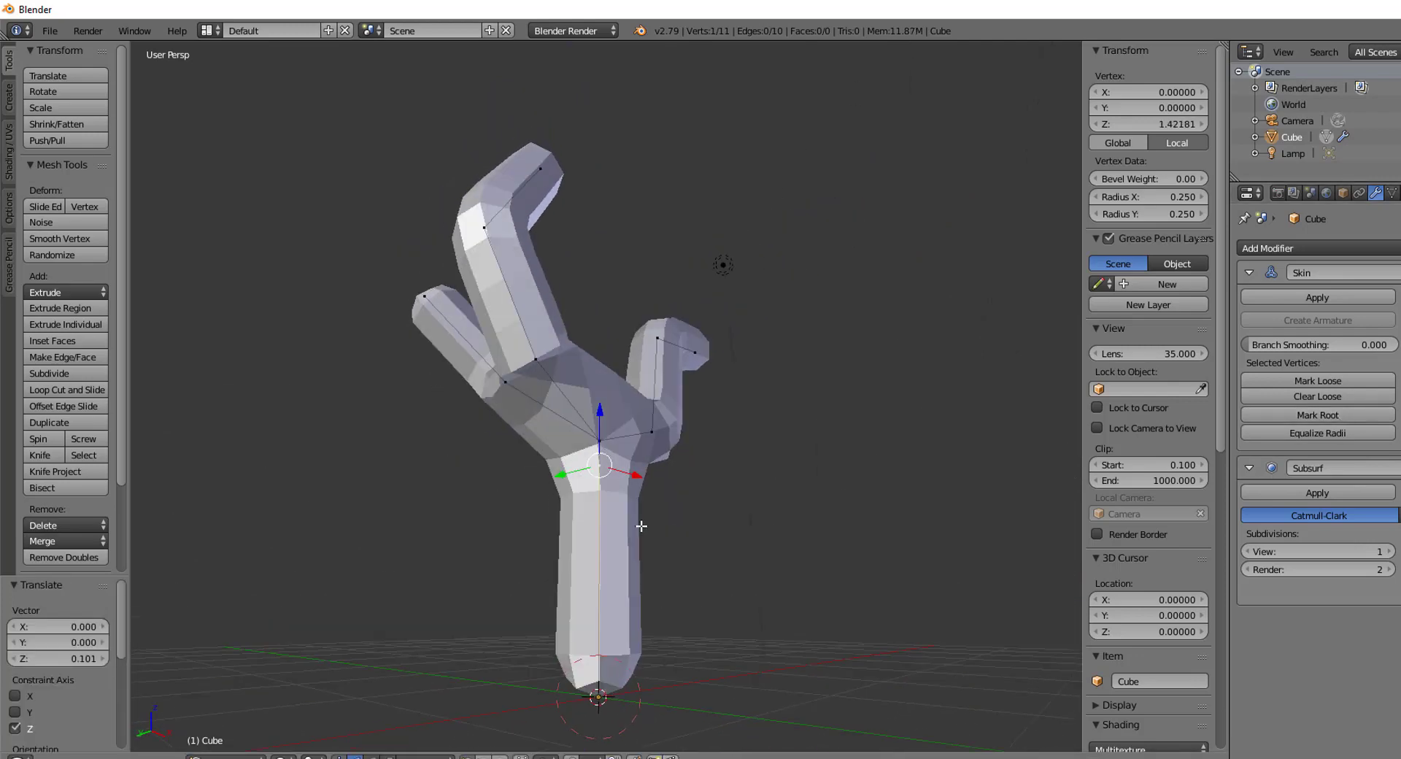
{"action": "left_click", "coordinate": [1357, 414]}
Step: Mark the trunk base as root again, then set the central junction as skin root
{"action": "middle_click_drag", "start_coordinate": [788, 433], "coordinate": [706, 451]}
{"action": "scroll", "coordinate": [400, 459], "scroll_direction": "up", "scroll_amount": 5}
{"action": "middle_click_drag", "start_coordinate": [470, 418], "coordinate": [554, 419]}
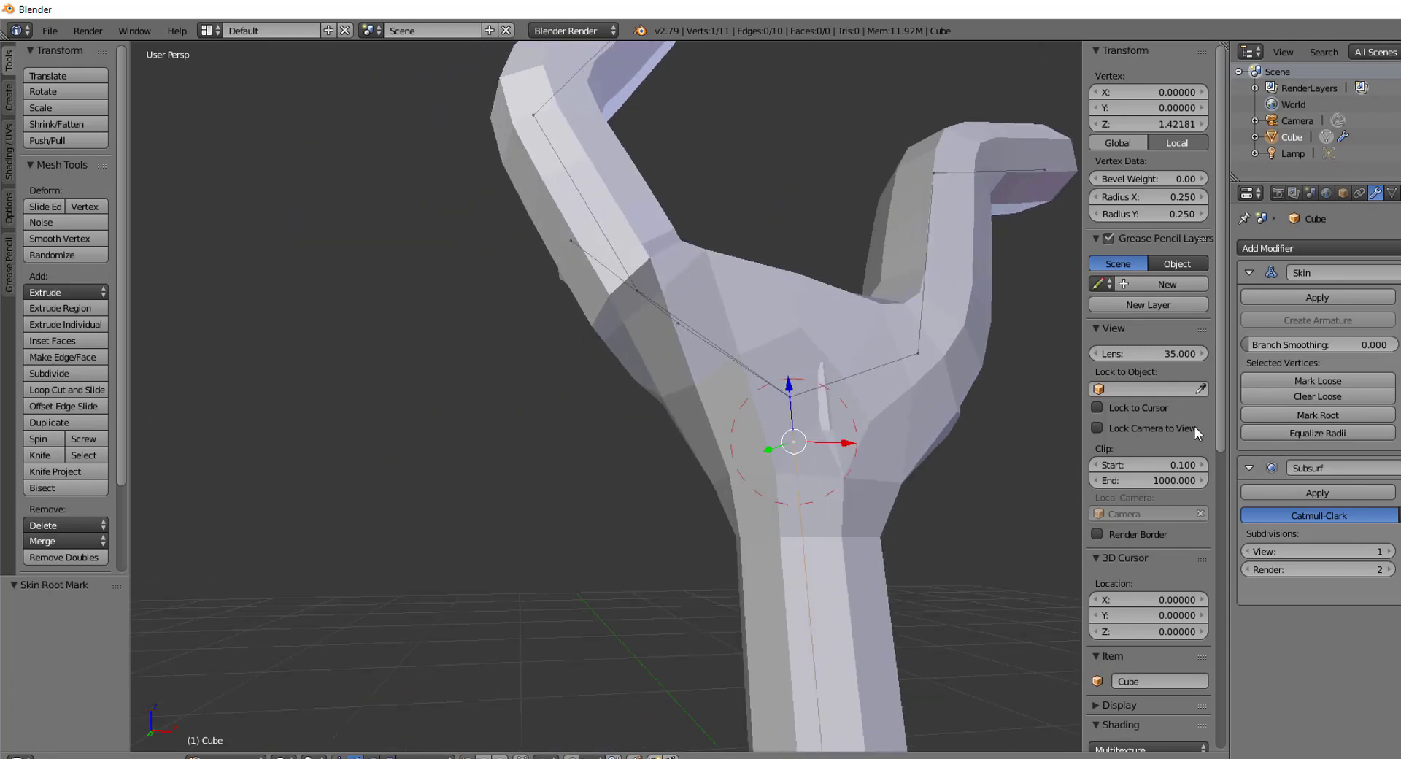
{"action": "scroll", "coordinate": [800, 572], "scroll_direction": "down", "scroll_amount": 5}
{"action": "right_click", "coordinate": [693, 583]}
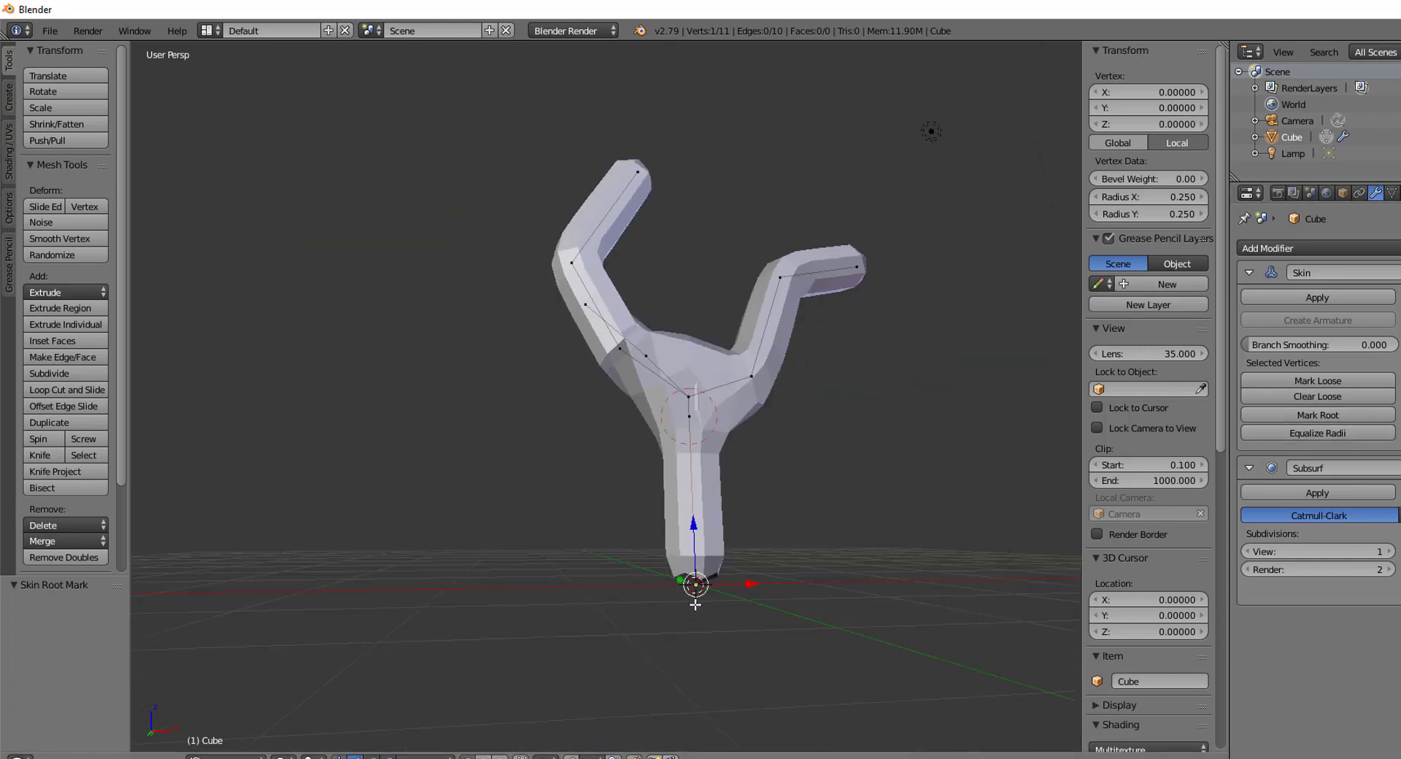
{"action": "left_click", "coordinate": [1338, 415]}
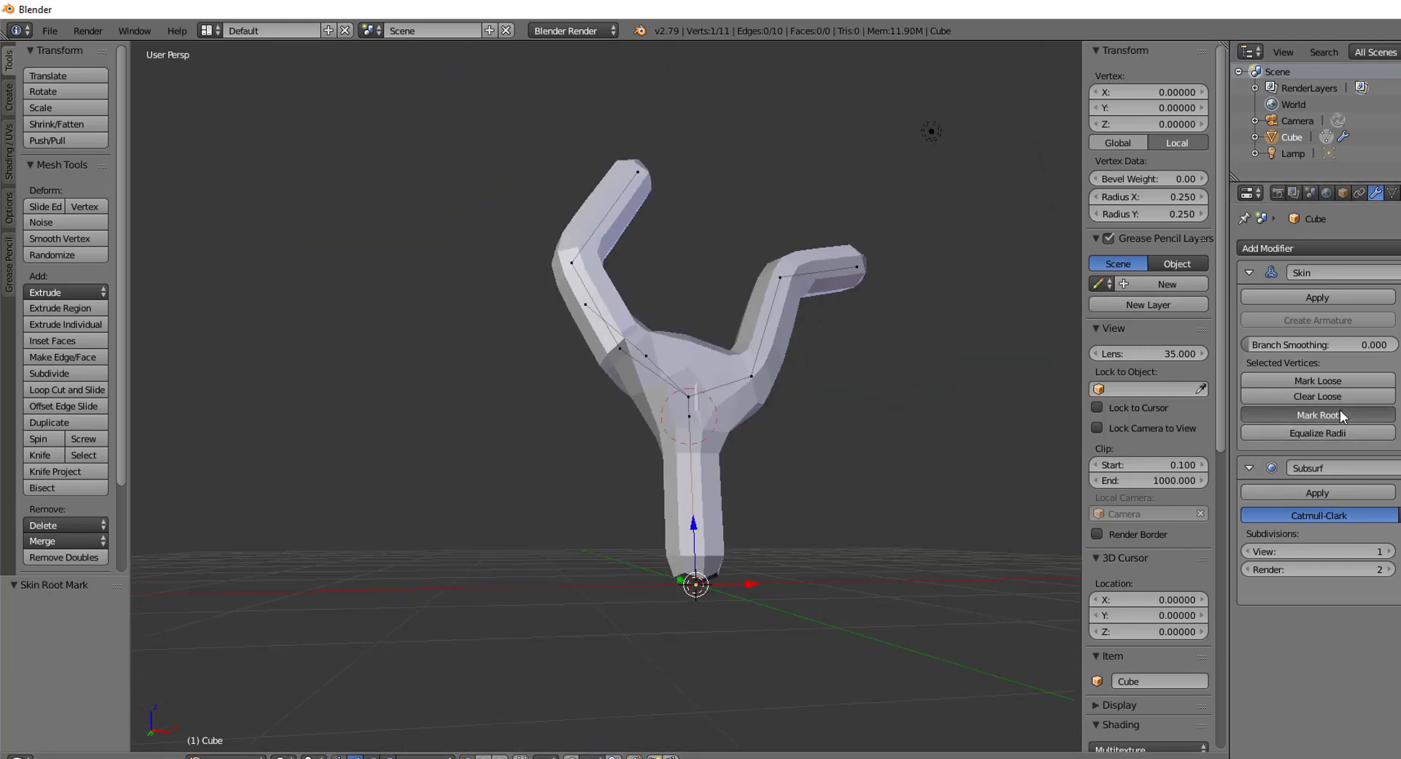
{"action": "right_click", "coordinate": [627, 363]}
{"action": "scroll", "coordinate": [648, 440], "scroll_direction": "up", "scroll_amount": 4}
{"action": "right_click", "coordinate": [790, 396]}
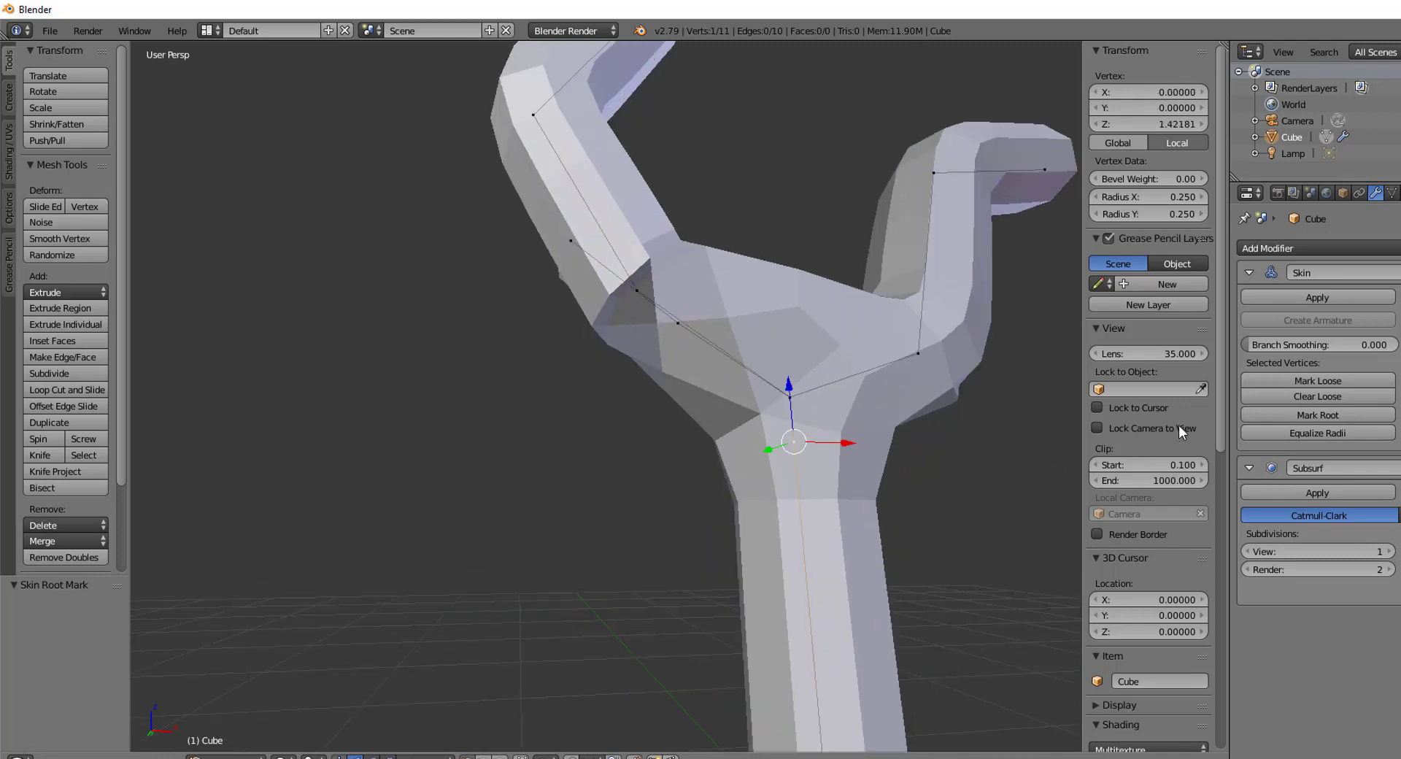
{"action": "left_click", "coordinate": [1318, 415]}
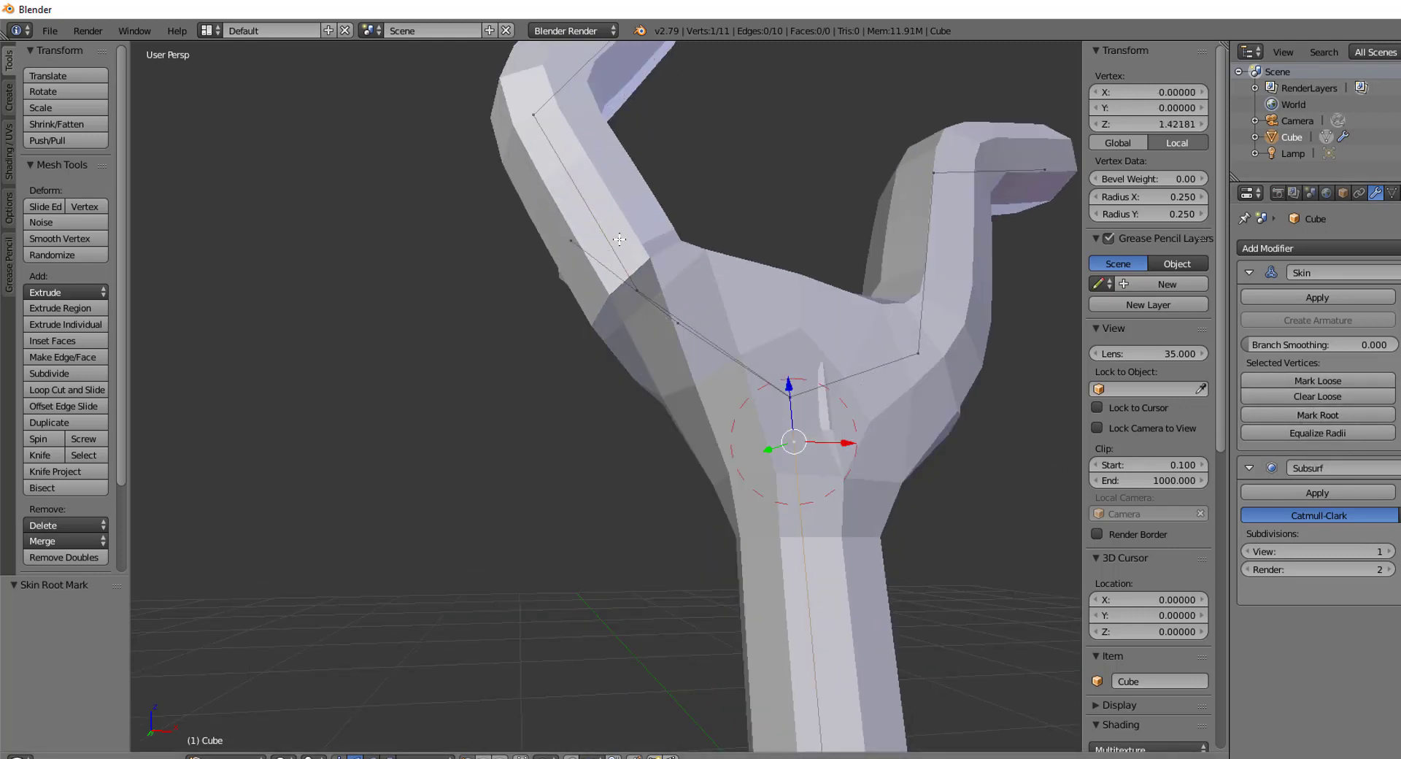
{"action": "scroll", "coordinate": [795, 469], "scroll_direction": "down", "scroll_amount": 5}
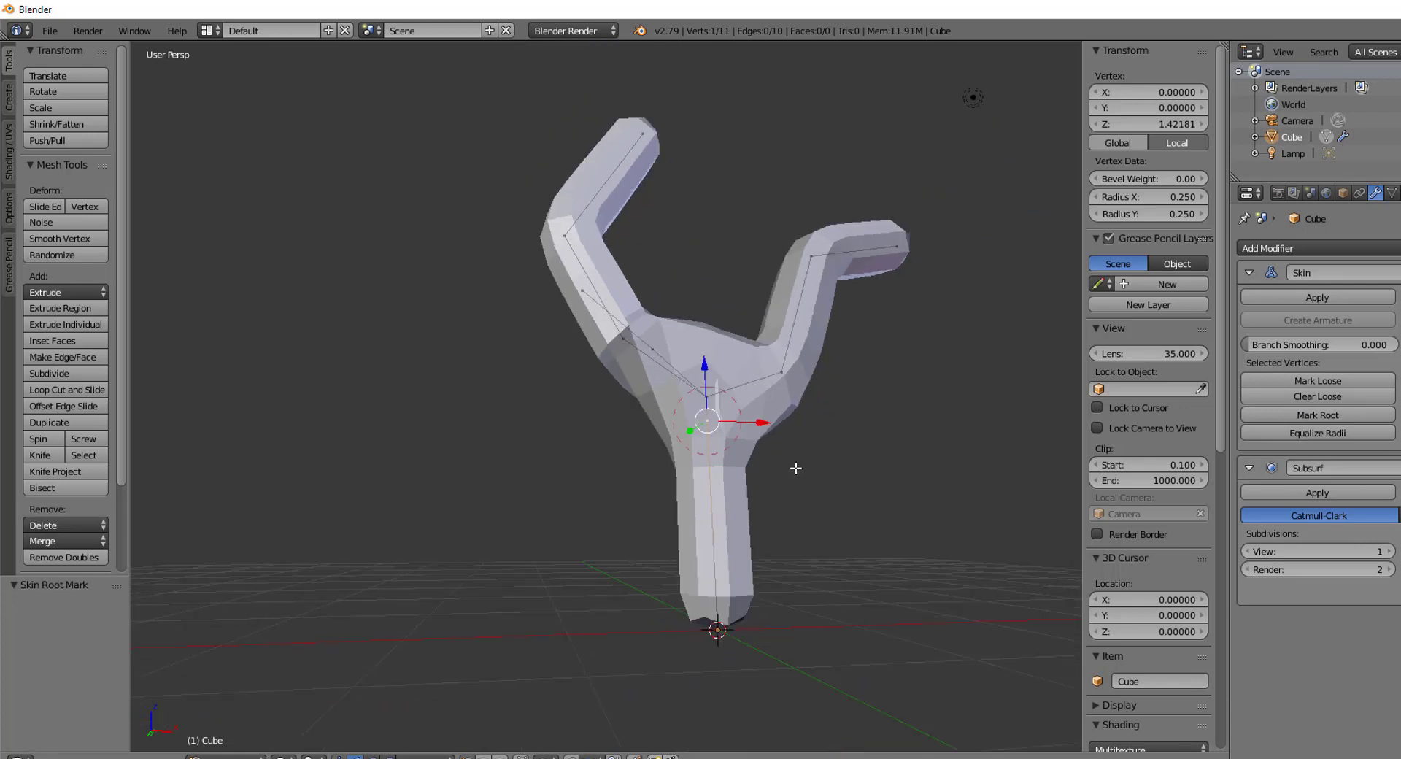
Step: Make the bottom vertex of the trunk the skin root again
{"action": "middle_click_drag", "start_coordinate": [734, 576], "coordinate": [744, 535]}
{"action": "scroll", "coordinate": [745, 534], "scroll_direction": "up", "scroll_amount": 4}
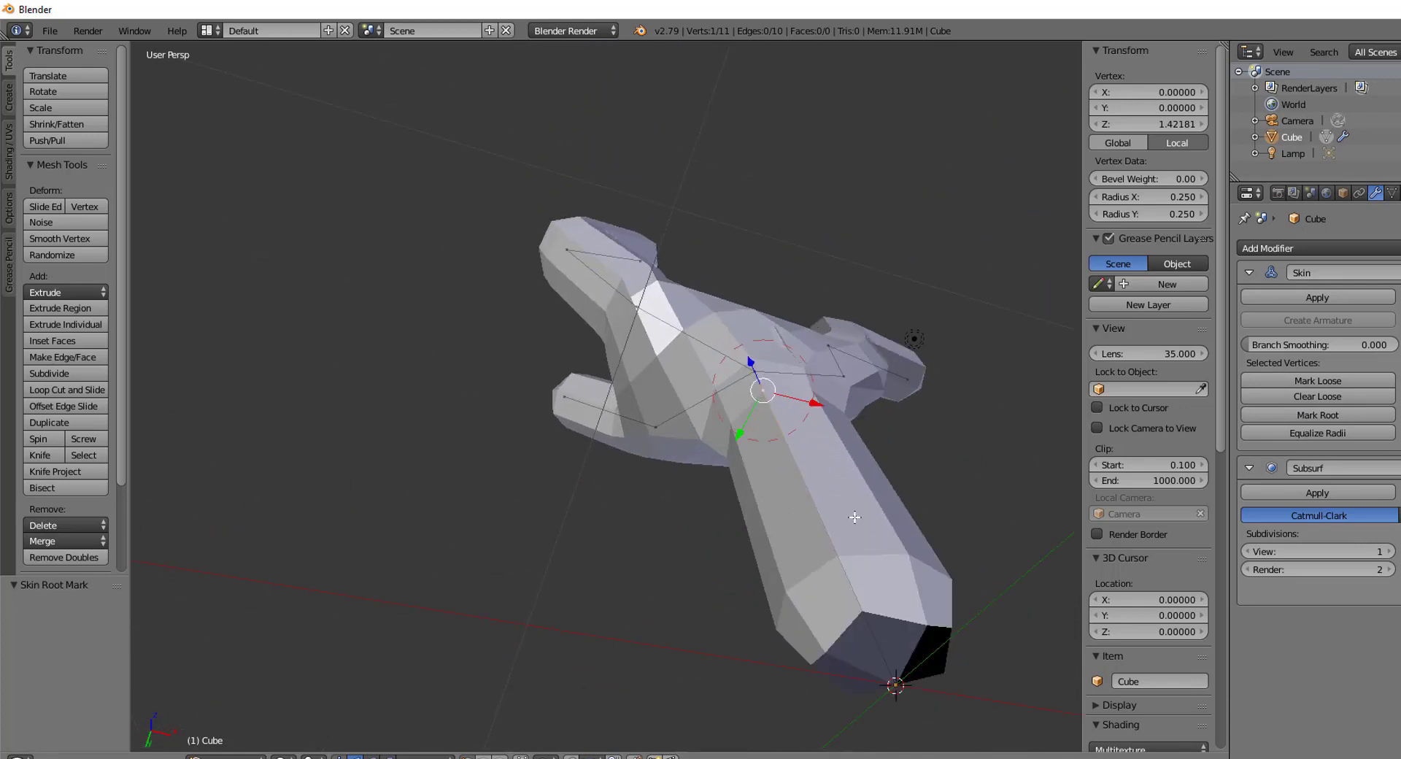
{"action": "middle_click_drag", "start_coordinate": [854, 517], "coordinate": [685, 365]}
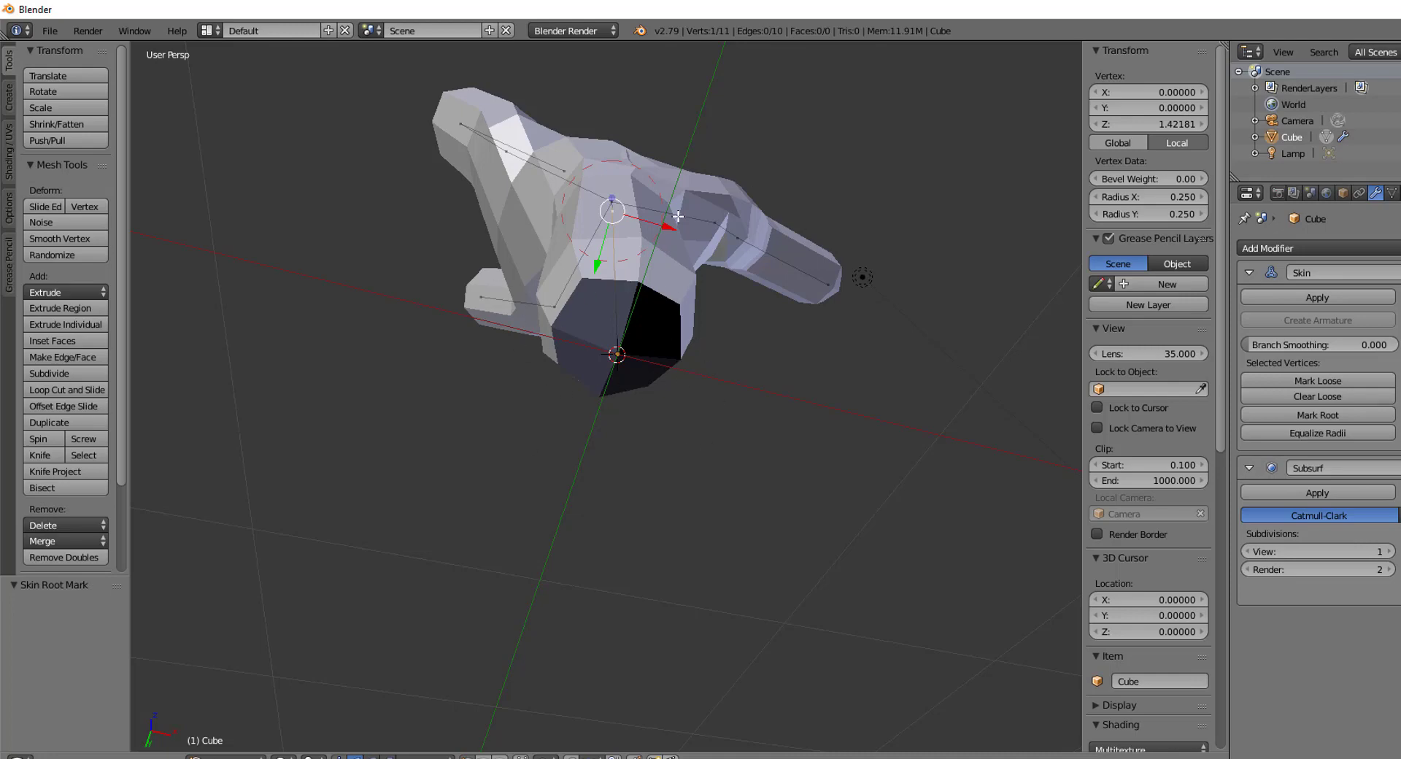
{"action": "middle_click_drag", "start_coordinate": [678, 217], "coordinate": [536, 587]}
{"action": "right_click", "coordinate": [533, 593]}
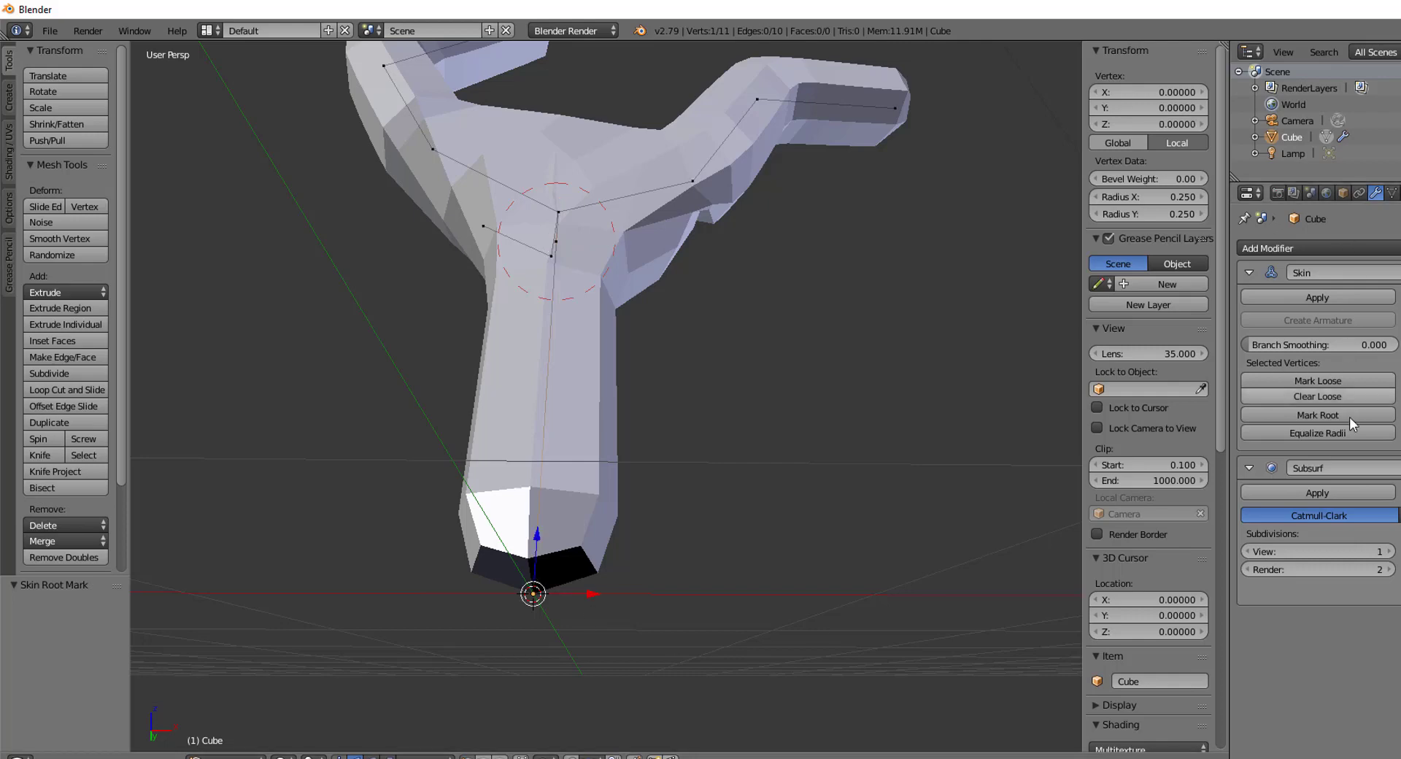
{"action": "left_click", "coordinate": [1317, 414]}
Step: Move the branch junction vertex vertically to about Z 1.95
{"action": "middle_click_drag", "start_coordinate": [656, 511], "coordinate": [609, 376]}
{"action": "right_click", "coordinate": [594, 313]}
{"action": "key", "text": "g"}
{"action": "key", "text": "z"}
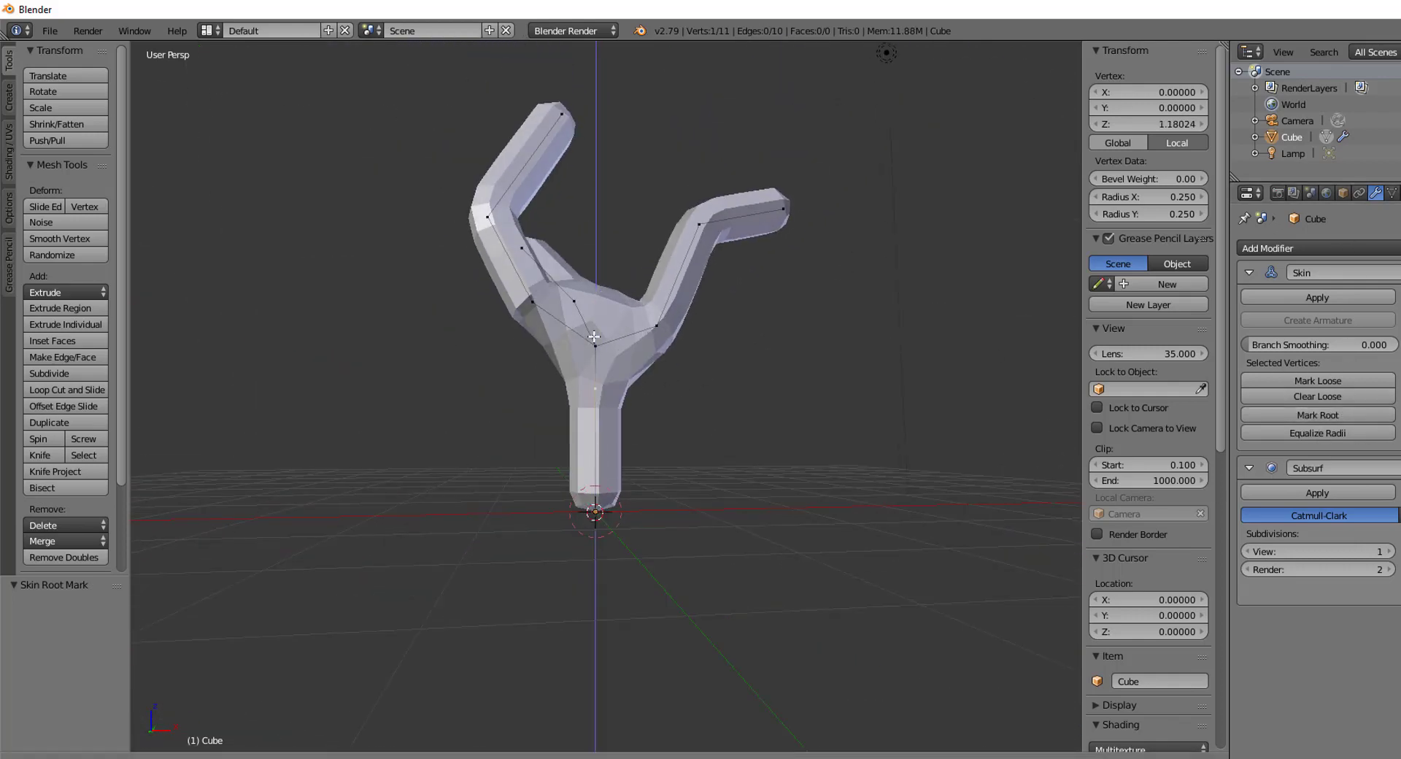
{"action": "left_click", "coordinate": [594, 336]}
{"action": "middle_click_drag", "start_coordinate": [833, 325], "coordinate": [580, 334]}
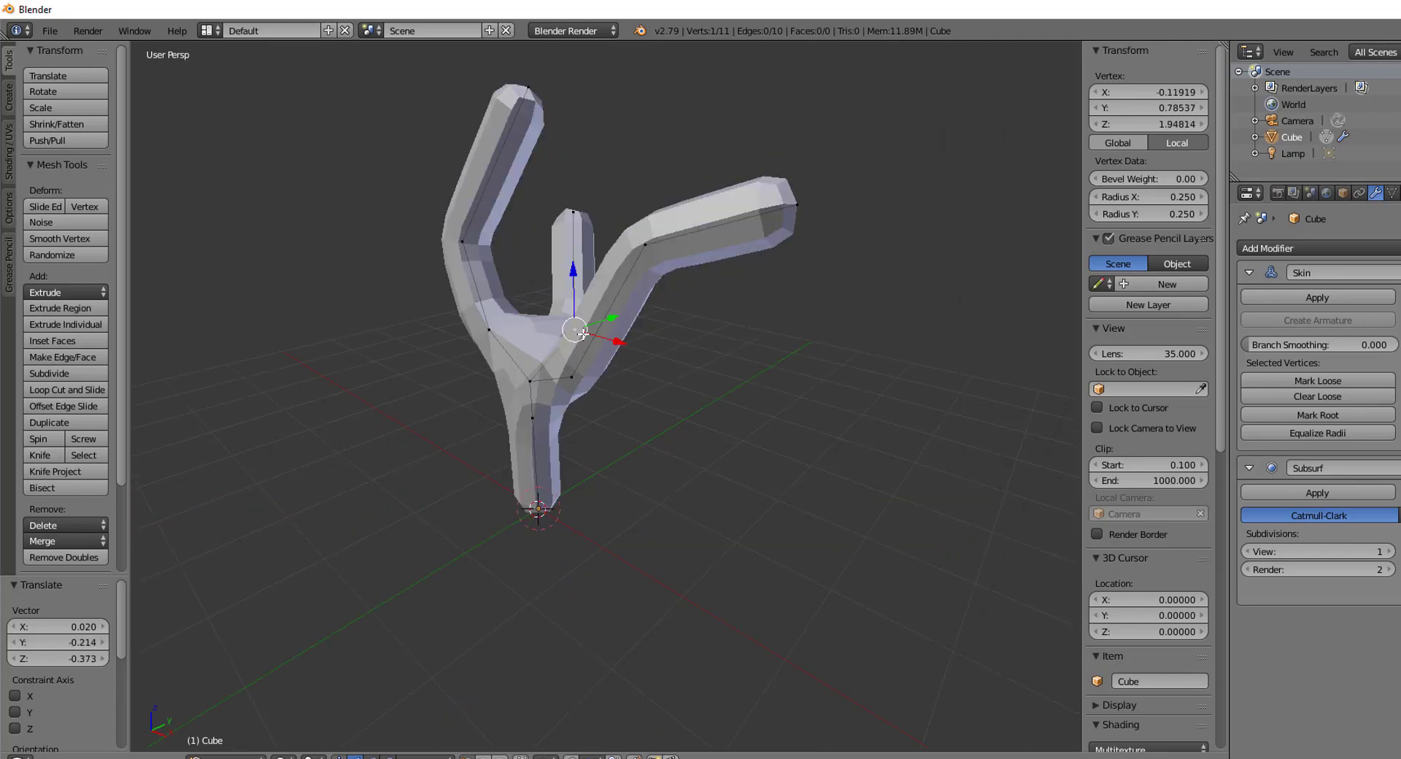
Step: Back in Object Mode, generate an armature from the tree's Skin modifier
{"action": "key", "text": "Tab"}
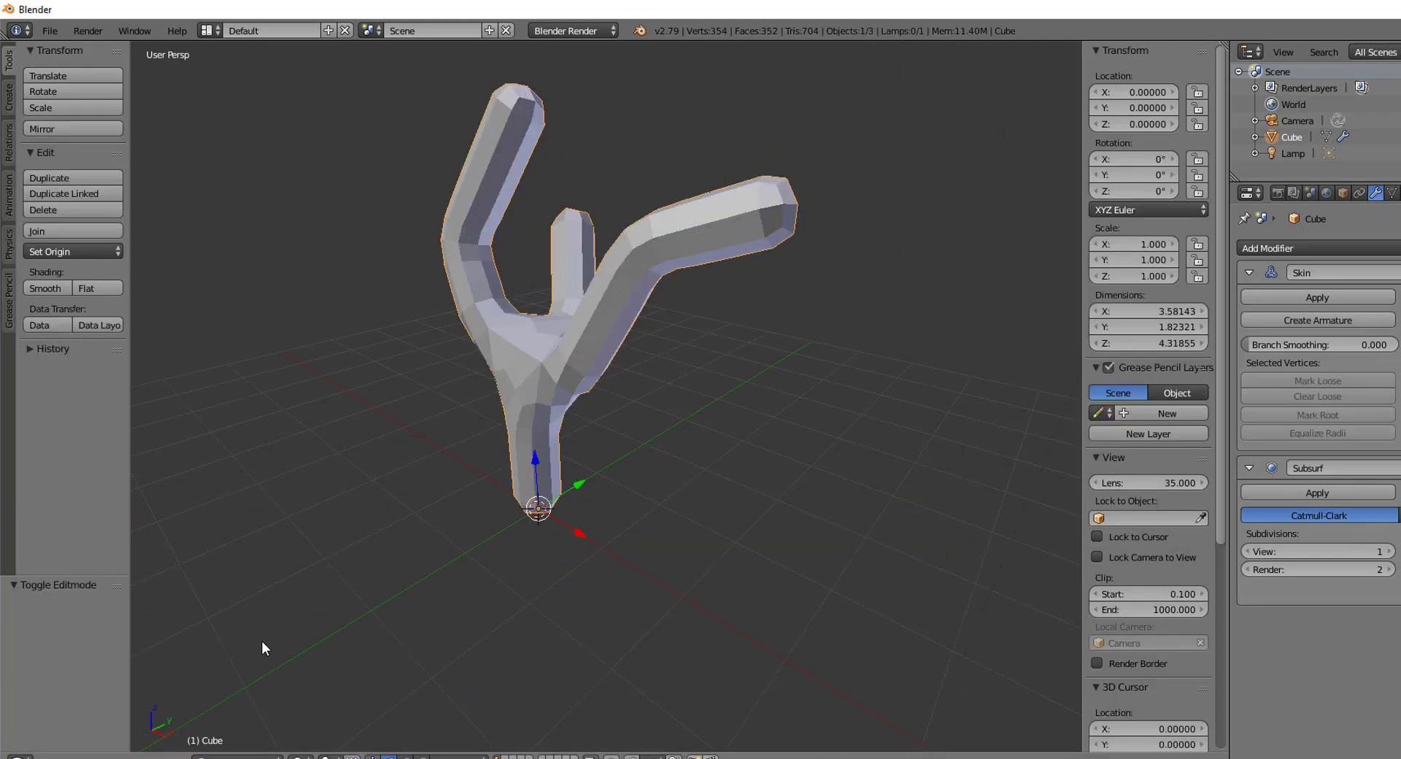
{"action": "middle_click_drag", "start_coordinate": [644, 413], "coordinate": [744, 405]}
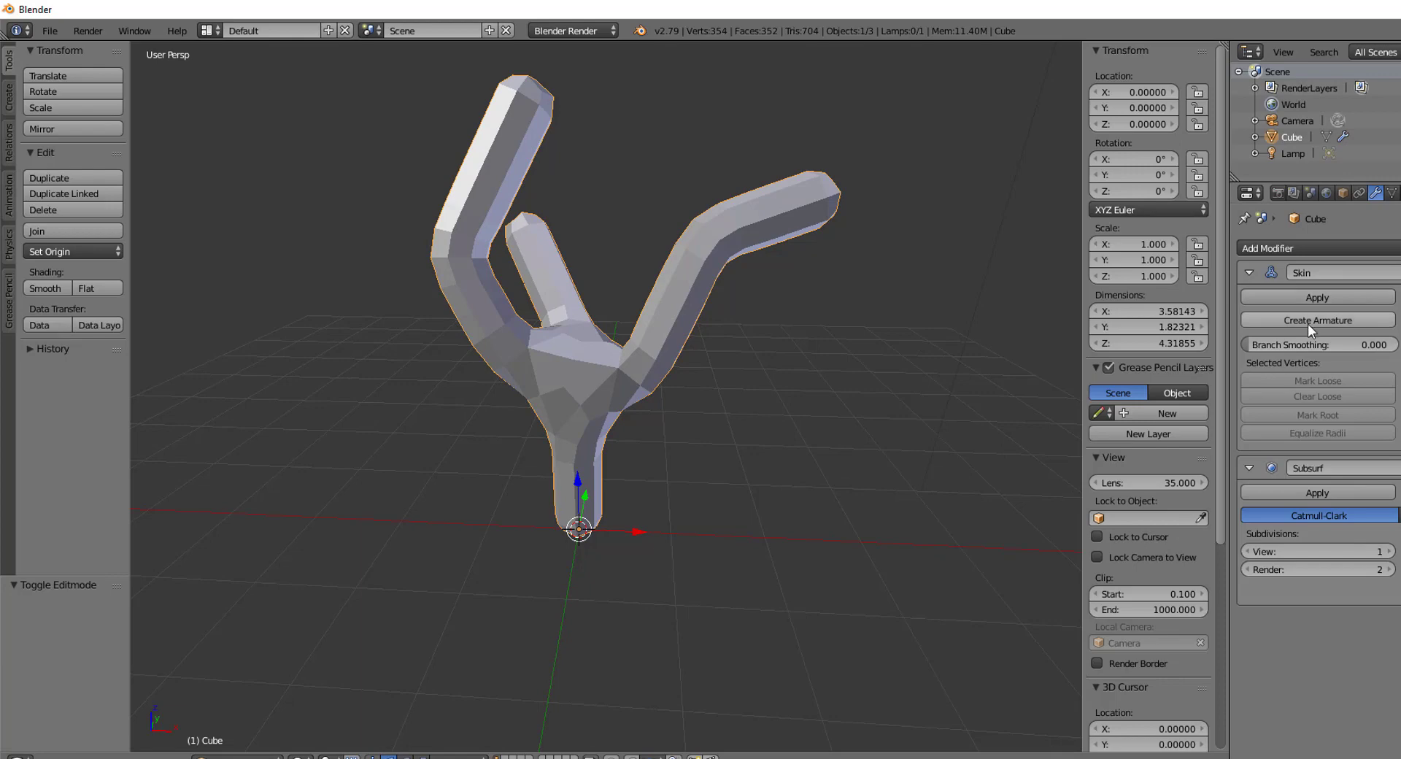
{"action": "left_click", "coordinate": [1340, 322]}
{"action": "middle_click_drag", "start_coordinate": [647, 483], "coordinate": [620, 445]}
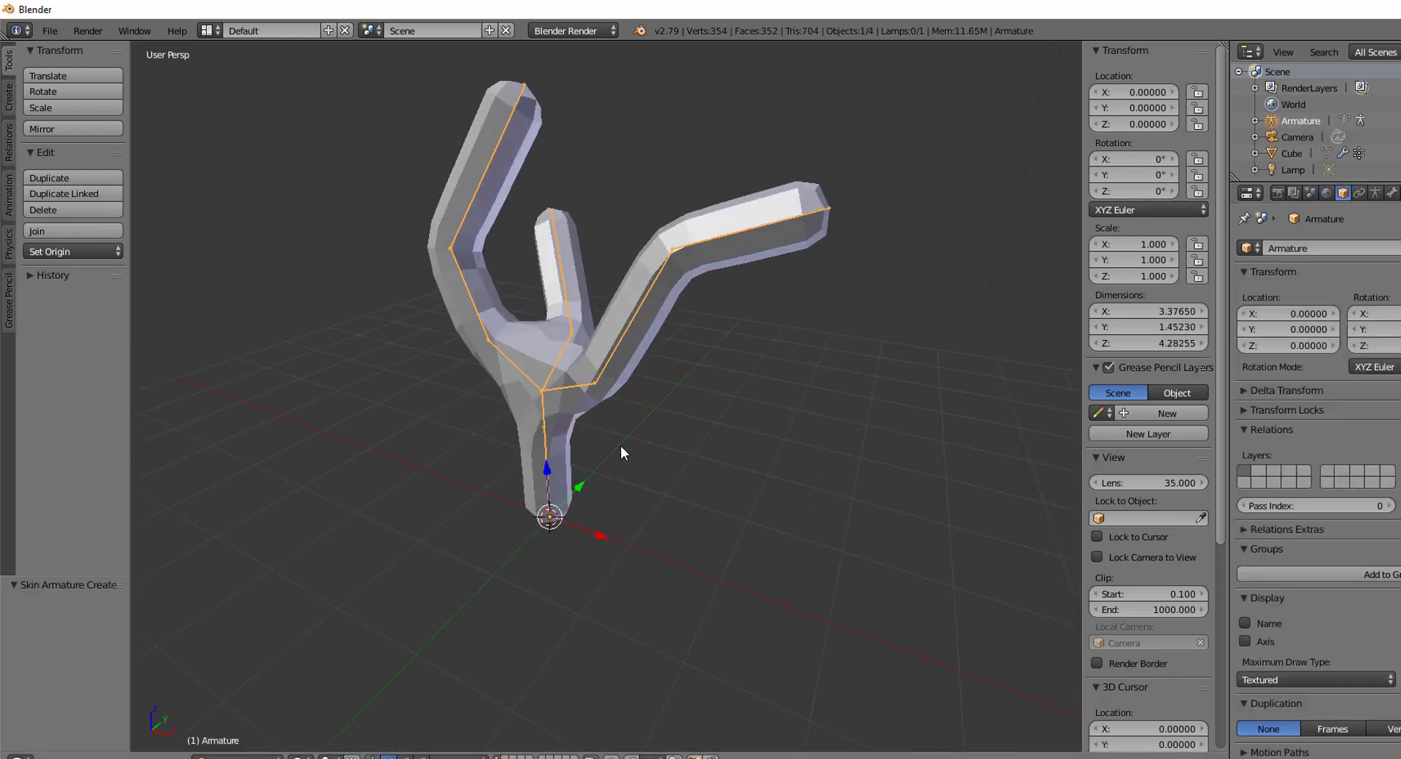
Step: In Pose Mode, rotate Bone.05 by -64.2° around Z and Bone.01 by -15°
{"action": "key", "text": "ctrl+Tab"}
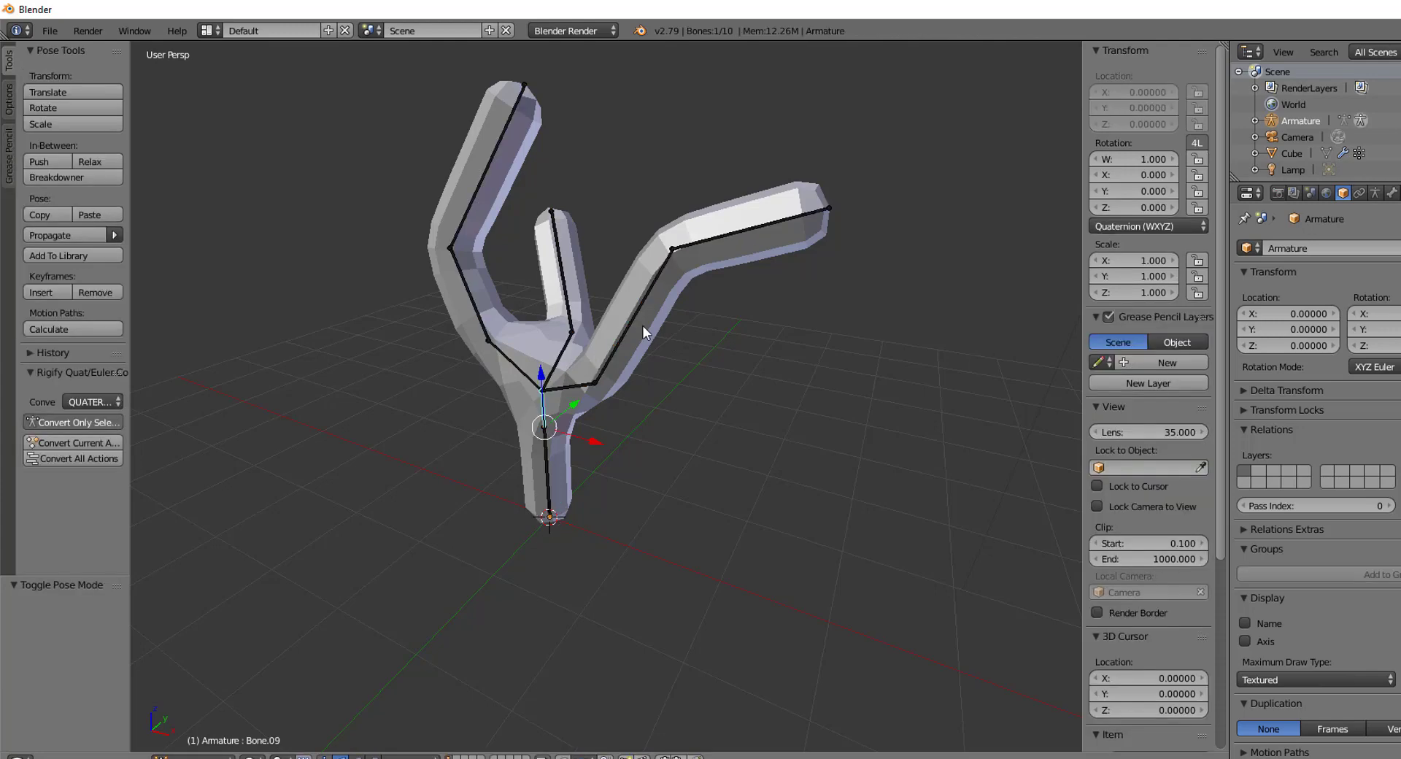
{"action": "left_click", "coordinate": [685, 244]}
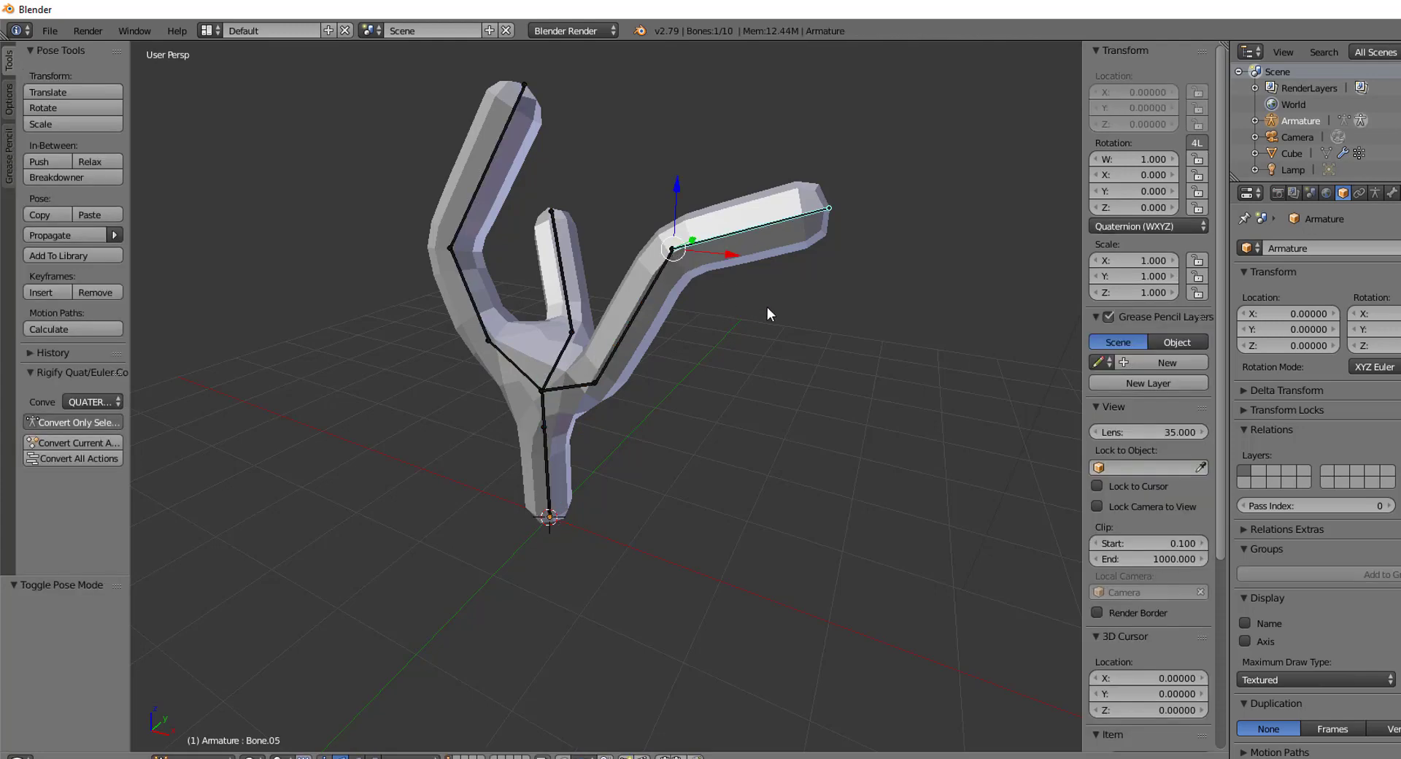
{"action": "key", "text": "r"}
{"action": "key", "text": "z"}
{"action": "left_click", "coordinate": [659, 340]}
{"action": "middle_click_drag", "start_coordinate": [659, 340], "coordinate": [623, 359]}
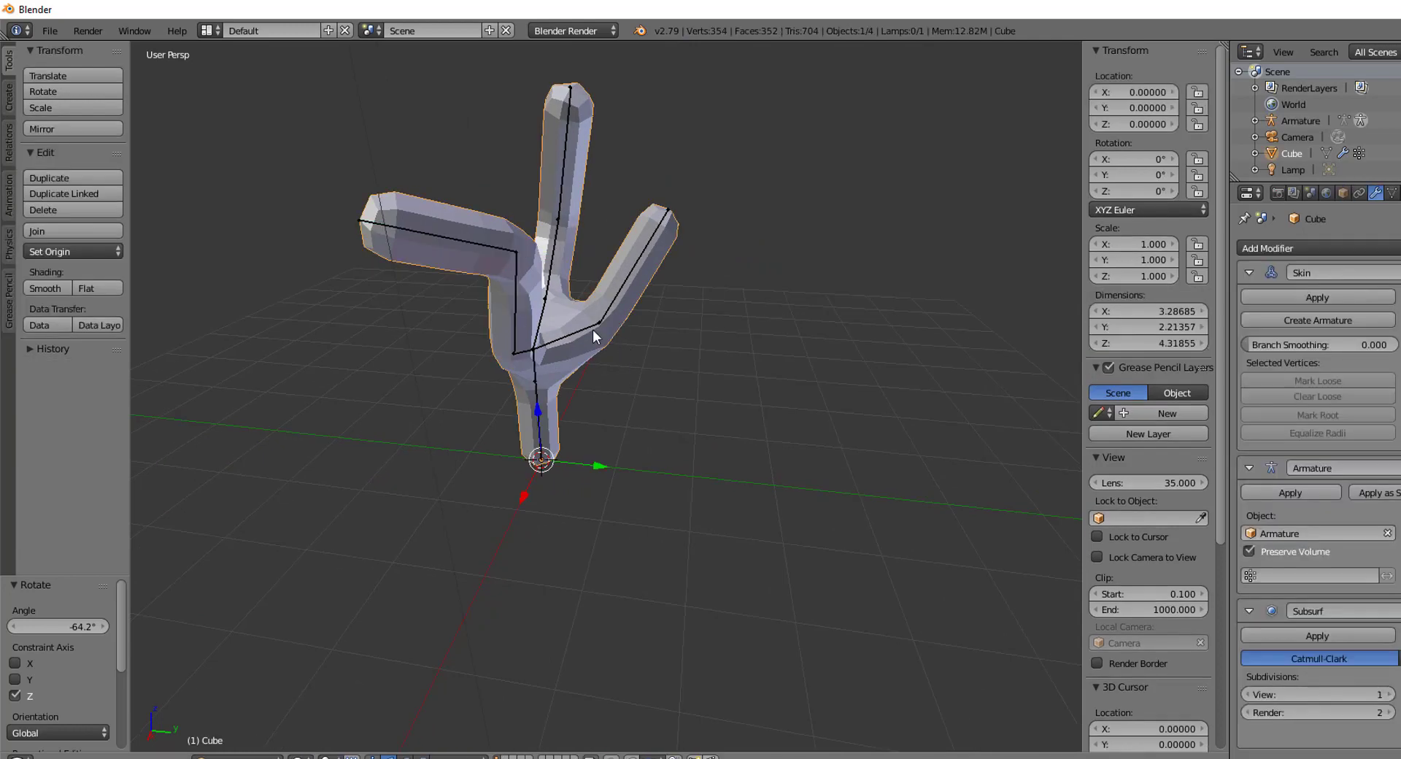
{"action": "left_click", "coordinate": [598, 322]}
{"action": "key", "text": "r"}
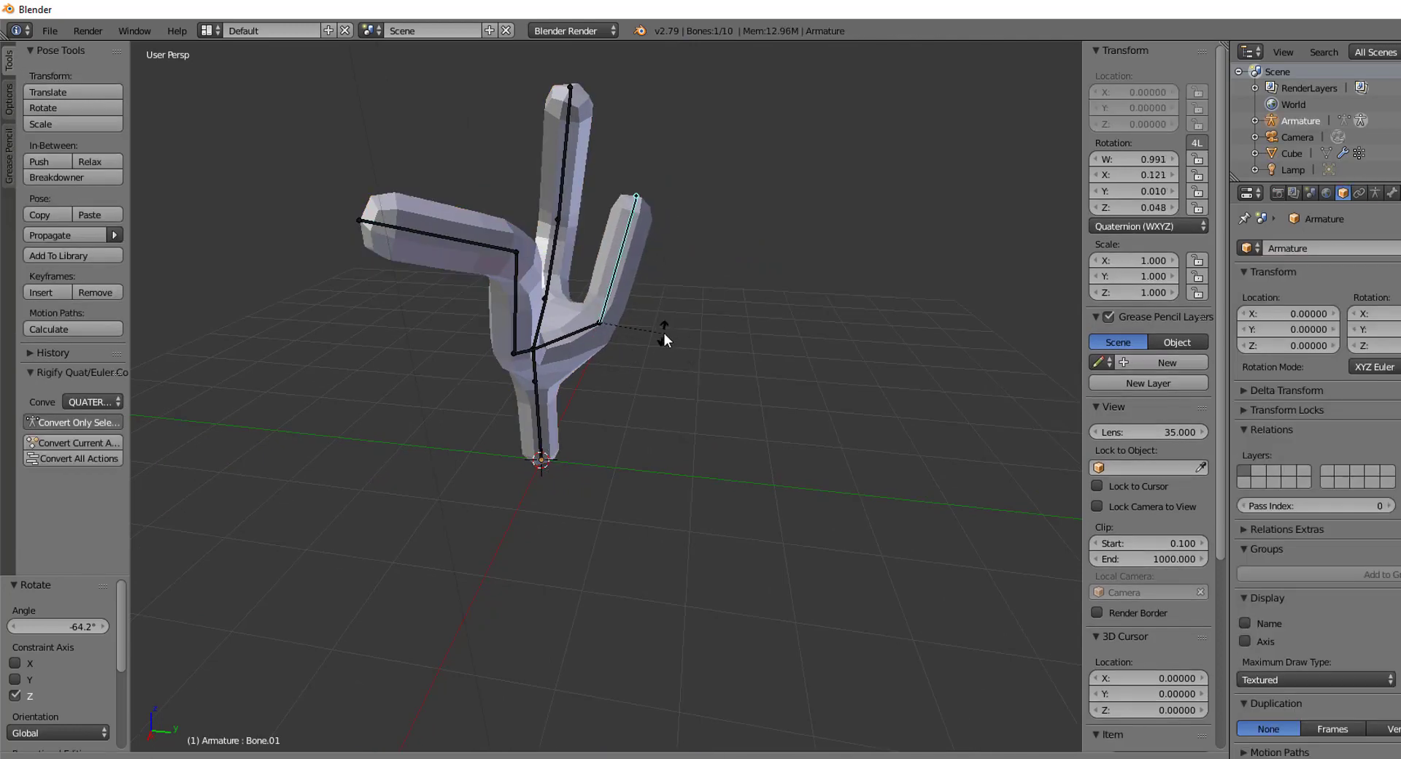
{"action": "left_click", "coordinate": [663, 334]}
{"action": "middle_click_drag", "start_coordinate": [662, 334], "coordinate": [747, 444]}
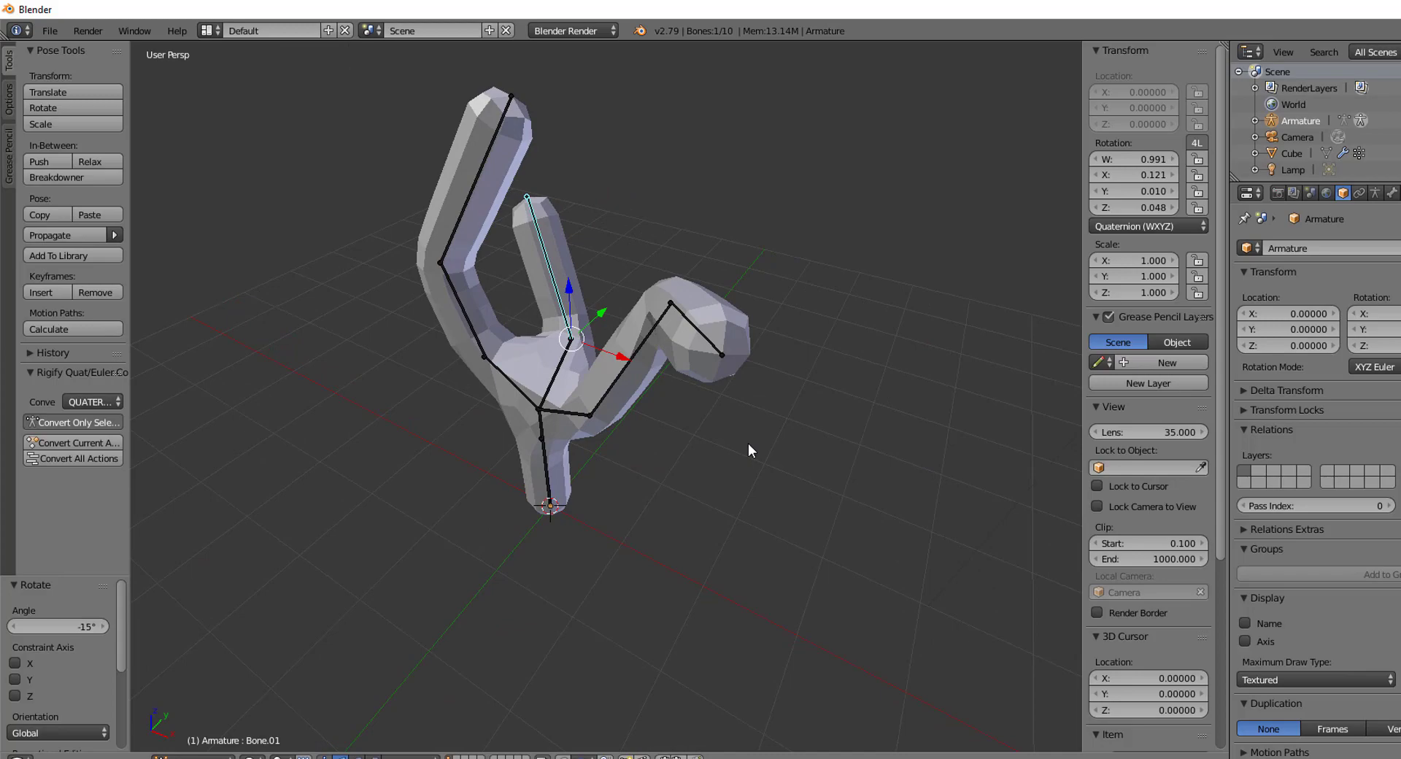